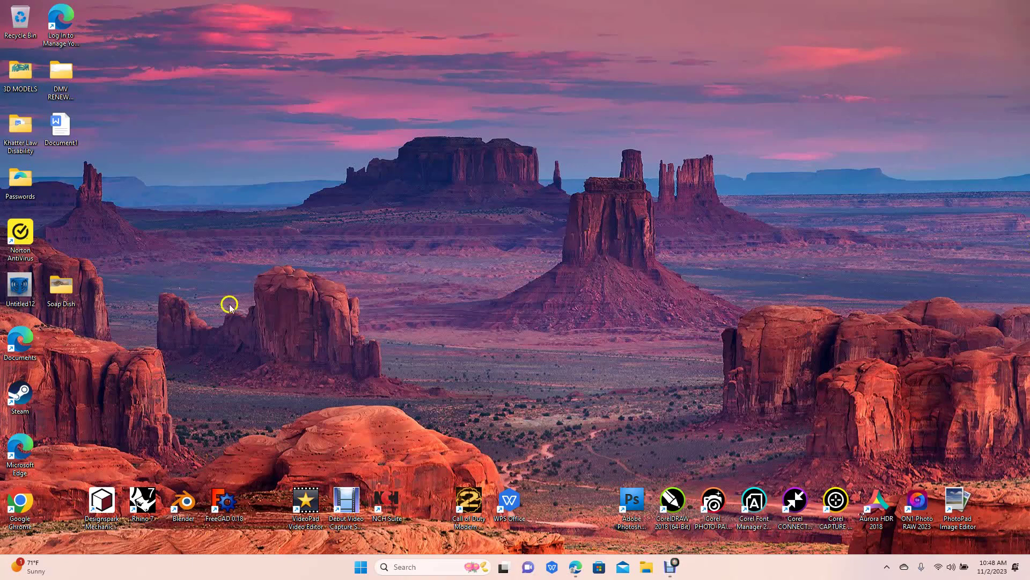
Step: Launch DesignSpark Mechanical, create a new design and view its sketch grid in plan view
double_click(101, 500)
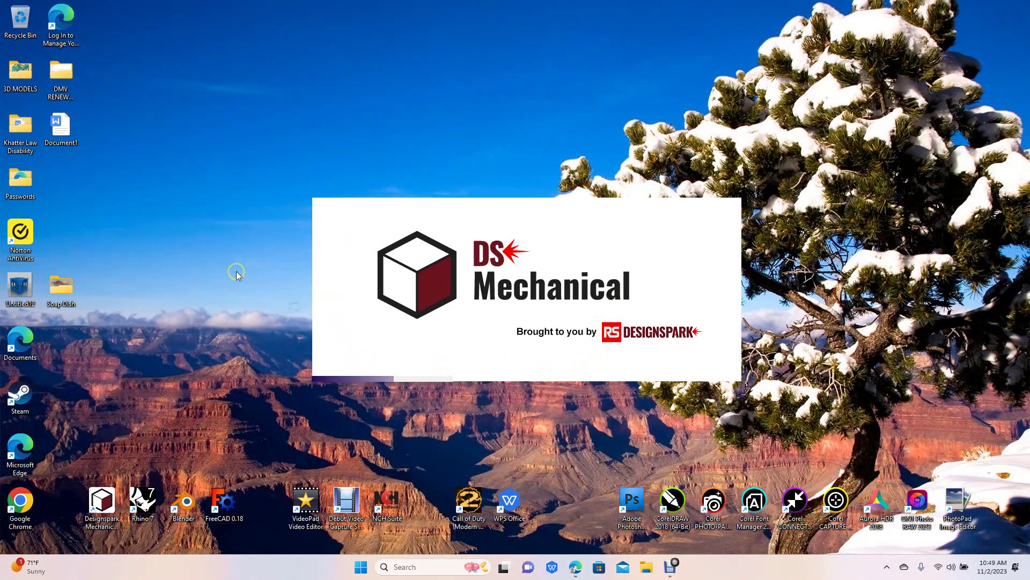
click(260, 288)
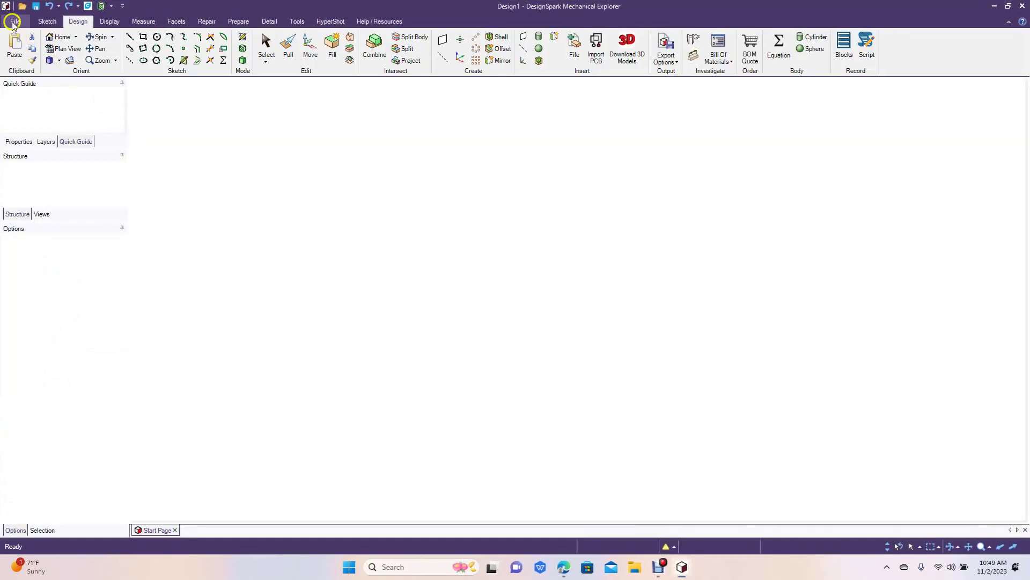
click(14, 23)
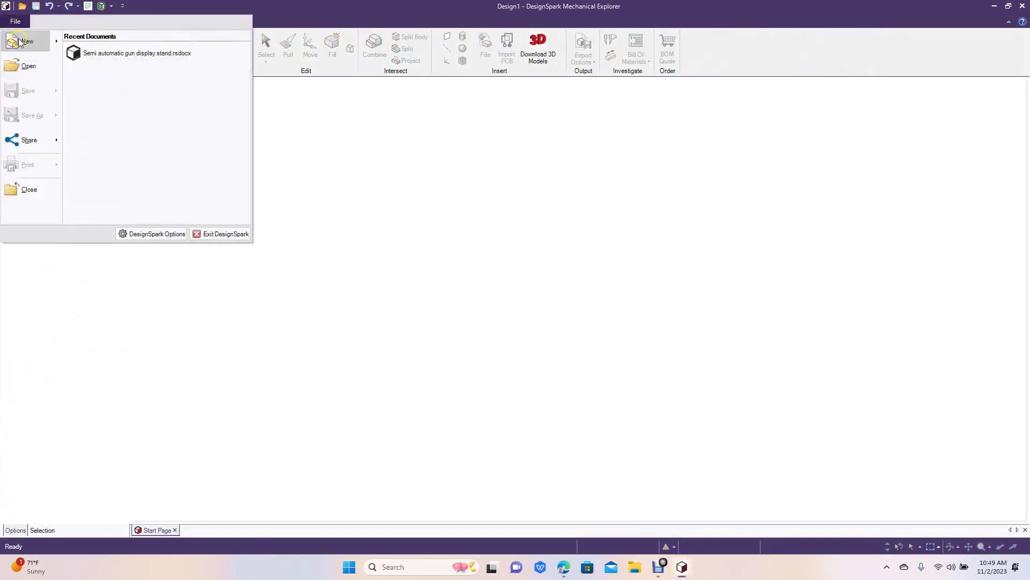
mouse_move(22, 41)
click(89, 56)
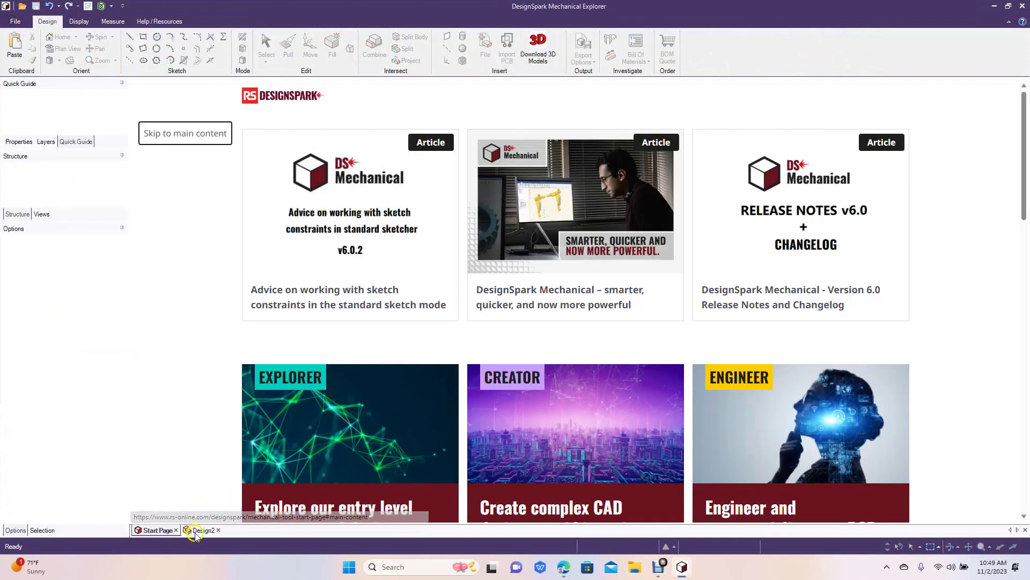
click(200, 530)
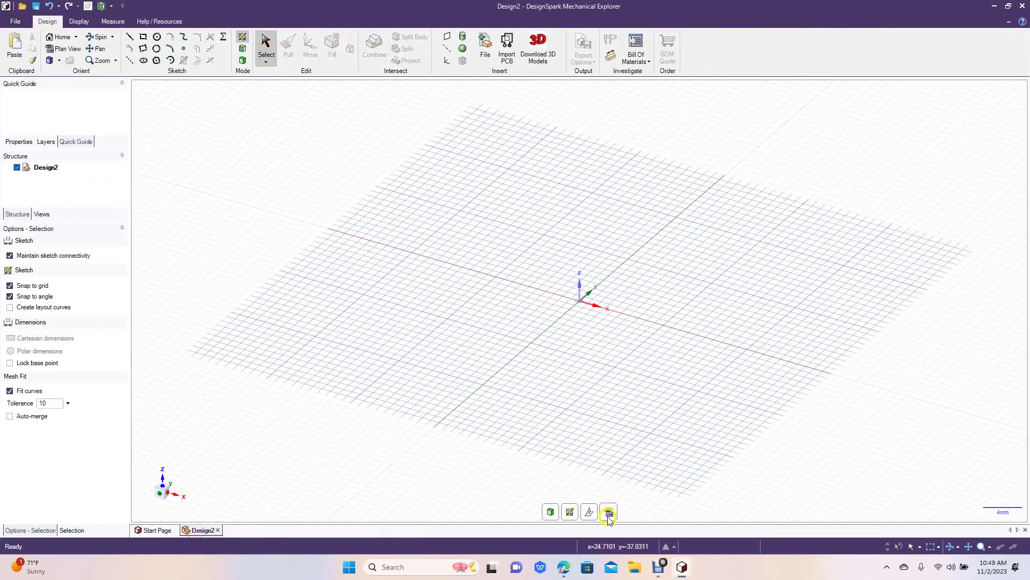
click(608, 512)
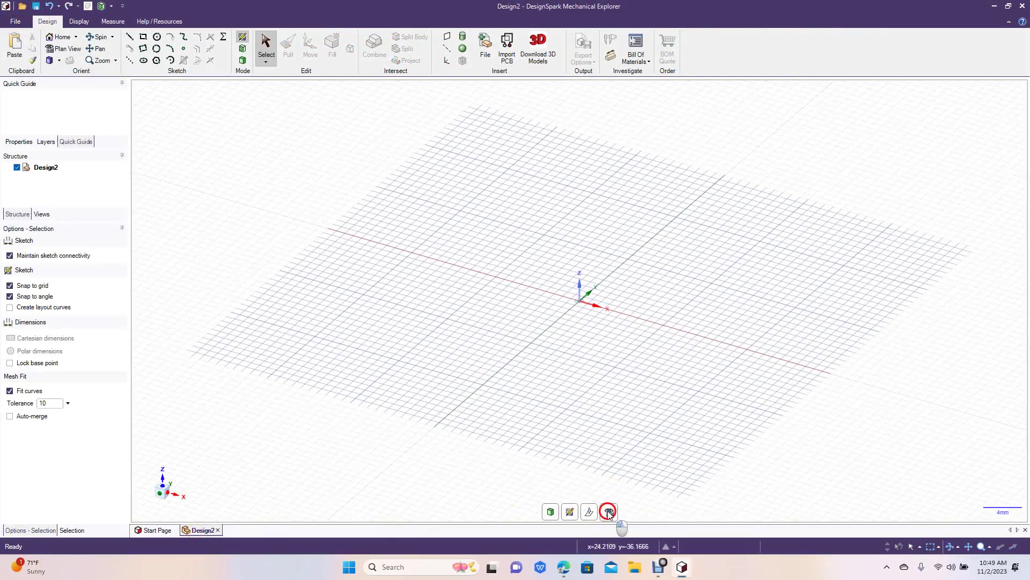
Step: Insert the Soap image from the Soap Dish desktop folder into the design as a reference picture
click(1008, 7)
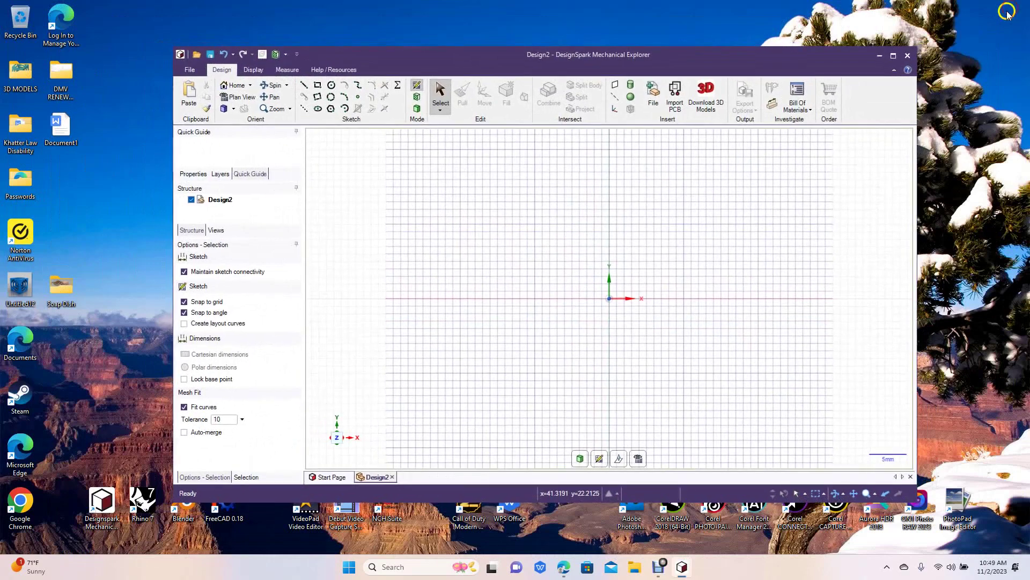
click(59, 290)
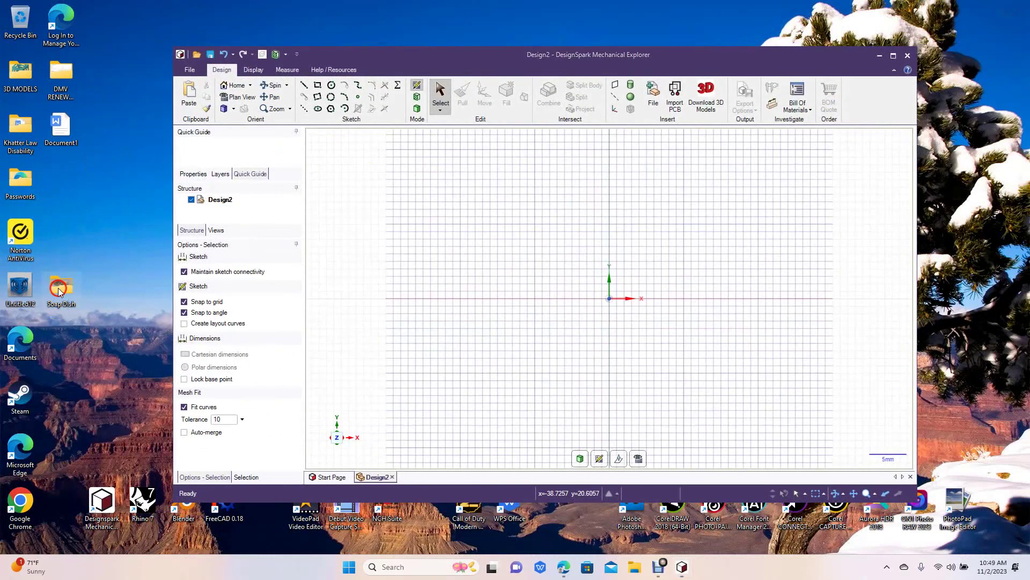
drag(480, 40, 889, 180)
drag(787, 277, 495, 271)
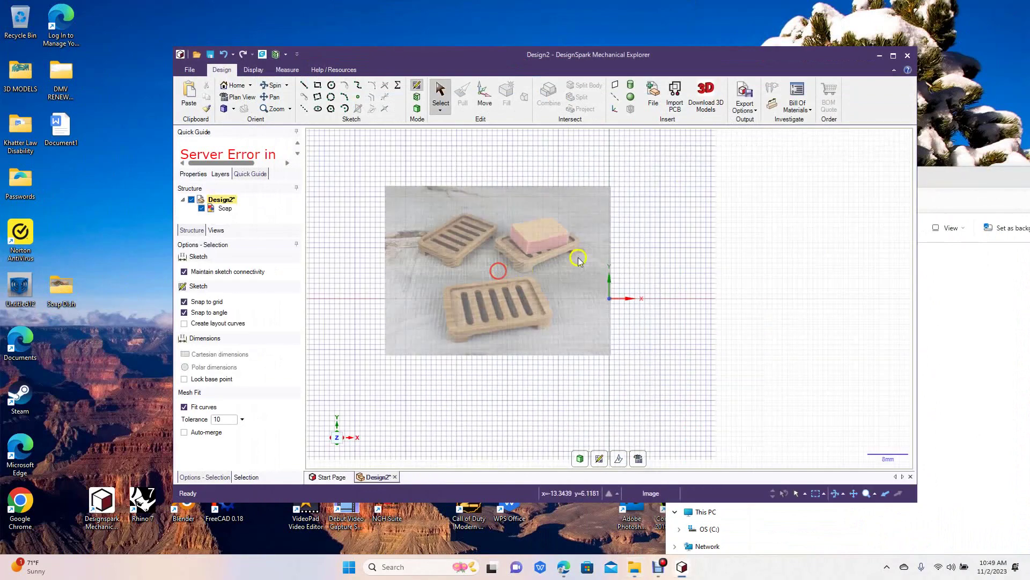
click(893, 55)
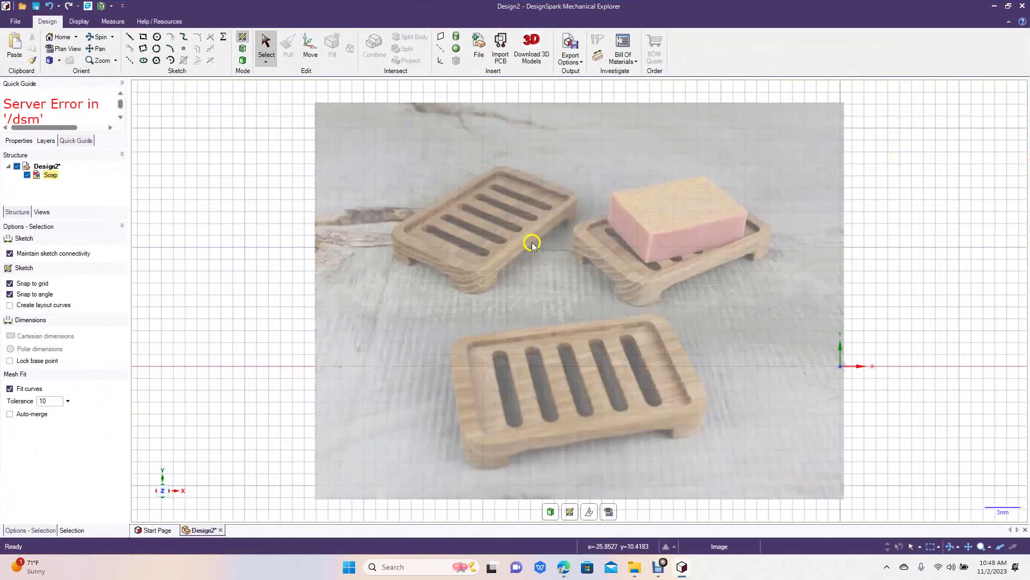
Step: Shrink the soap dish image and move it up and away from the origin on the sketch grid
click(346, 155)
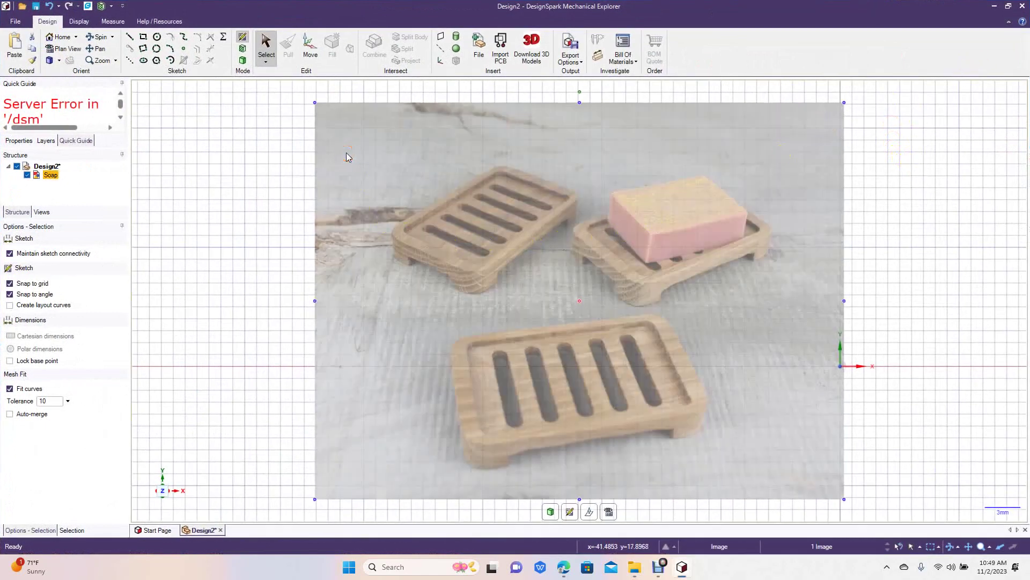
click(345, 181)
click(315, 103)
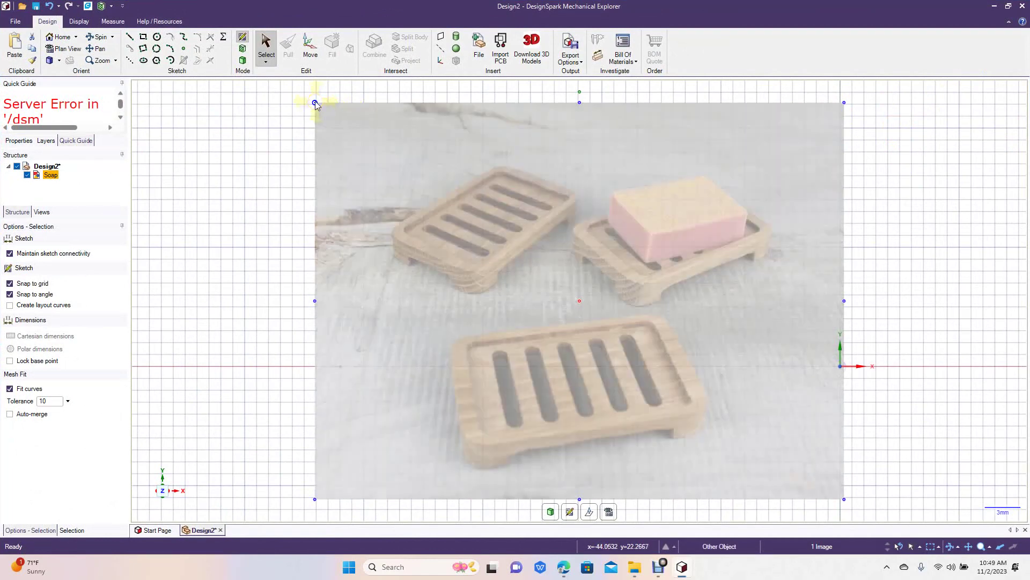
drag(315, 103, 673, 285)
mouse_move(735, 419)
mouse_down()
mouse_move(796, 247)
mouse_move(698, 212)
mouse_move(319, 151)
mouse_up()
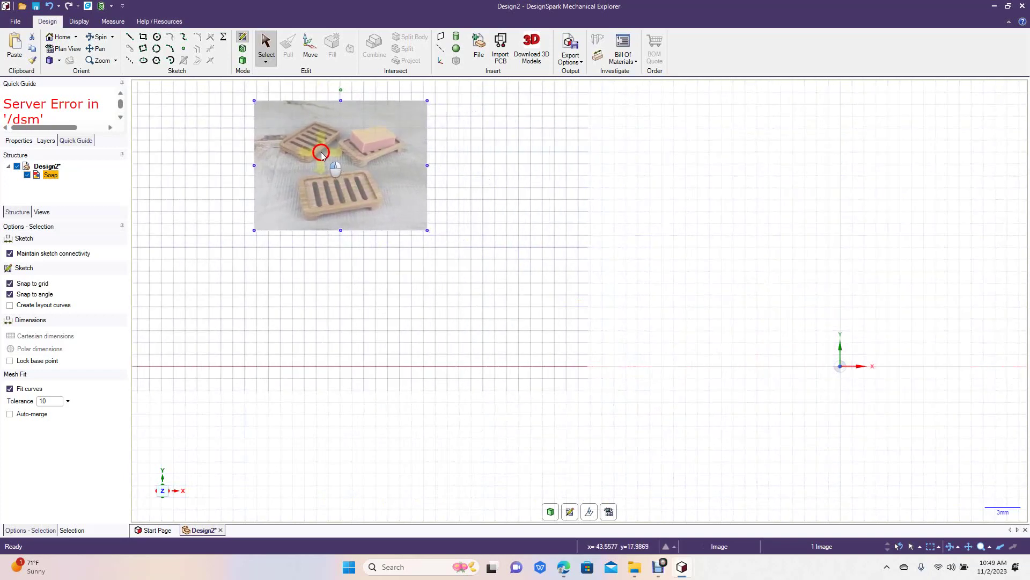
click(425, 229)
click(527, 421)
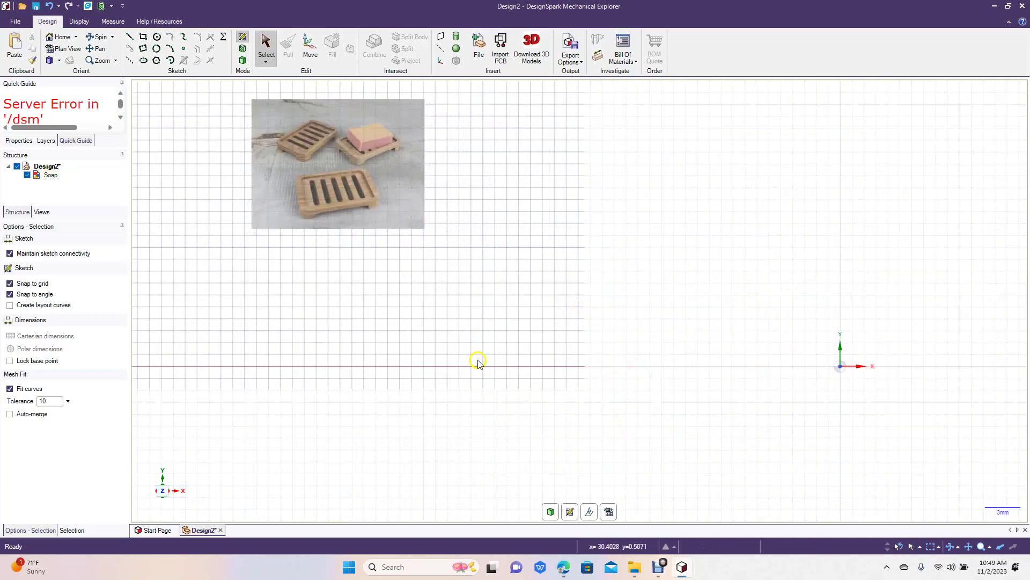
click(217, 94)
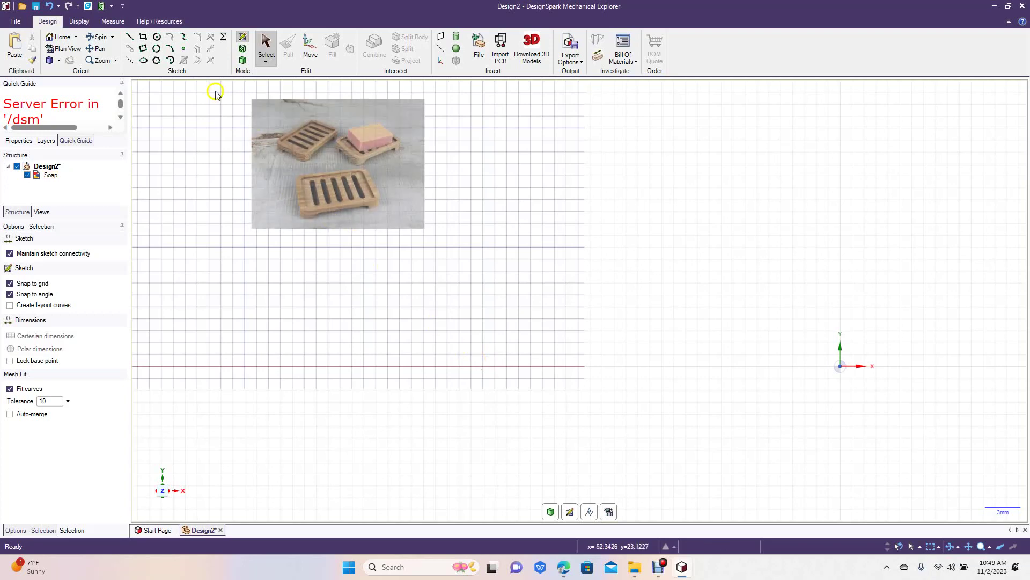
click(144, 37)
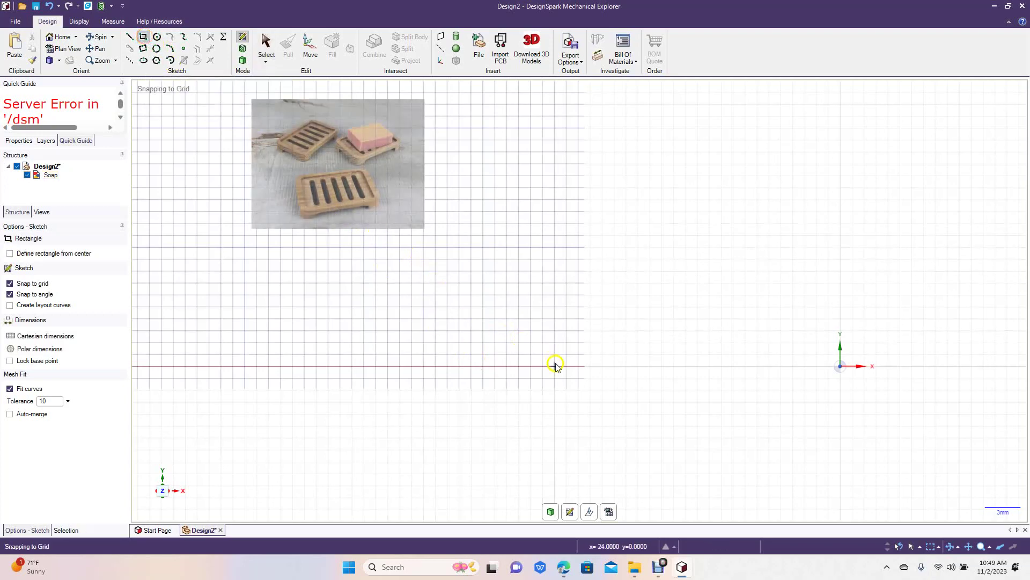
click(554, 366)
click(792, 208)
Step: Sketch a rectangle defined from its center on the X axis, 110 mm wide and 80 mm high
click(143, 37)
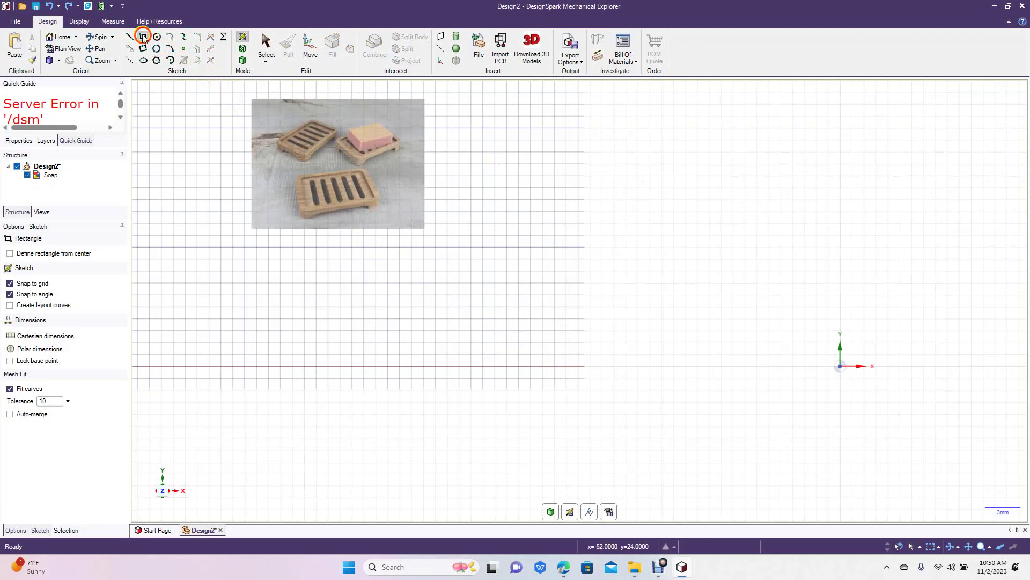
click(22, 257)
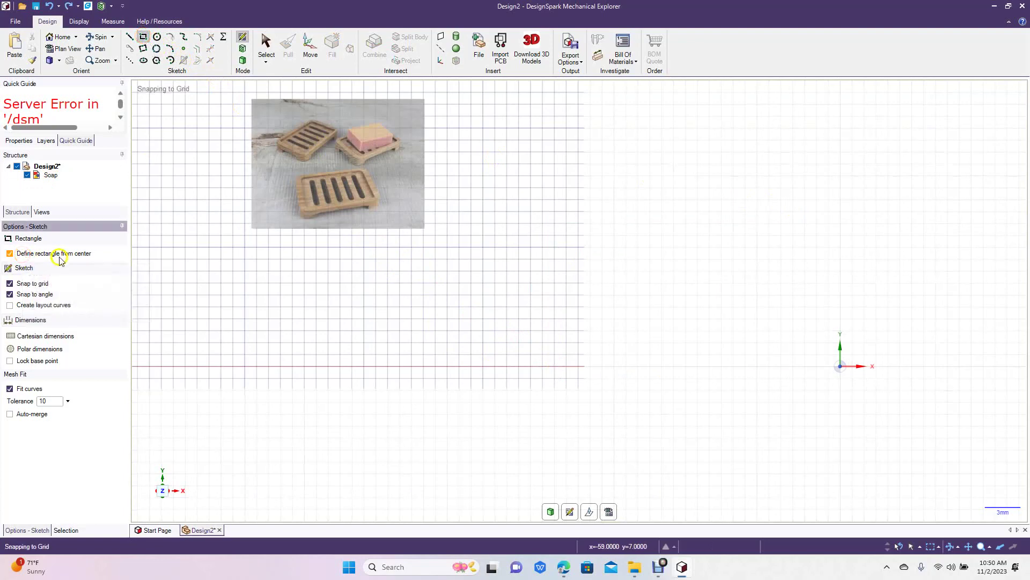
click(522, 369)
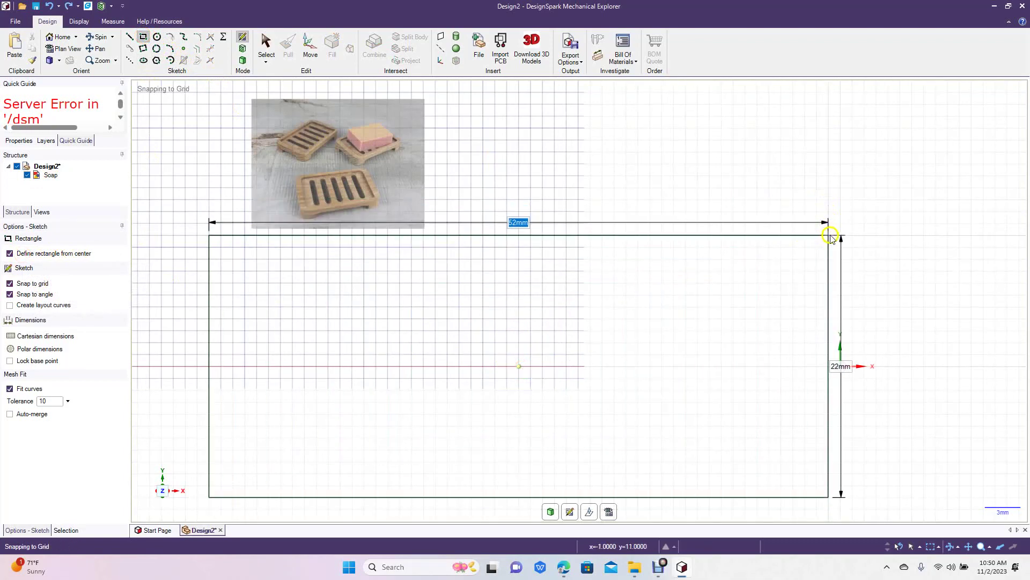
text(1)
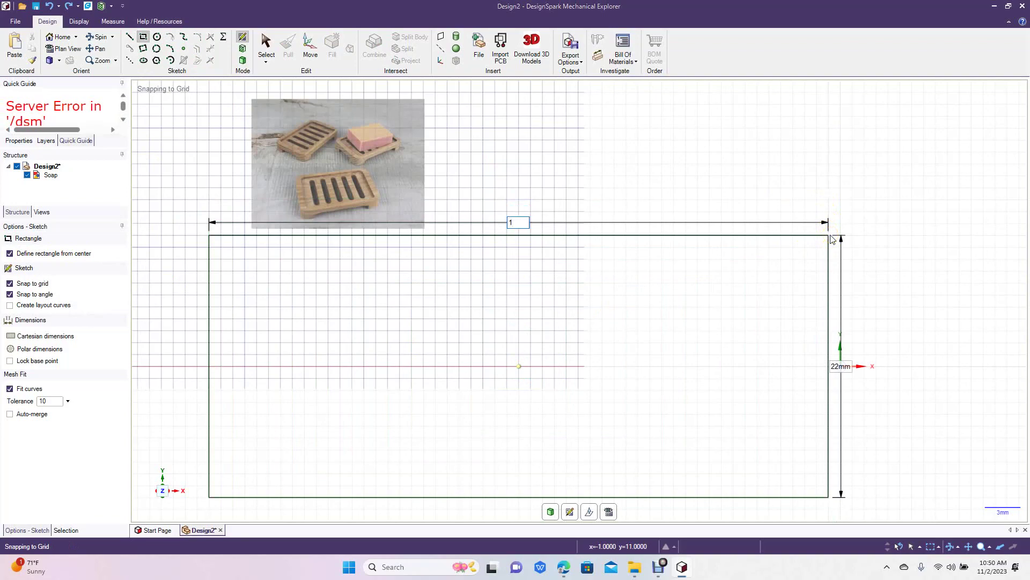
text(10)
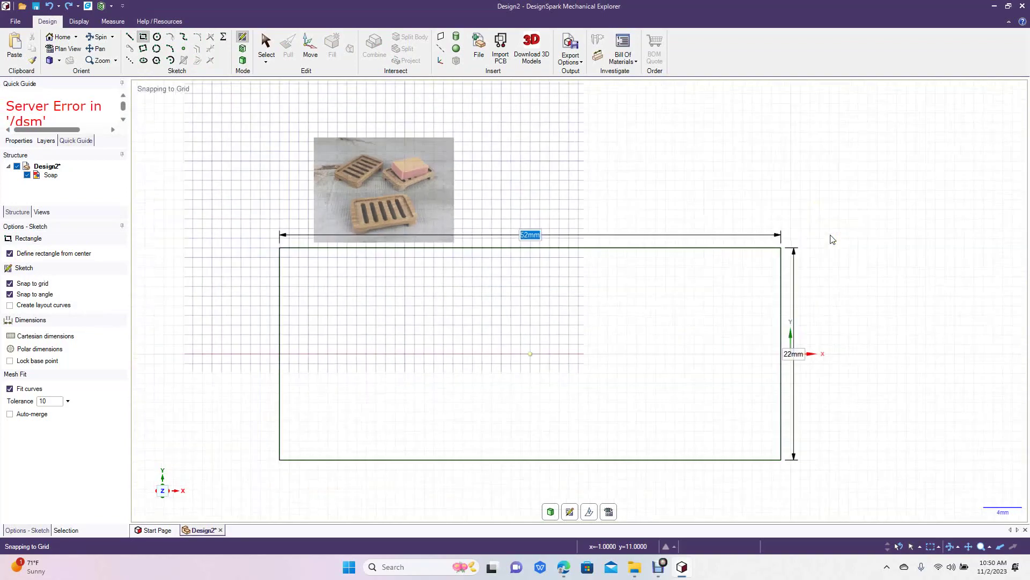
key(Tab)
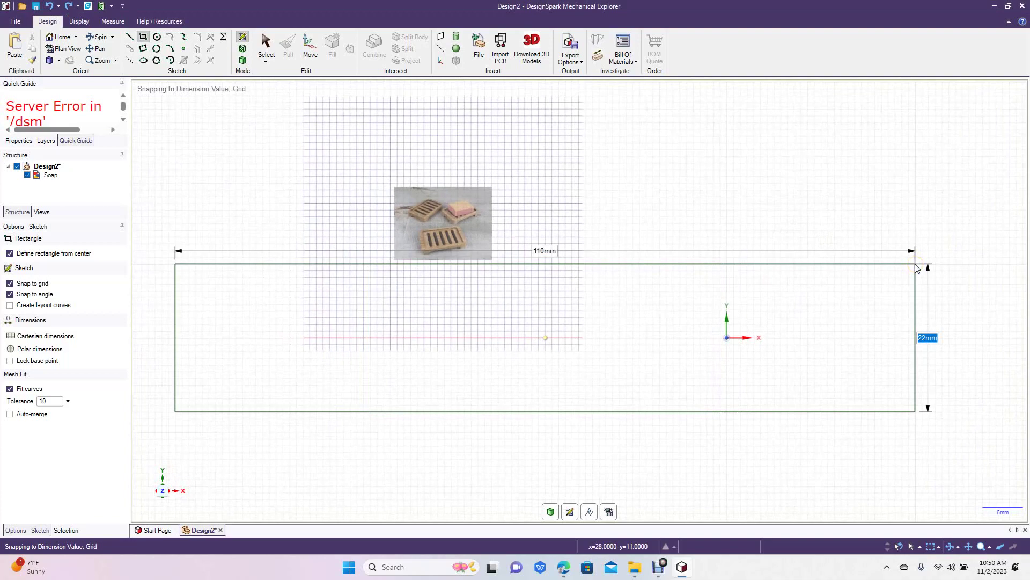
text(80)
key(Return)
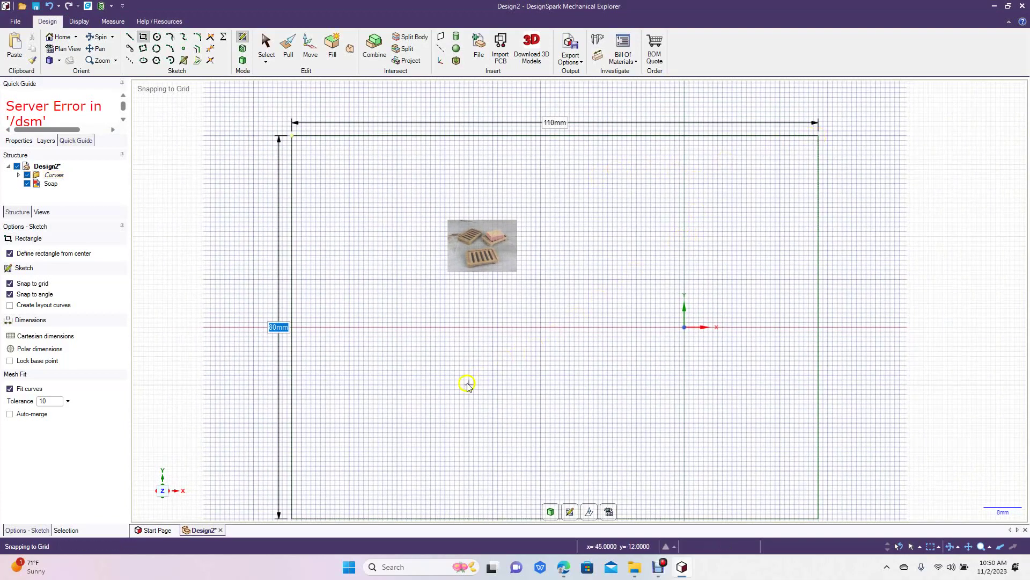
Step: Set the rectangle's height to 70 mm and finish the rectangle
text(70)
key(Return)
click(266, 44)
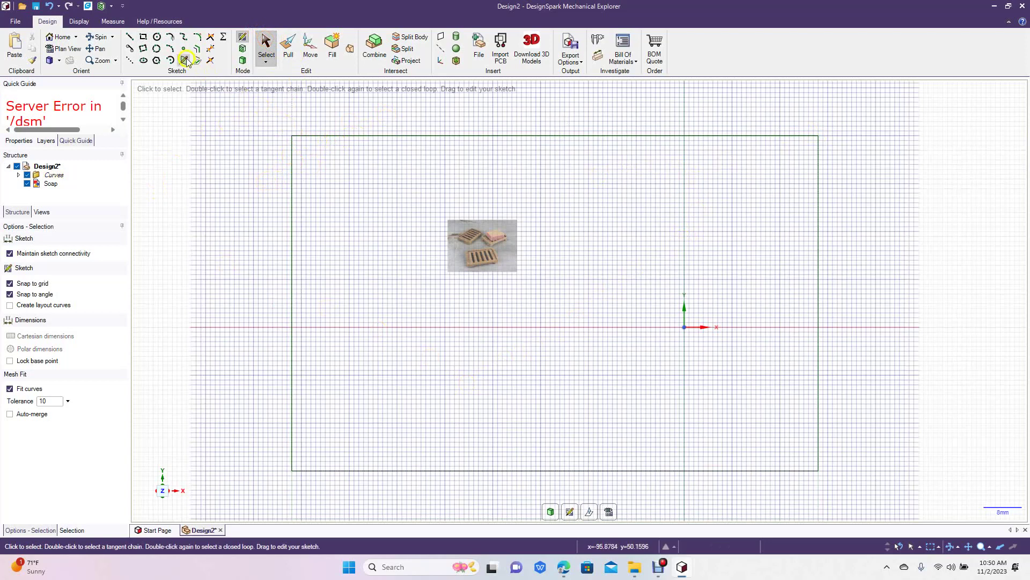
Step: Round all four corners of the rectangle with a 7 mm radius
click(198, 39)
click(292, 159)
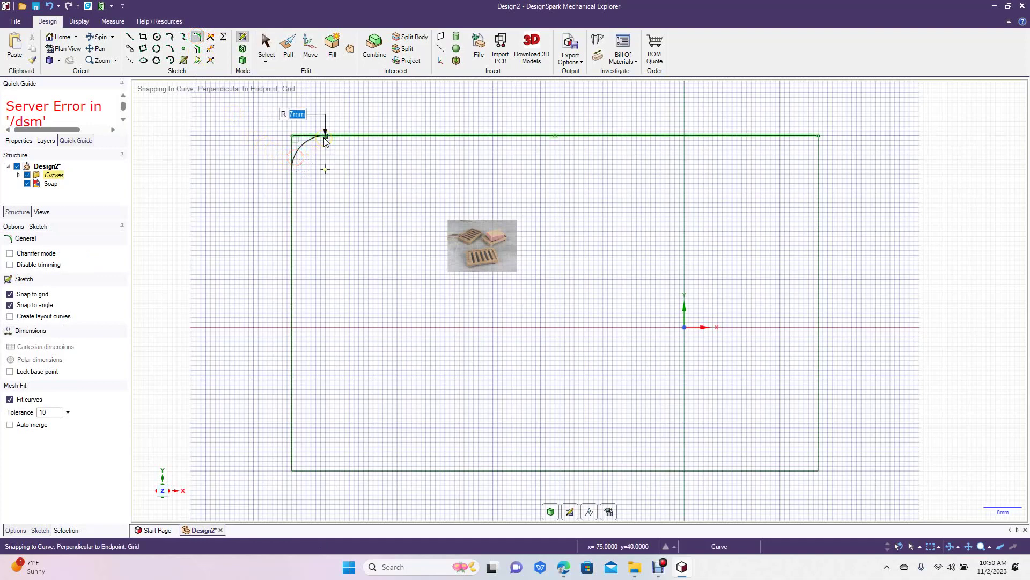
click(793, 137)
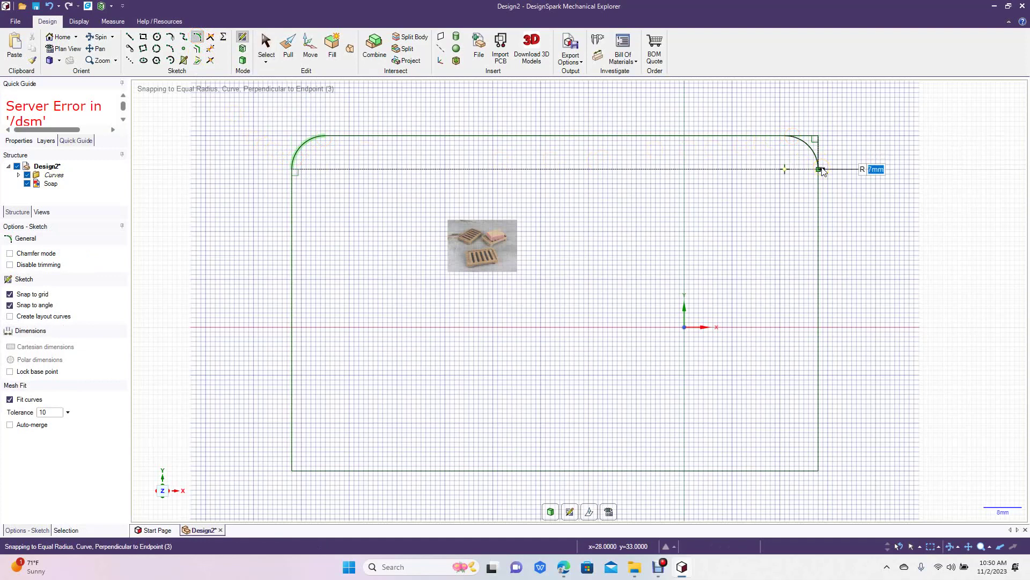
click(822, 169)
click(290, 448)
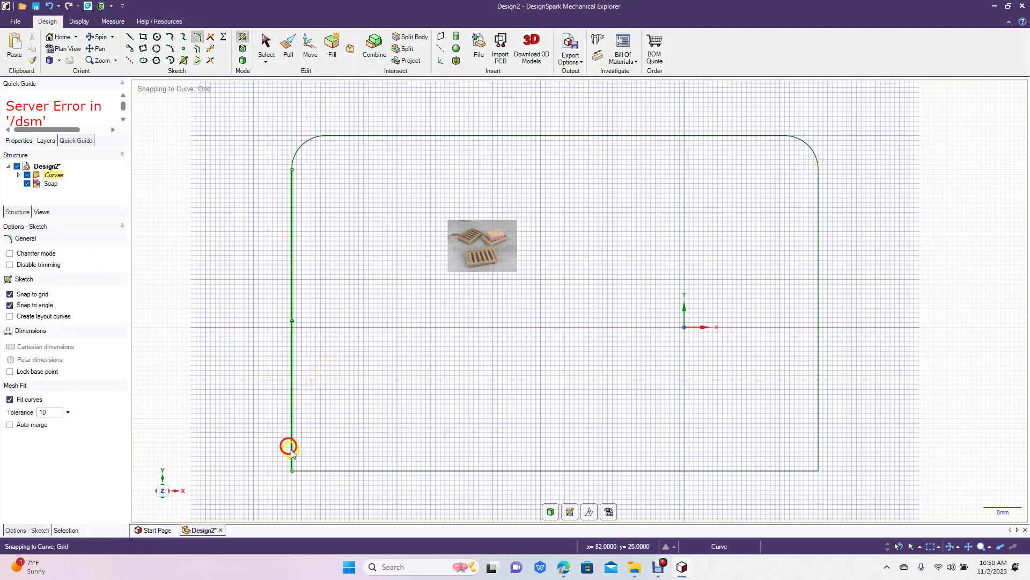
click(322, 472)
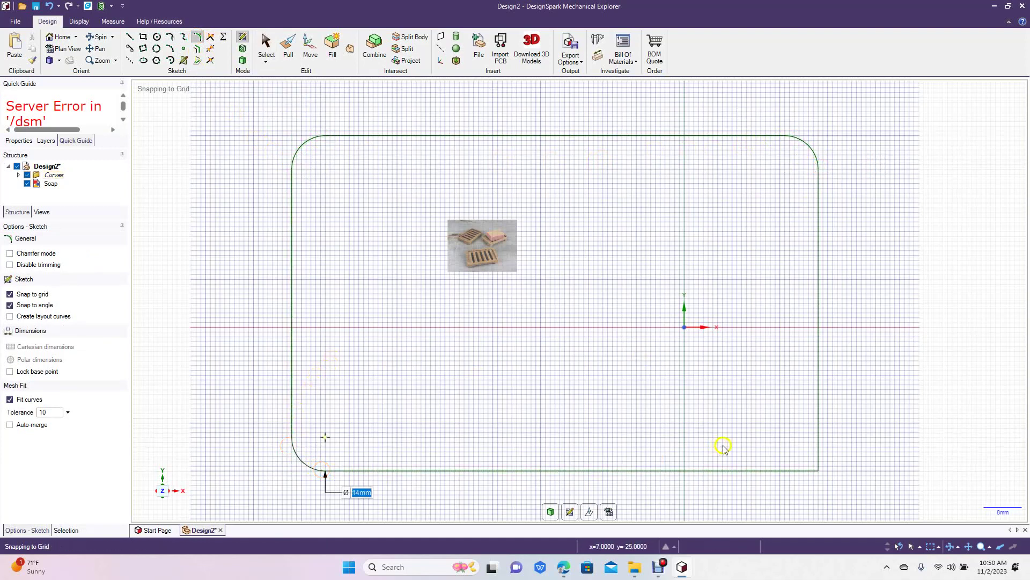
click(817, 434)
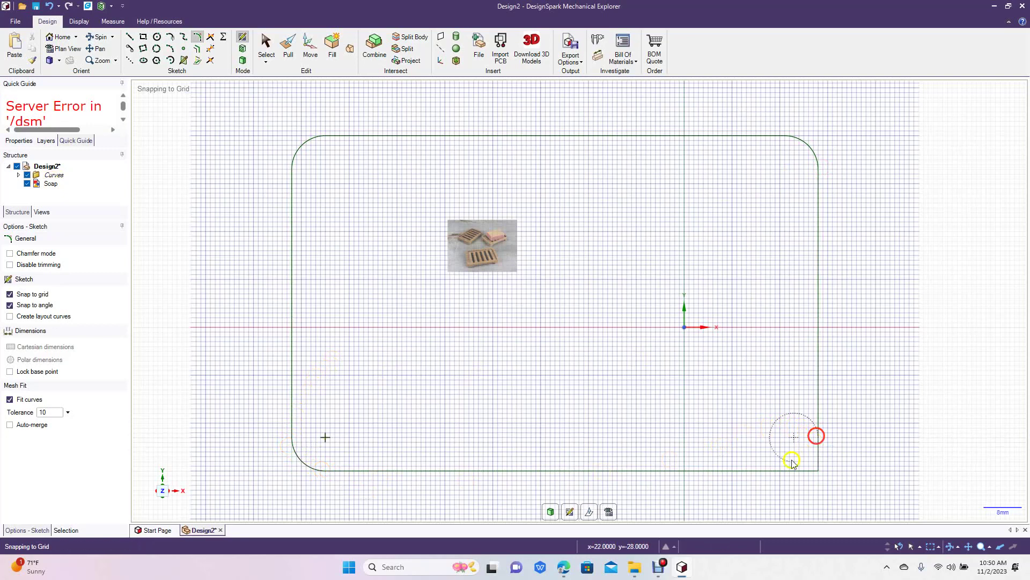
click(785, 472)
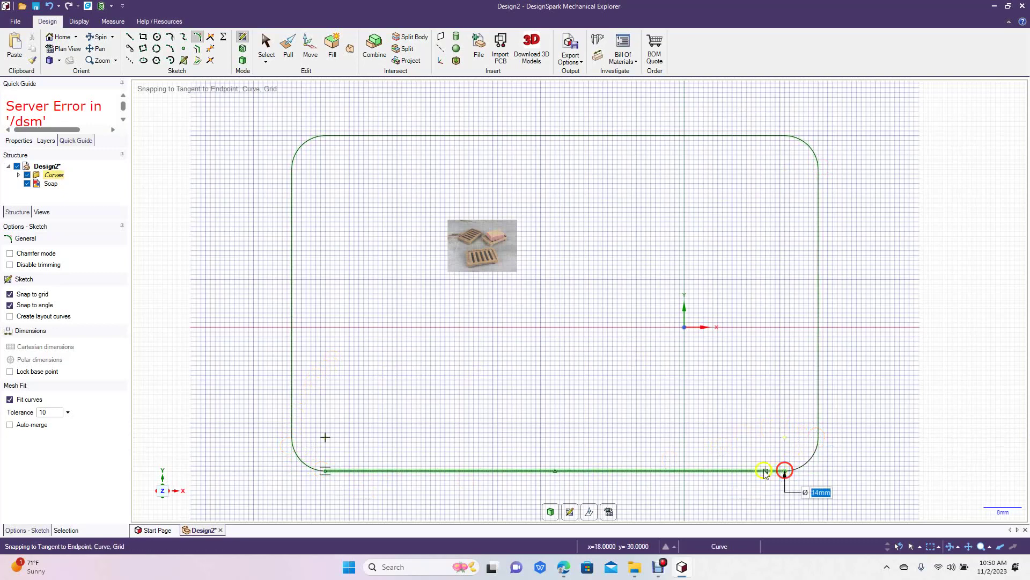
Step: Move the soap dish image outside the rounded rectangle, beside its upper-left corner
click(264, 47)
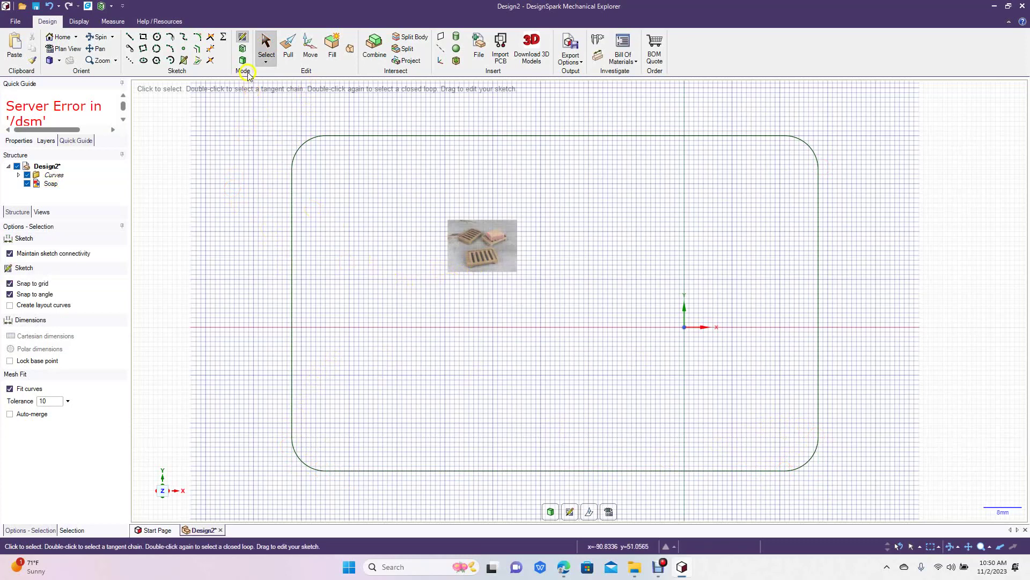
drag(468, 242, 201, 139)
click(321, 105)
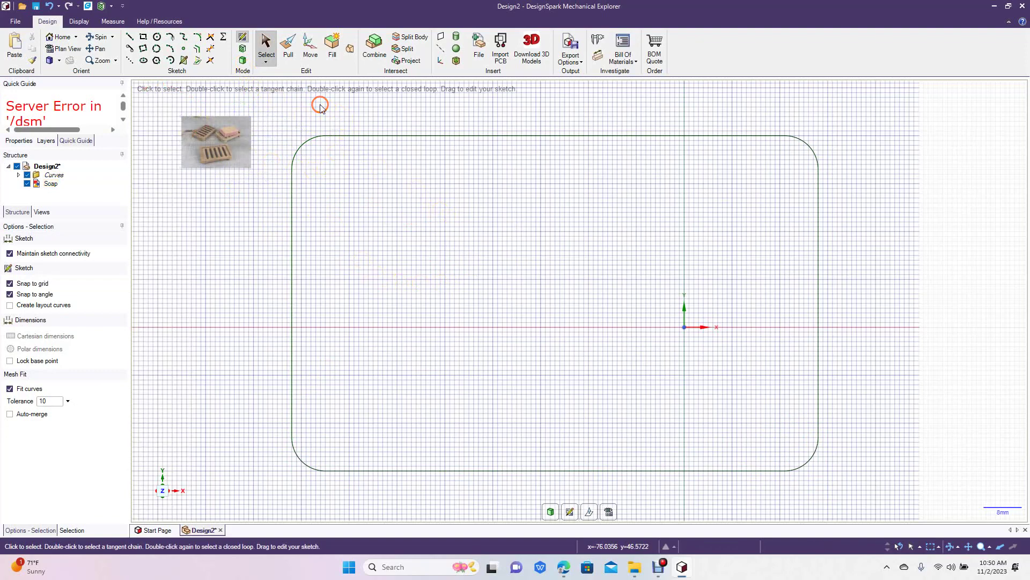
Step: Pull the rounded rectangle's face upward into a 30 mm thick solid
click(288, 47)
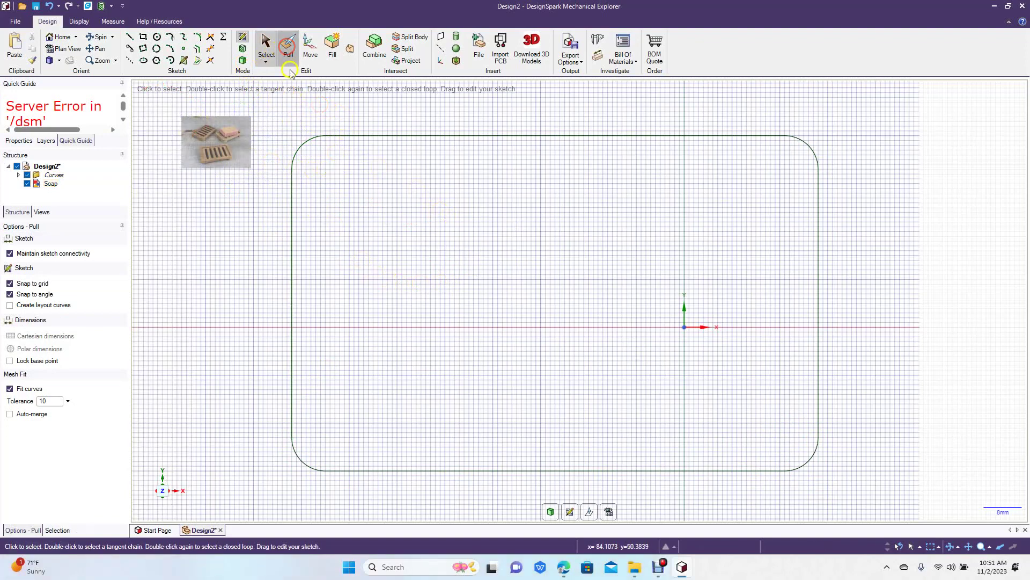
click(98, 36)
drag(263, 285, 260, 233)
key(Escape)
click(394, 287)
drag(394, 282, 407, 220)
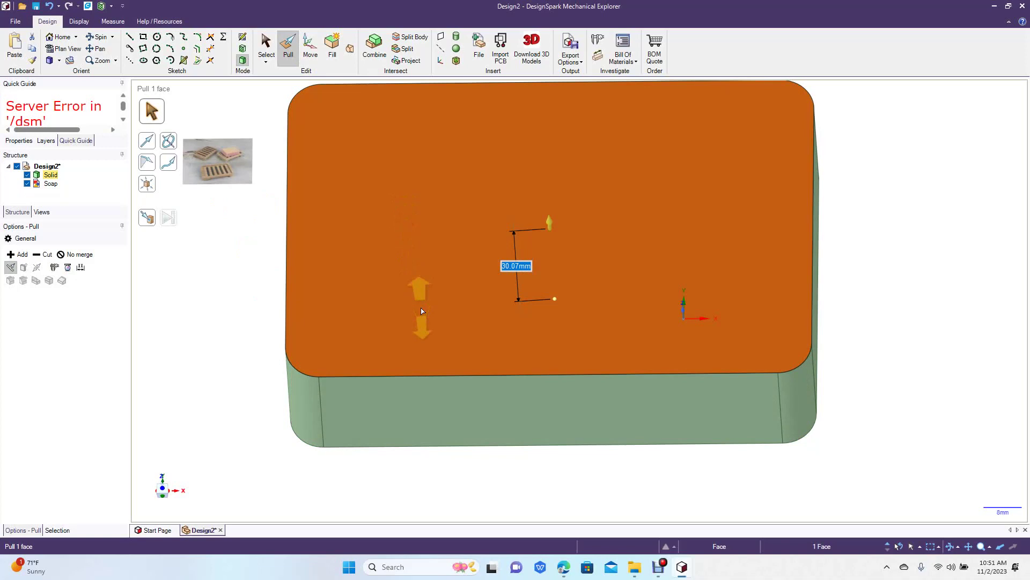
text(30)
key(Return)
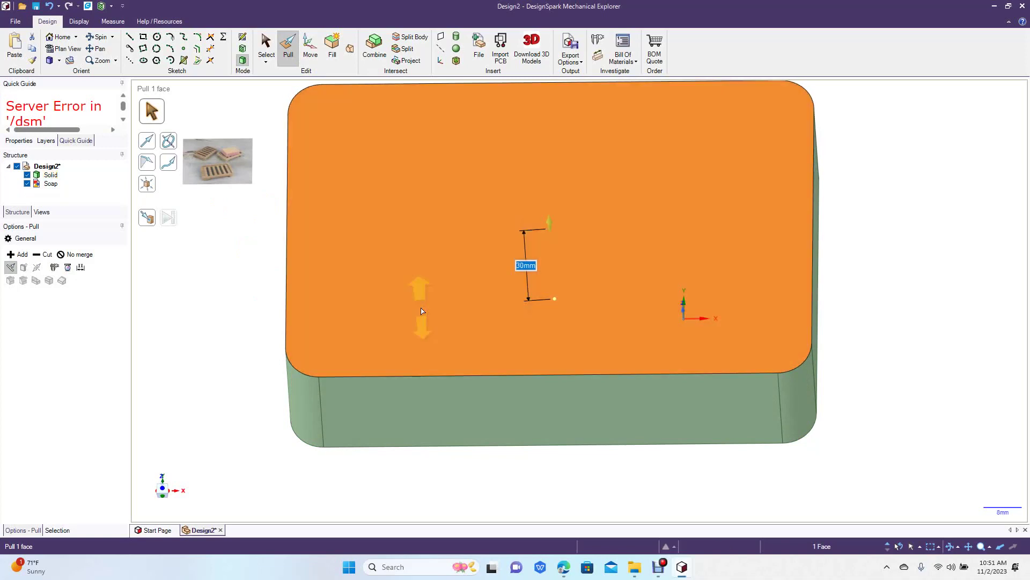
Step: Enlarge the soap dish image and move it clear of the block, beside its left side
click(267, 48)
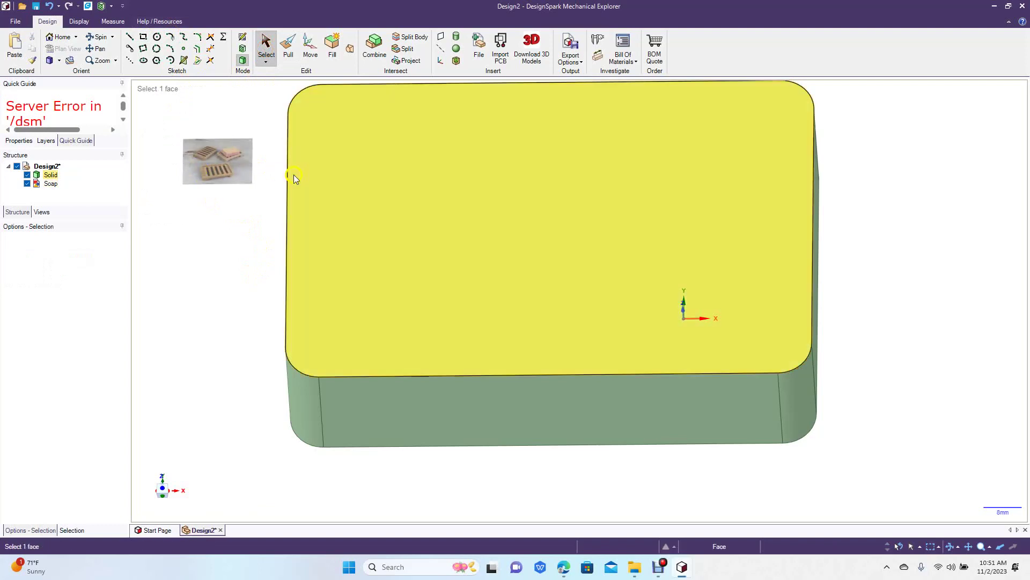
click(211, 172)
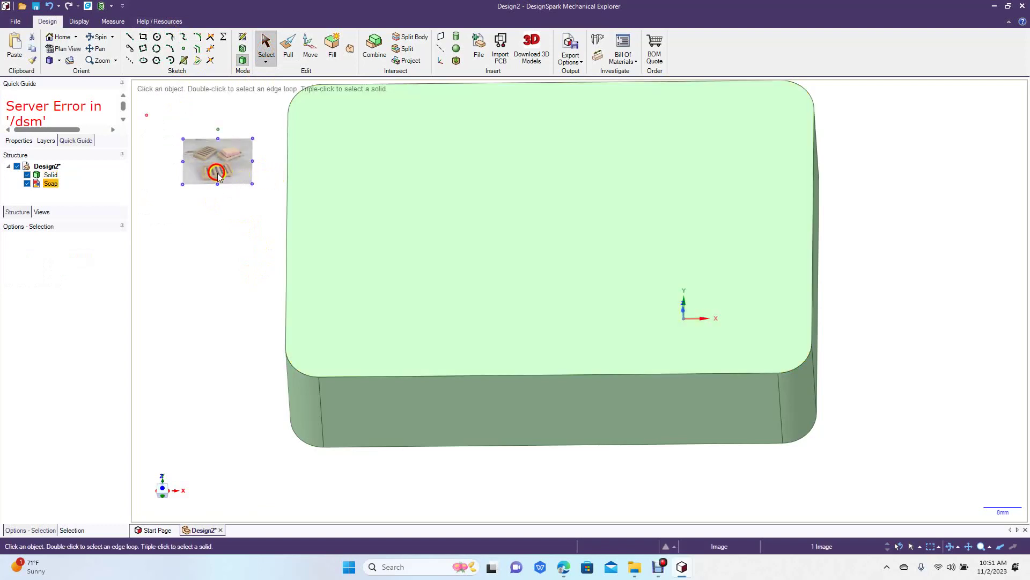
drag(253, 184, 343, 290)
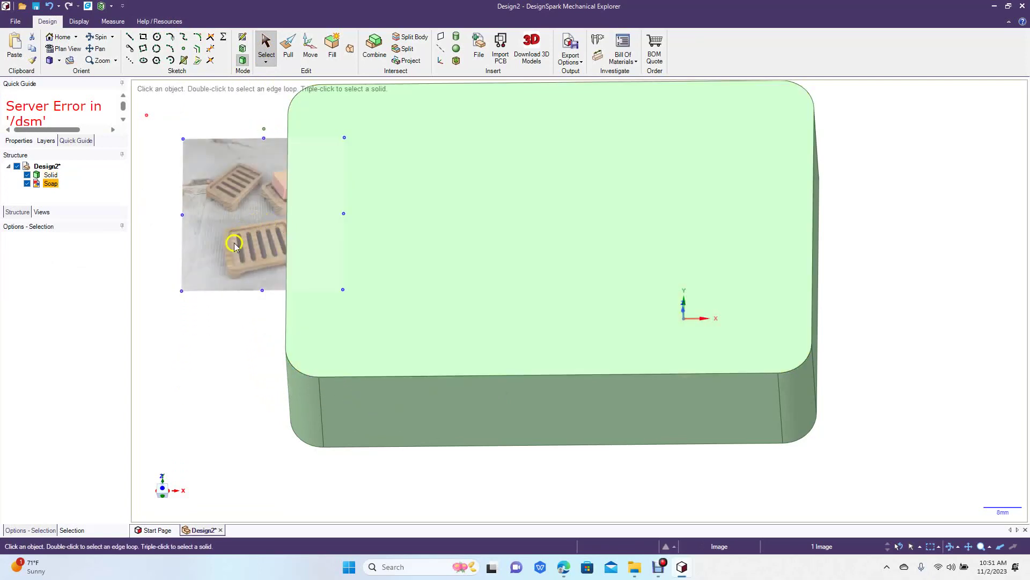
drag(247, 256, 182, 282)
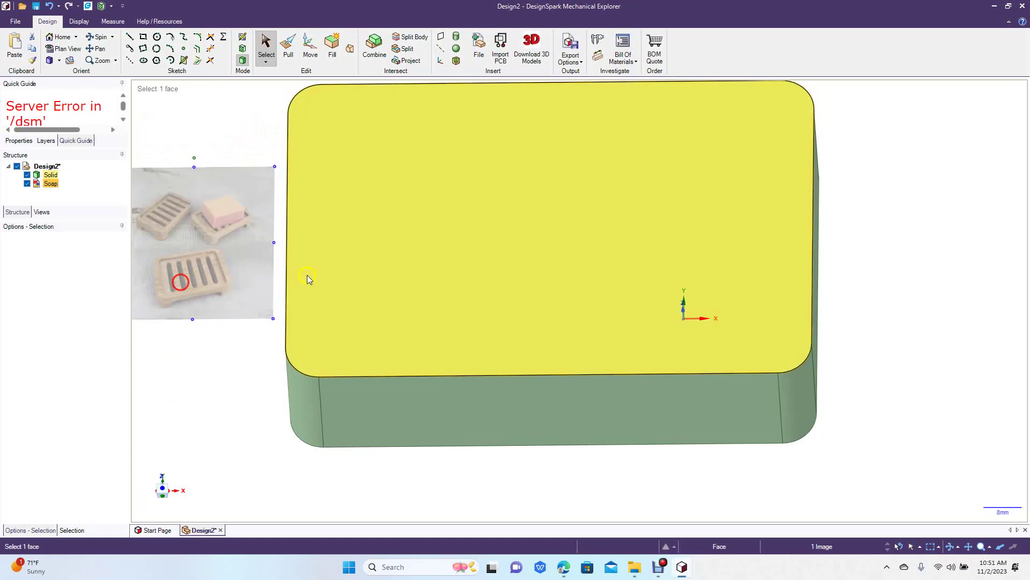
click(261, 138)
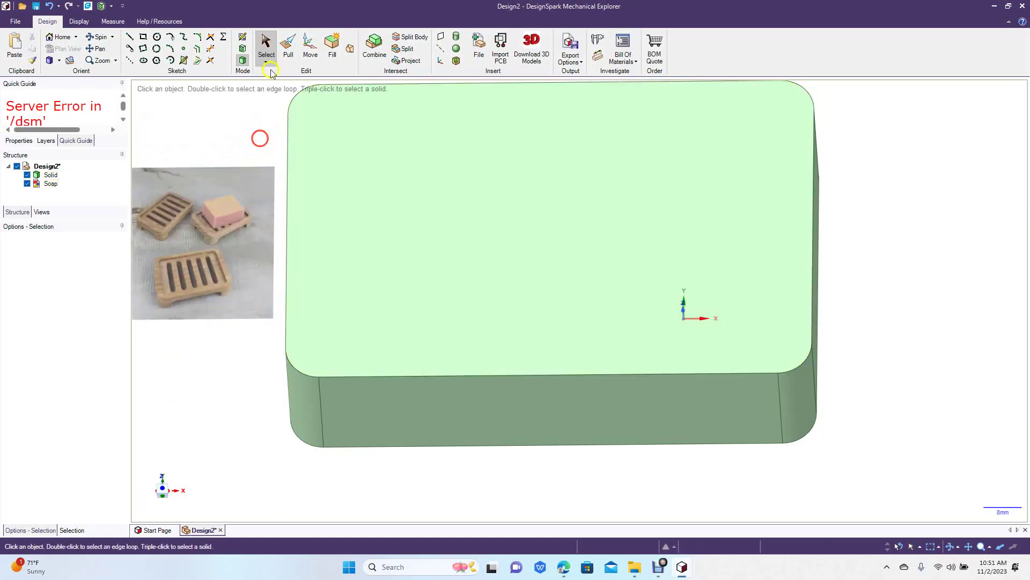
Step: Offset the left, upper and lower straight edges of the block's top face 7 mm inward as sketch lines
click(199, 50)
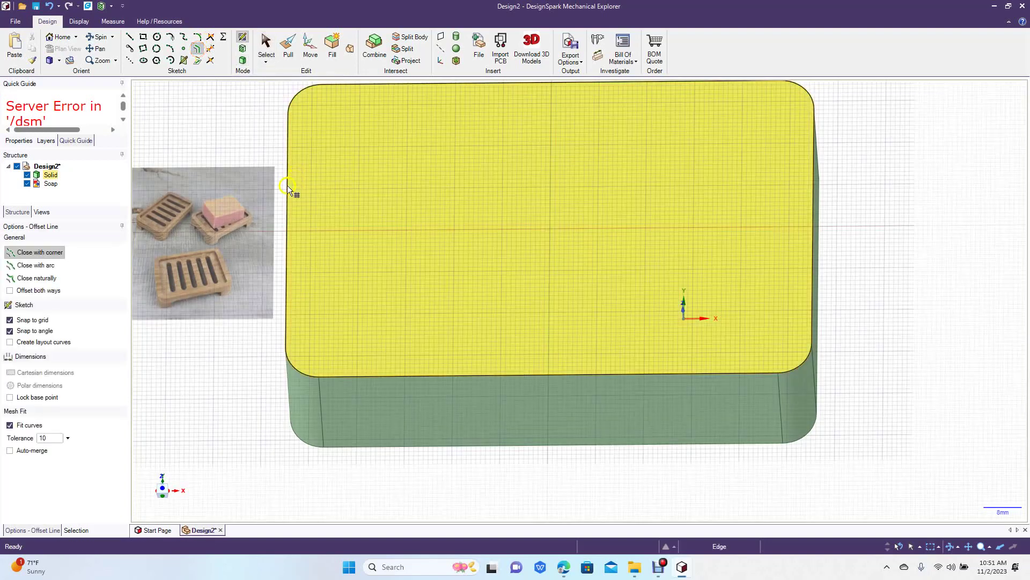
click(288, 194)
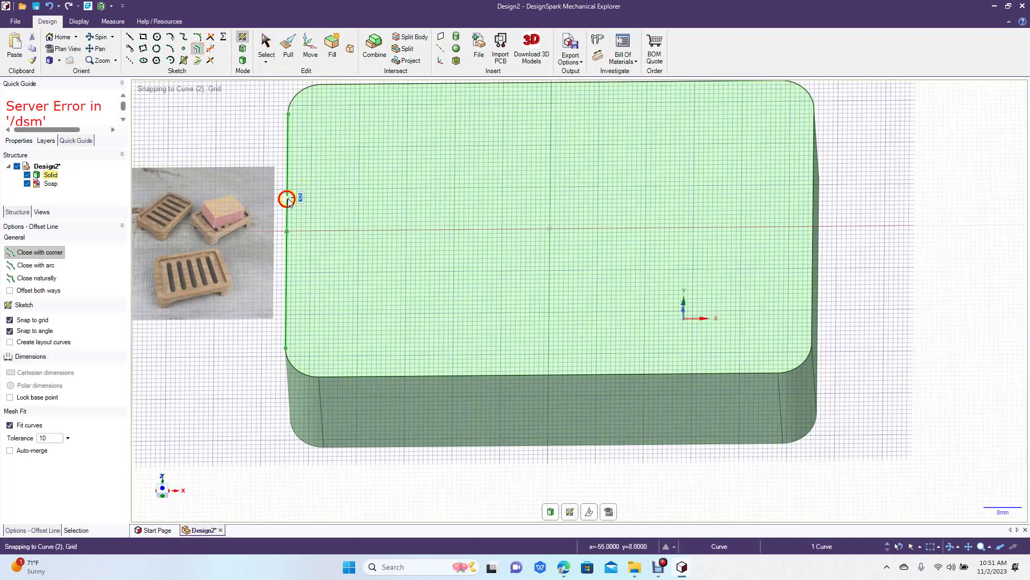
click(322, 196)
click(391, 85)
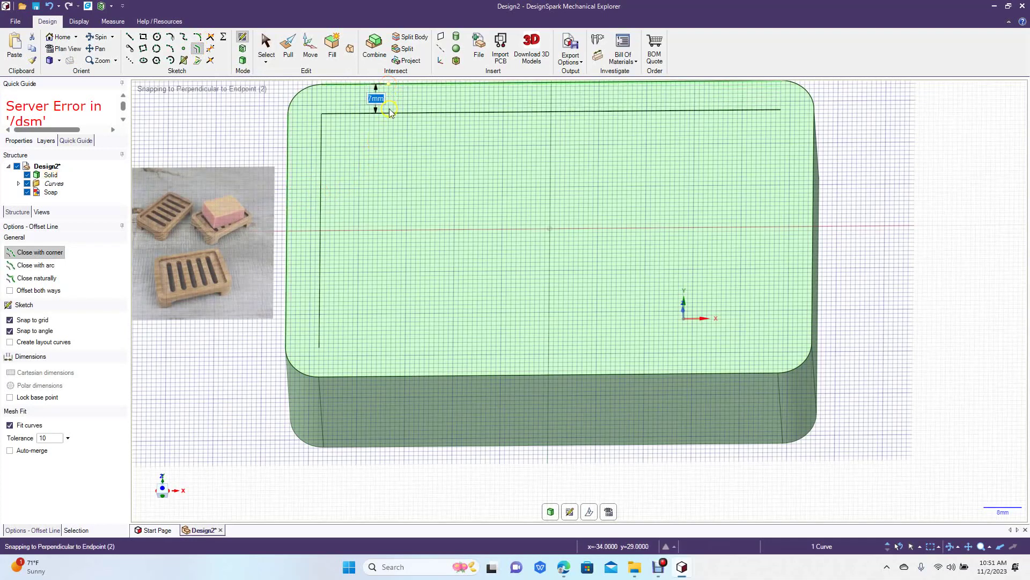
click(390, 110)
click(411, 374)
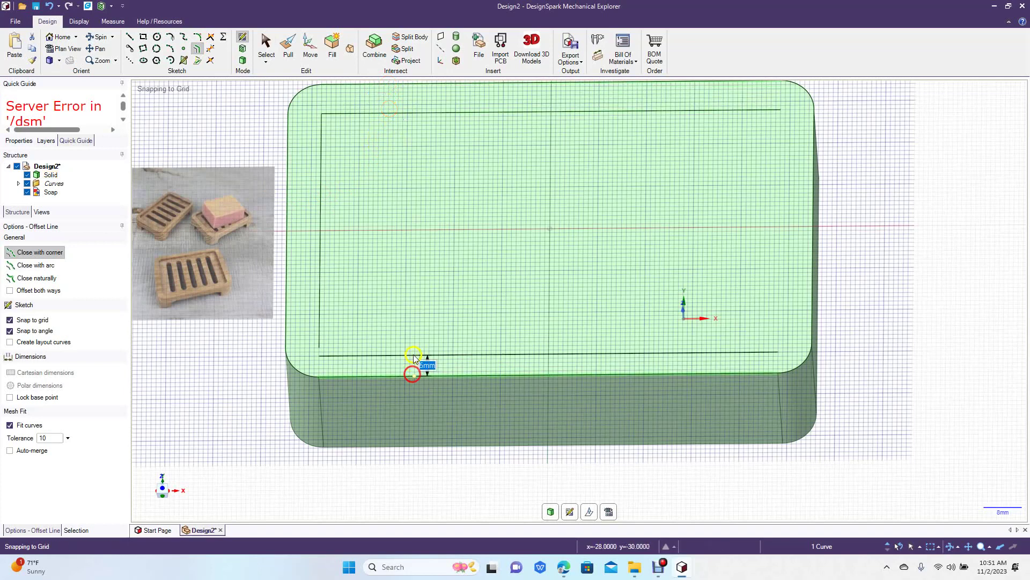
click(416, 350)
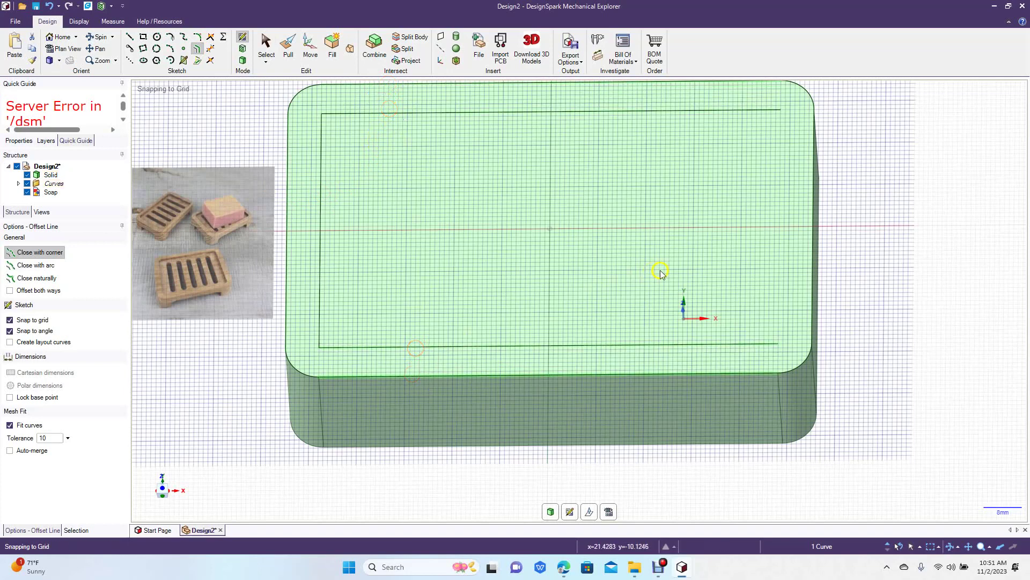
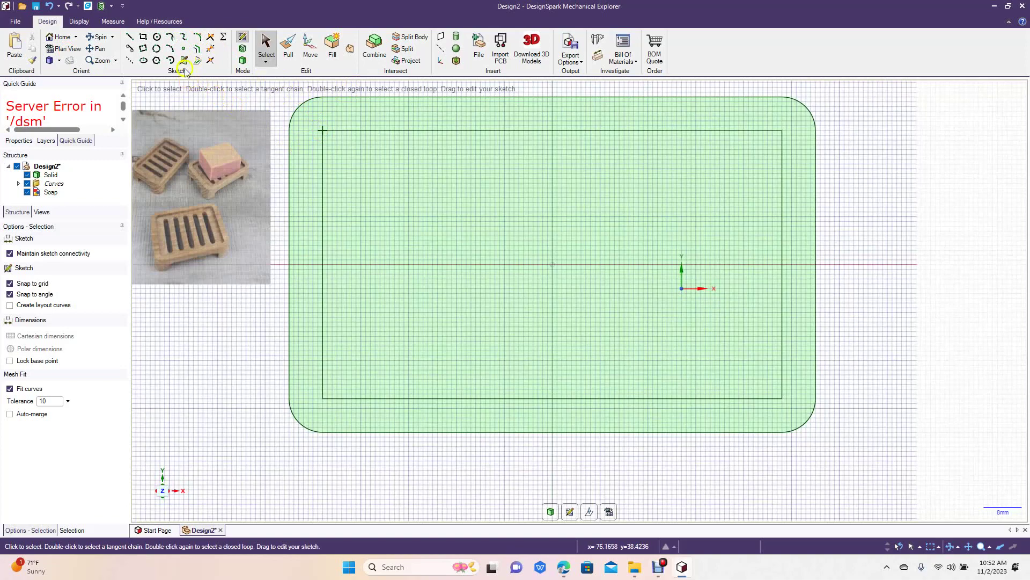
Step: Try to round the inner rectangle's upper-left corner
click(198, 36)
click(323, 152)
click(354, 133)
key(ctrl+z)
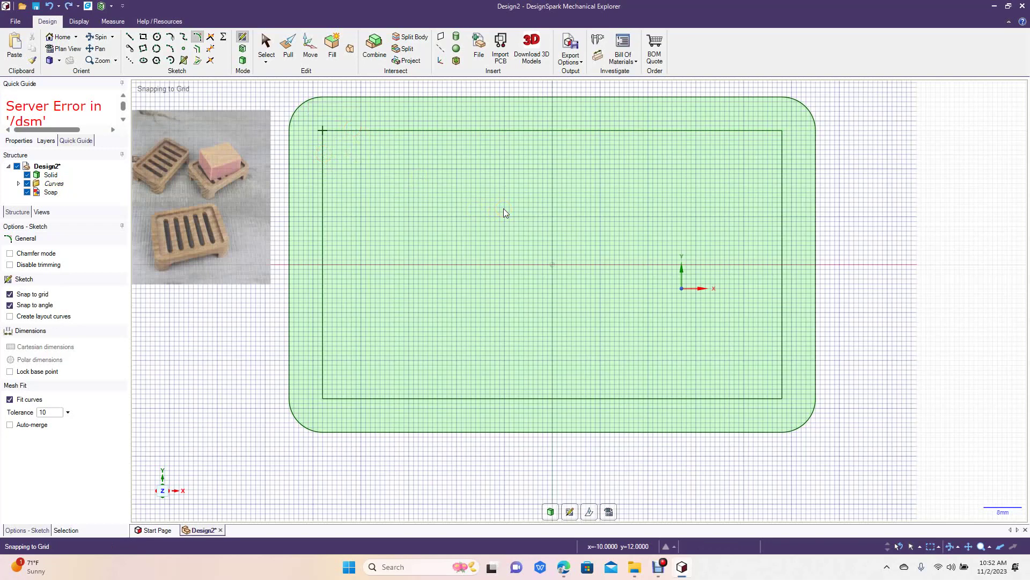
Step: Round all four corners of the inner rectangle with a 4 mm radius and return to solid modelling
click(322, 154)
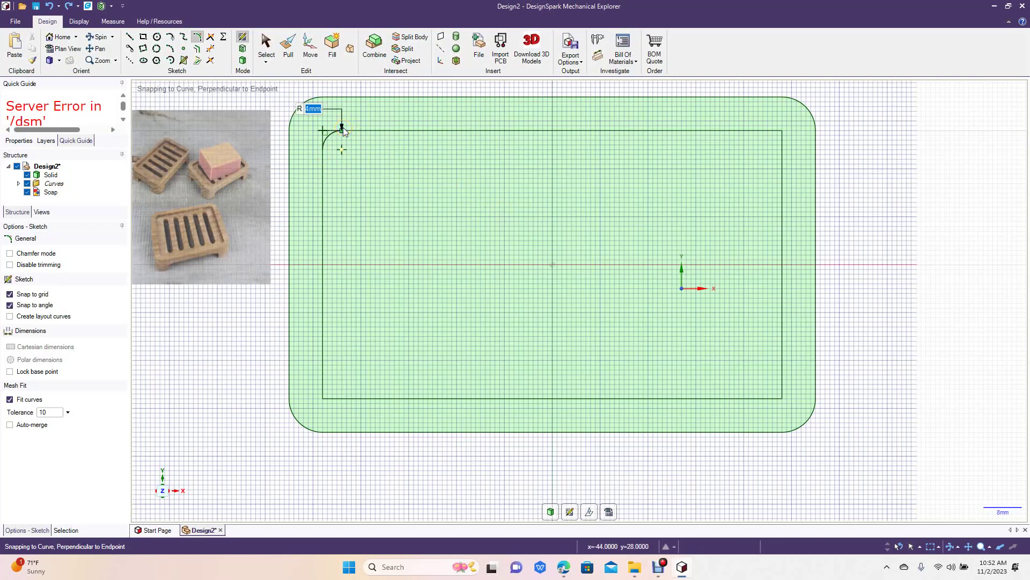
click(343, 129)
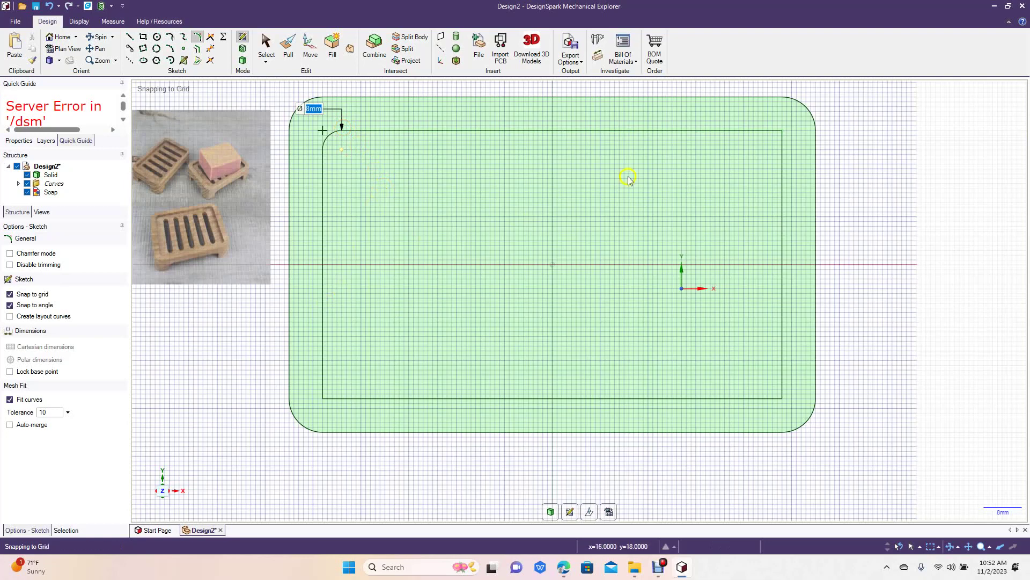
click(782, 144)
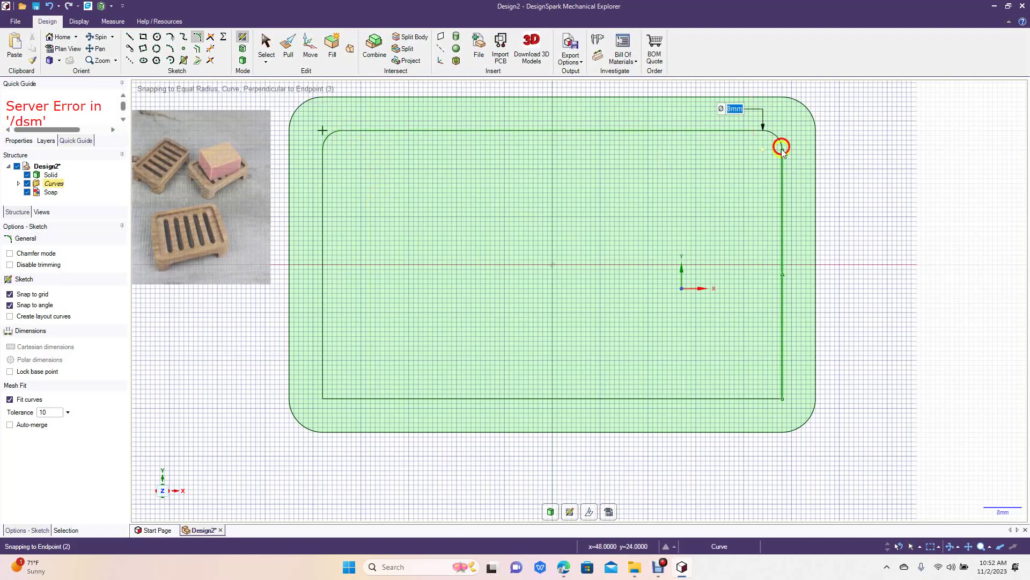
click(323, 381)
click(340, 401)
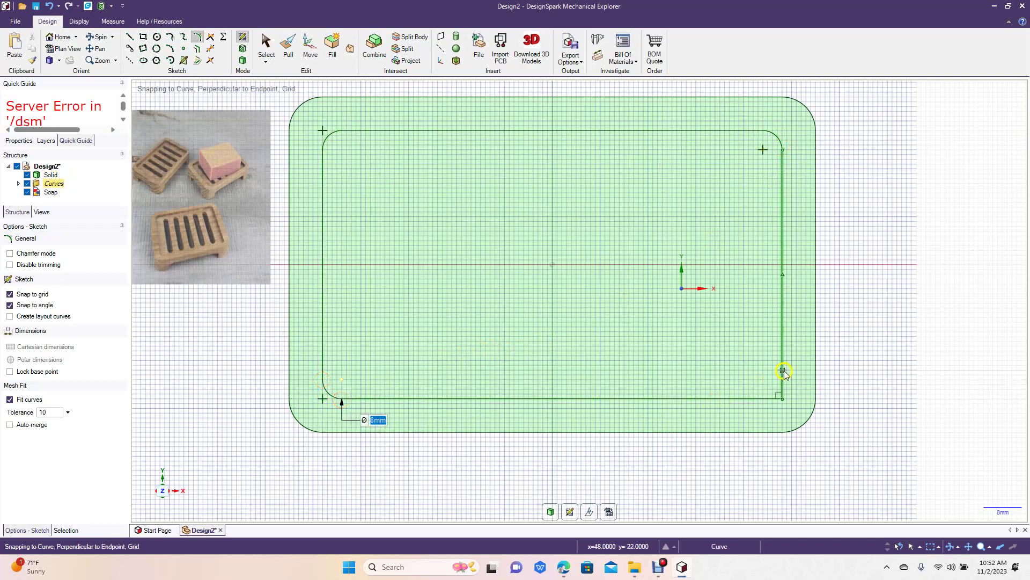
click(783, 370)
click(765, 400)
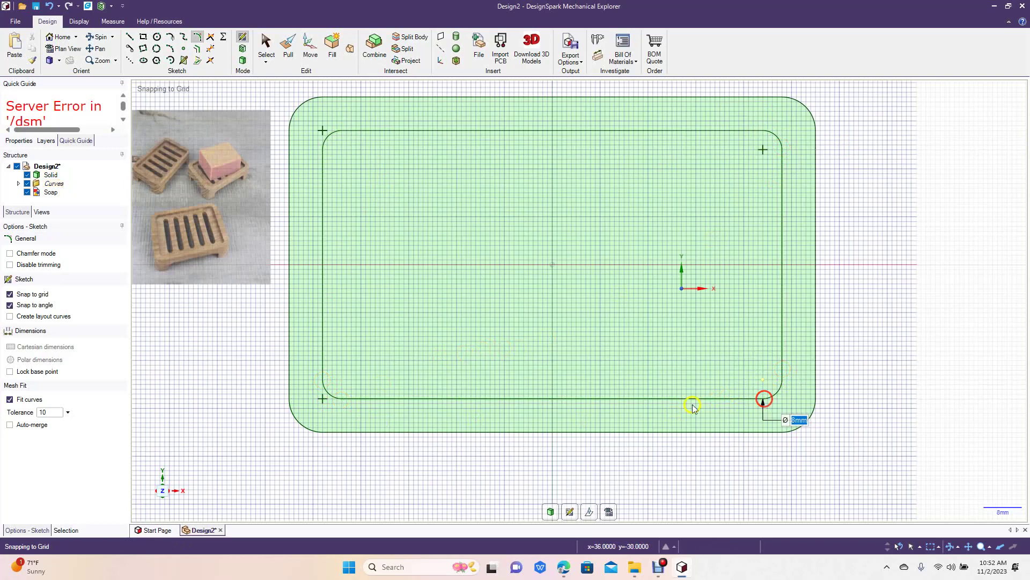
click(266, 45)
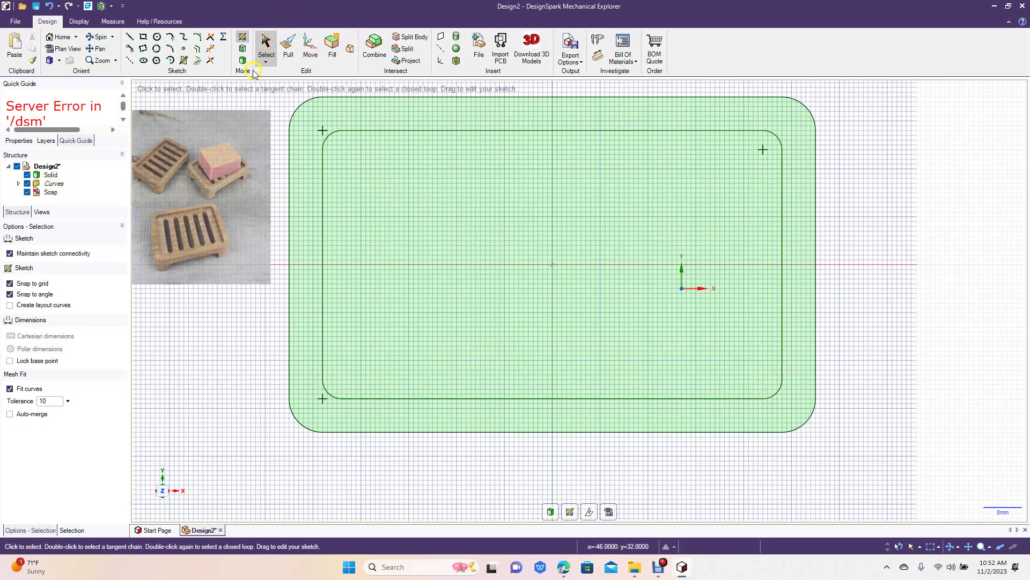
click(243, 61)
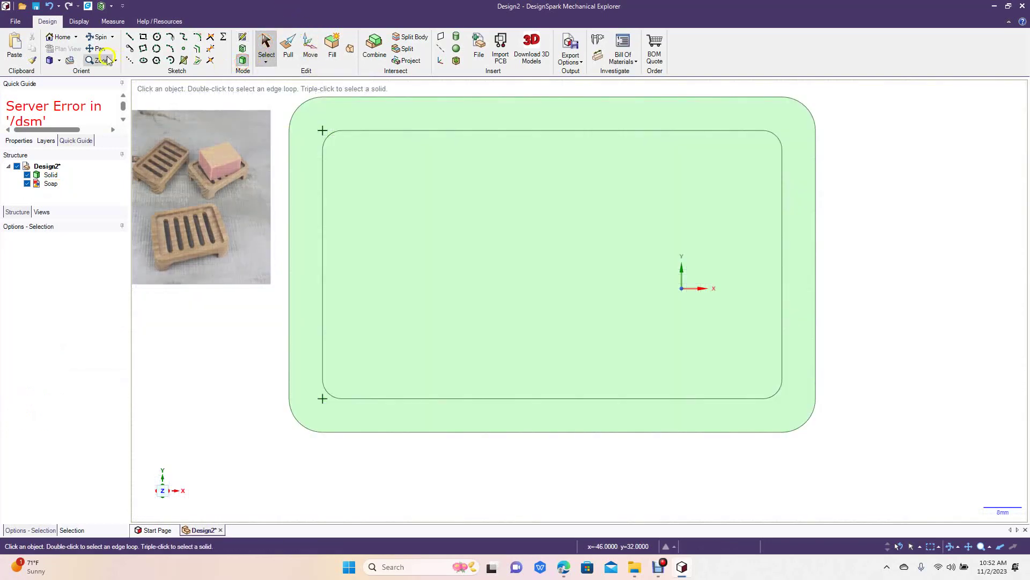
Step: Try to pull the inner rounded-rectangle face about 7.6 mm down into the block
click(98, 38)
drag(260, 389, 252, 350)
click(288, 45)
click(343, 175)
drag(352, 184, 359, 197)
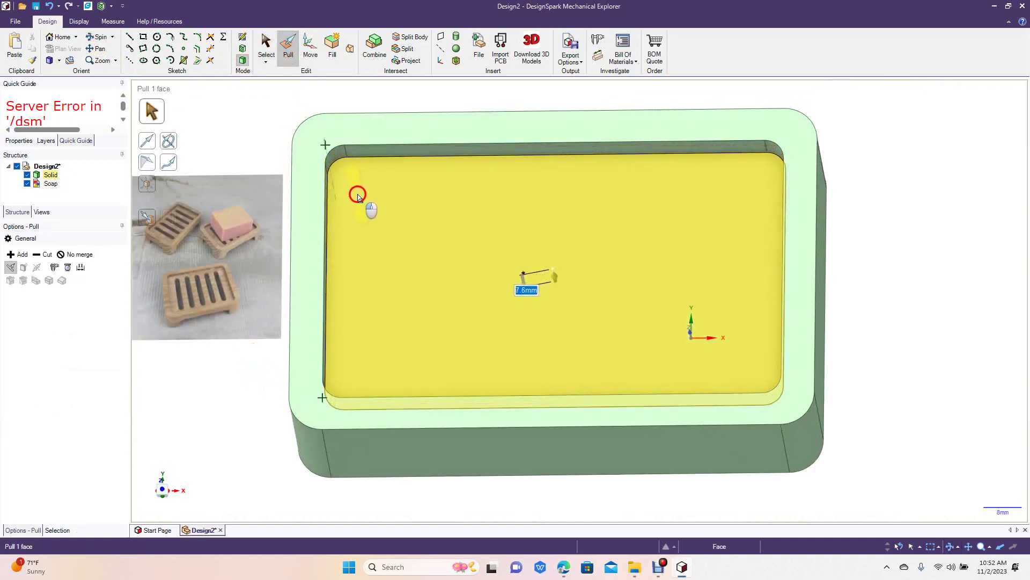
drag(359, 197, 361, 199)
key(ctrl+z)
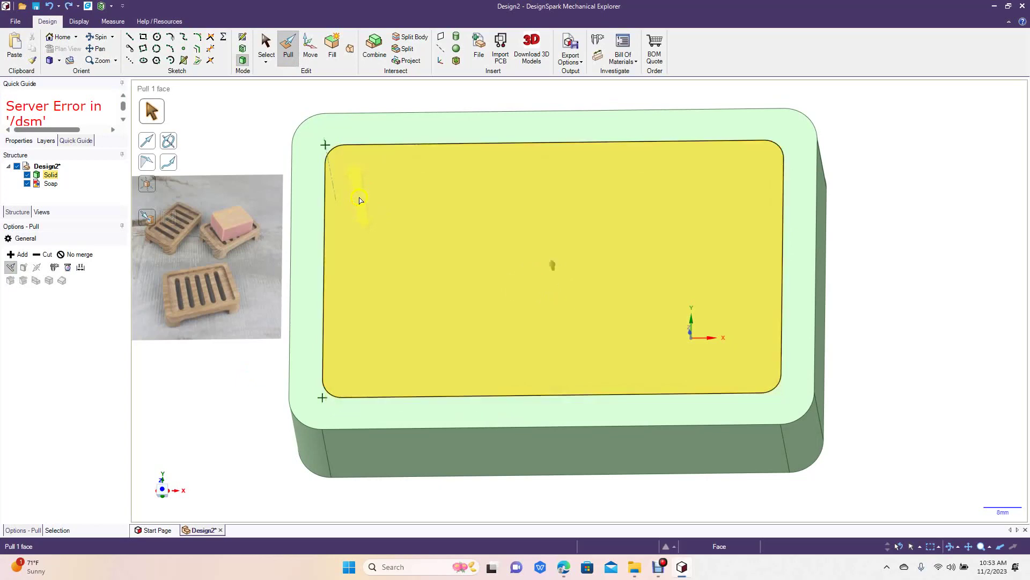
Step: Cut the inner rounded-rectangle face 10 mm down into the block to form the soap recess
text(10)
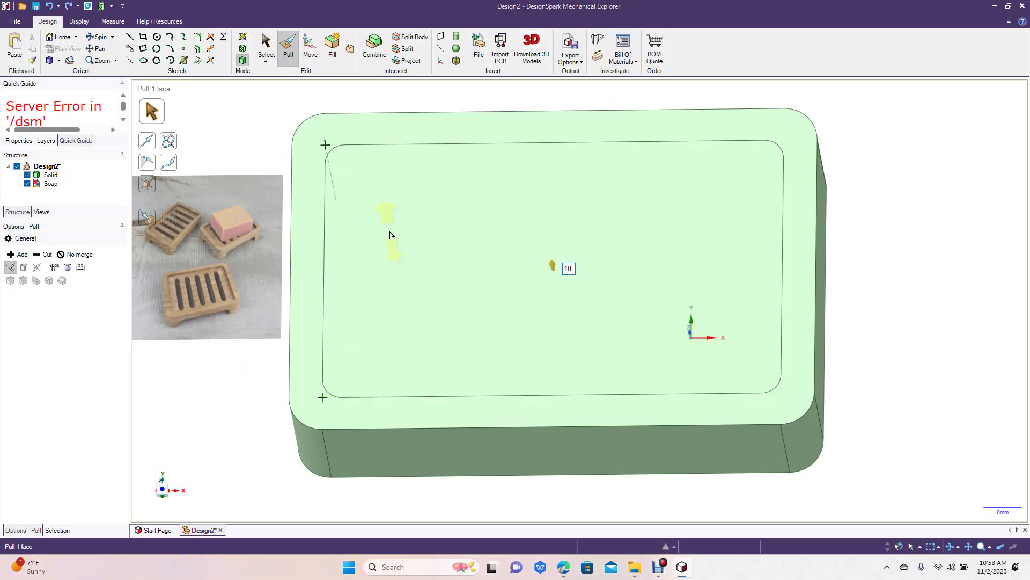
key(Return)
text(-1)
key(Return)
click(266, 65)
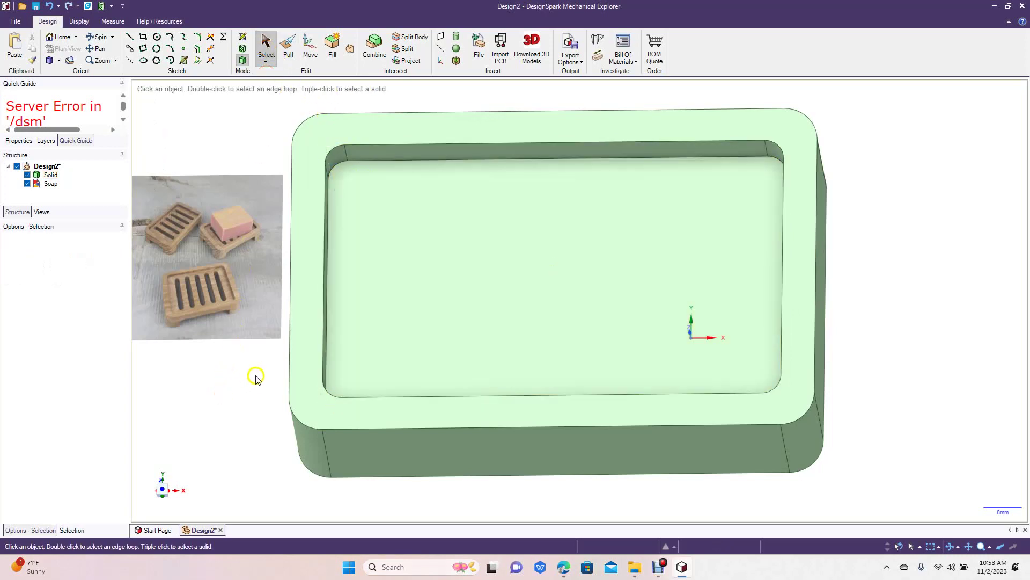
click(569, 272)
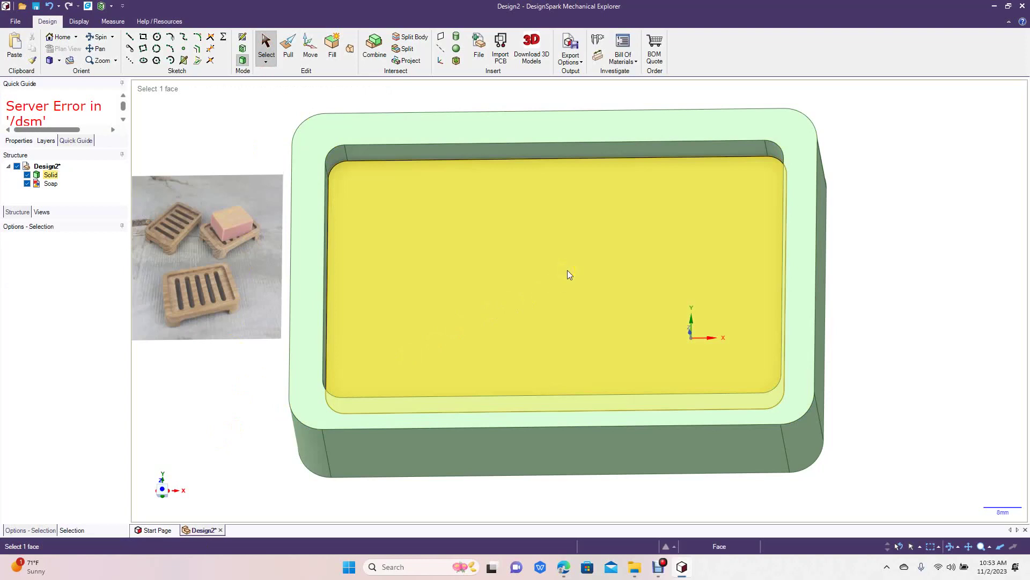
key(Escape)
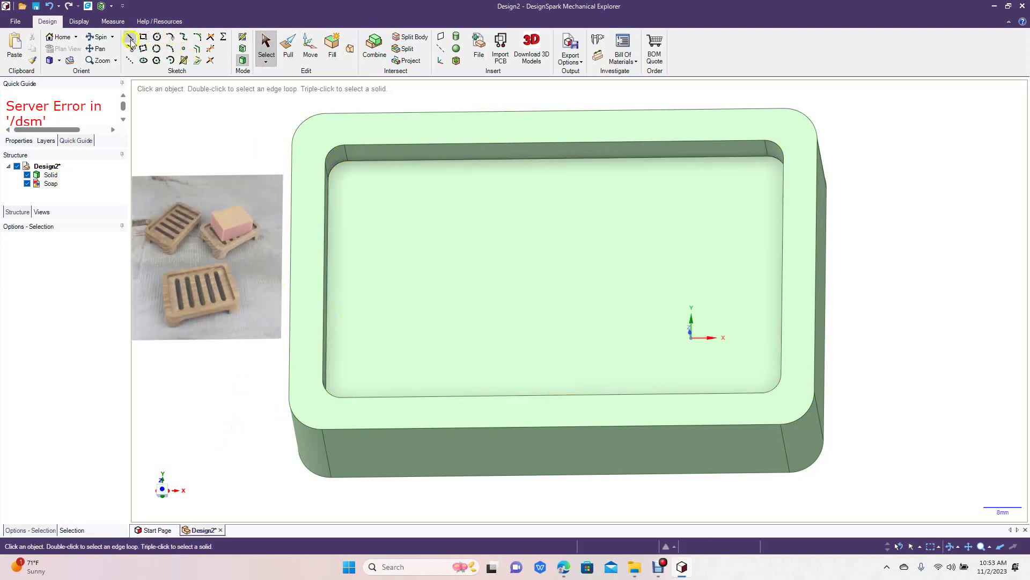
Step: Shell the block from its underside with a 2 mm wall thickness
click(99, 36)
drag(246, 459, 253, 269)
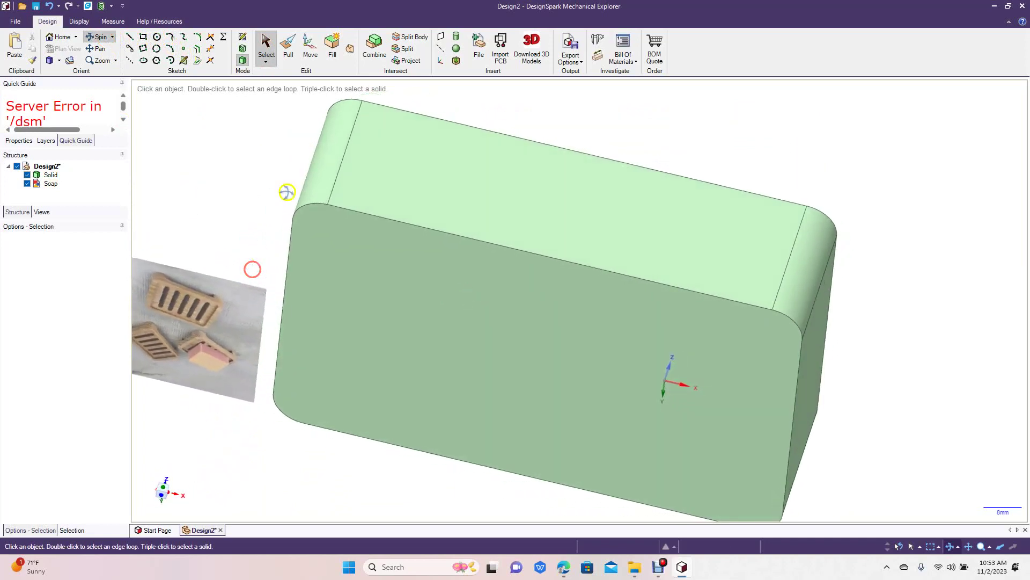
click(456, 61)
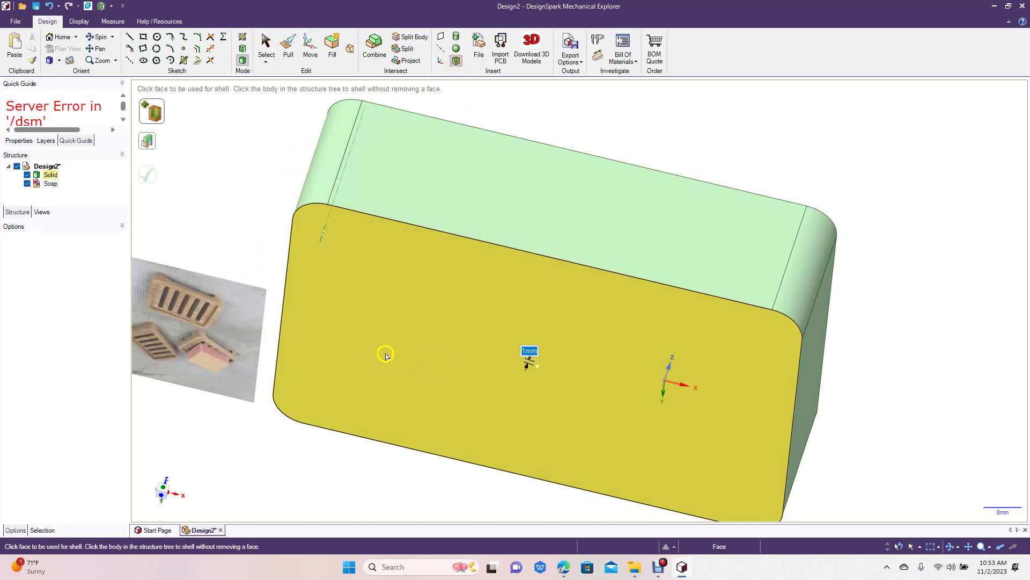
text(2)
click(439, 353)
click(443, 353)
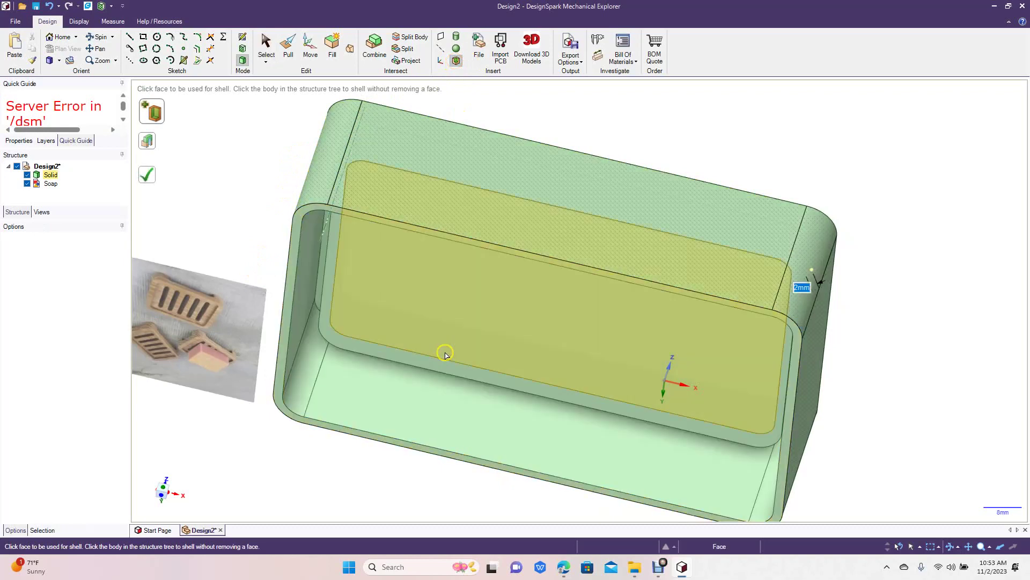
Step: Round the complete outer loop of the dish's top edges with a 1.5 mm radius
click(98, 40)
drag(210, 175, 206, 329)
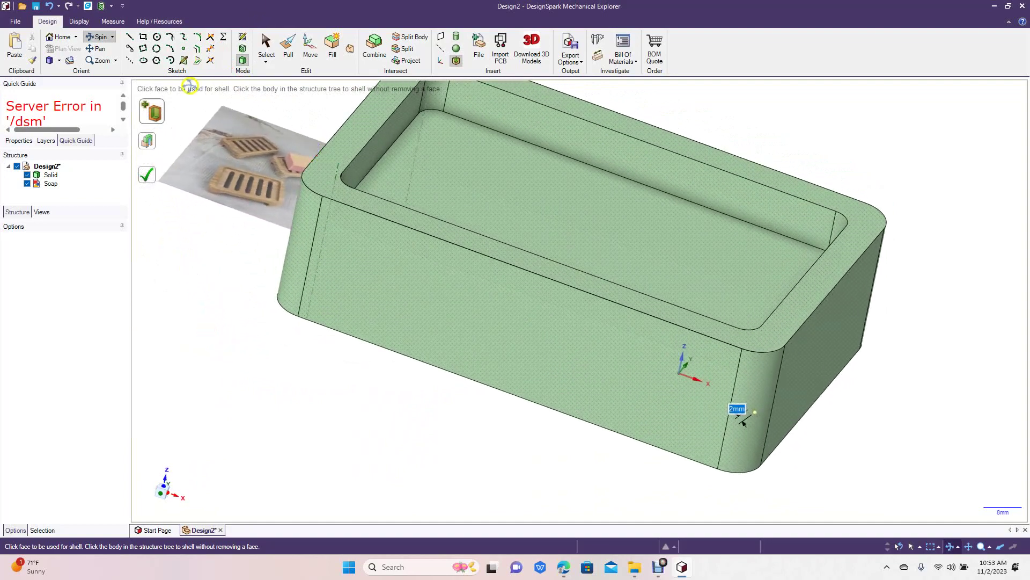
click(291, 47)
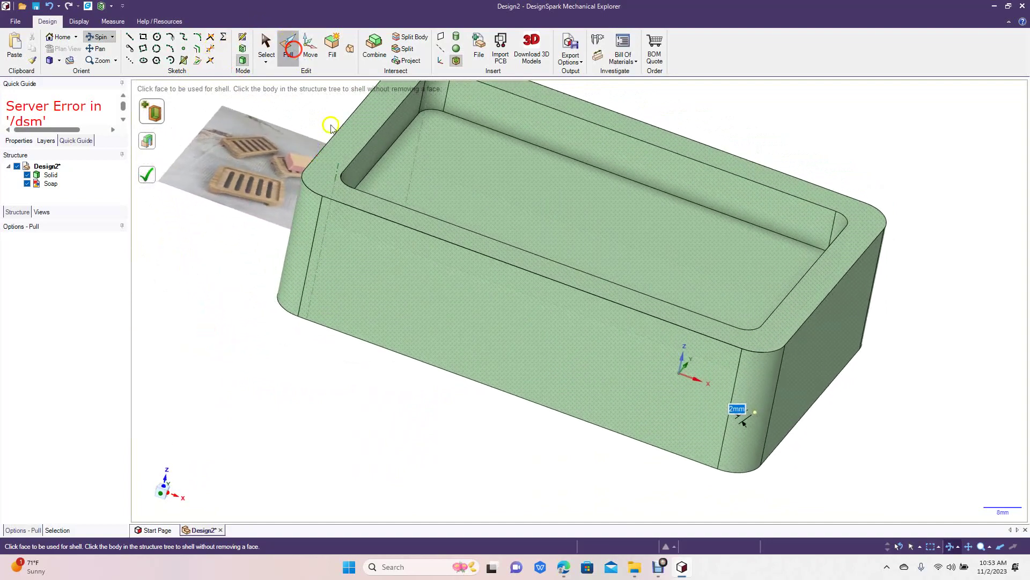
click(366, 215)
double_click(366, 215)
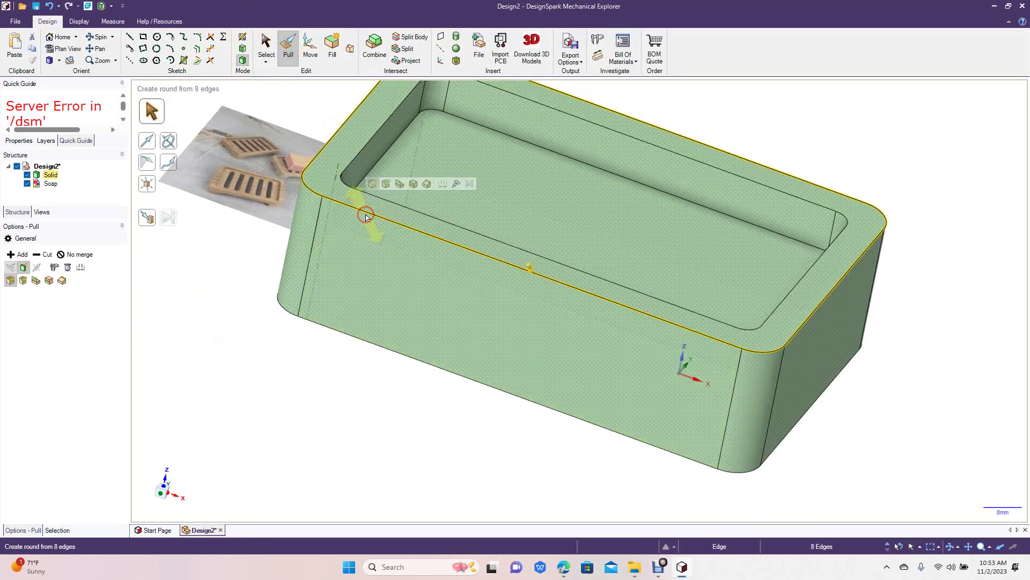
drag(365, 213, 379, 217)
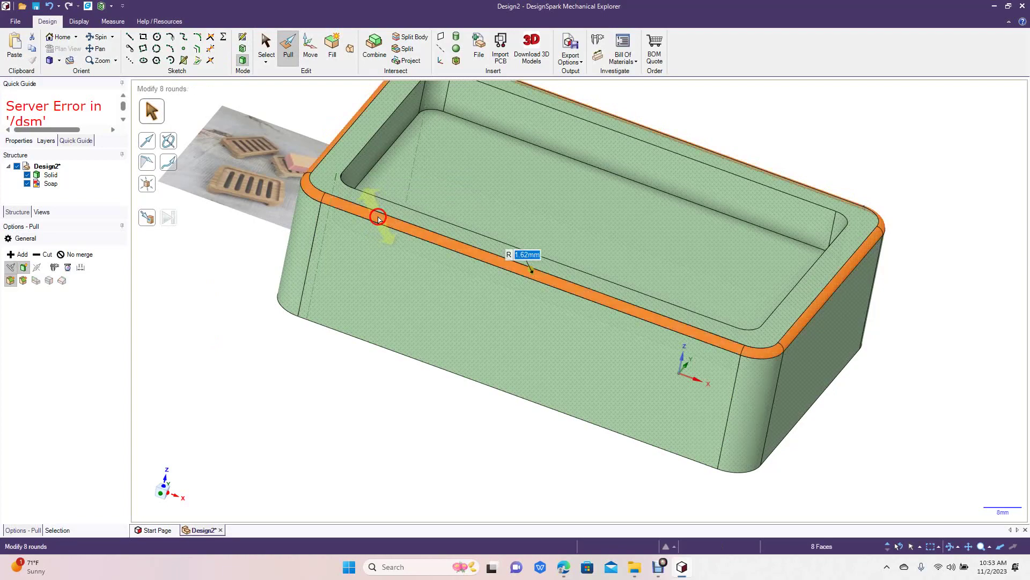
text(1)
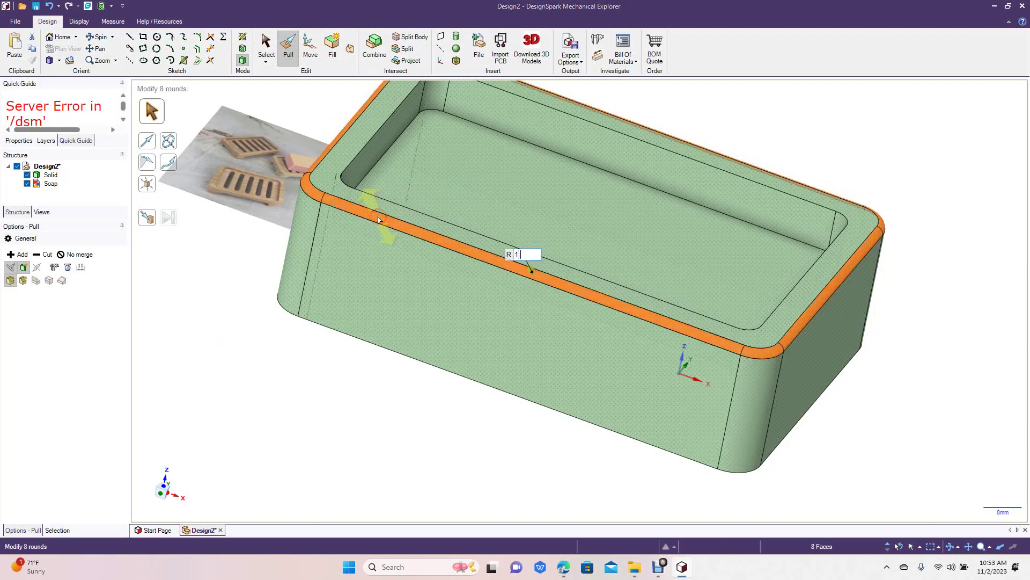
text(.5)
key(Return)
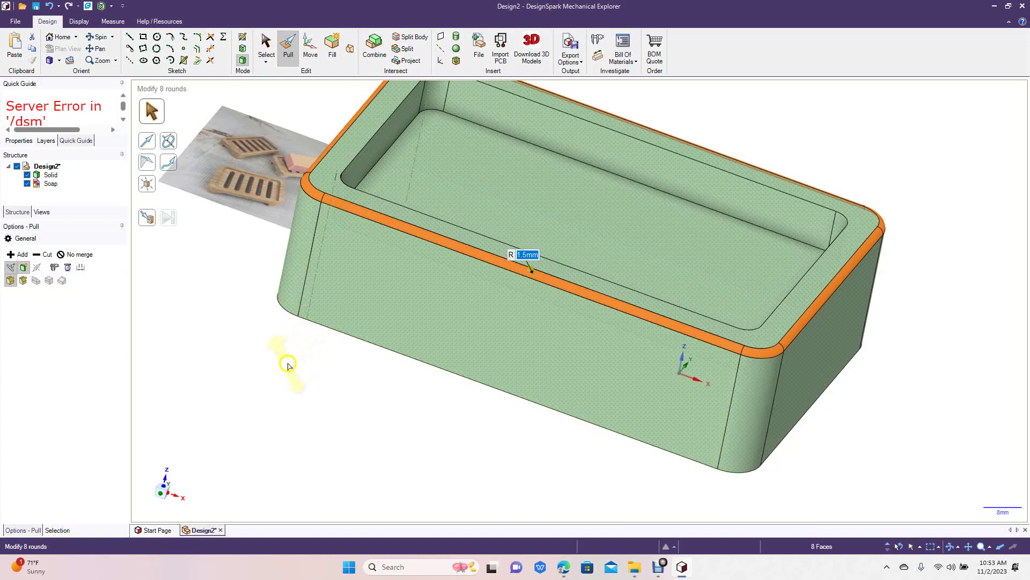
Step: Round the complete inner loop of the dish's top edges around the recess with a 1.5 mm radius
click(287, 366)
click(344, 173)
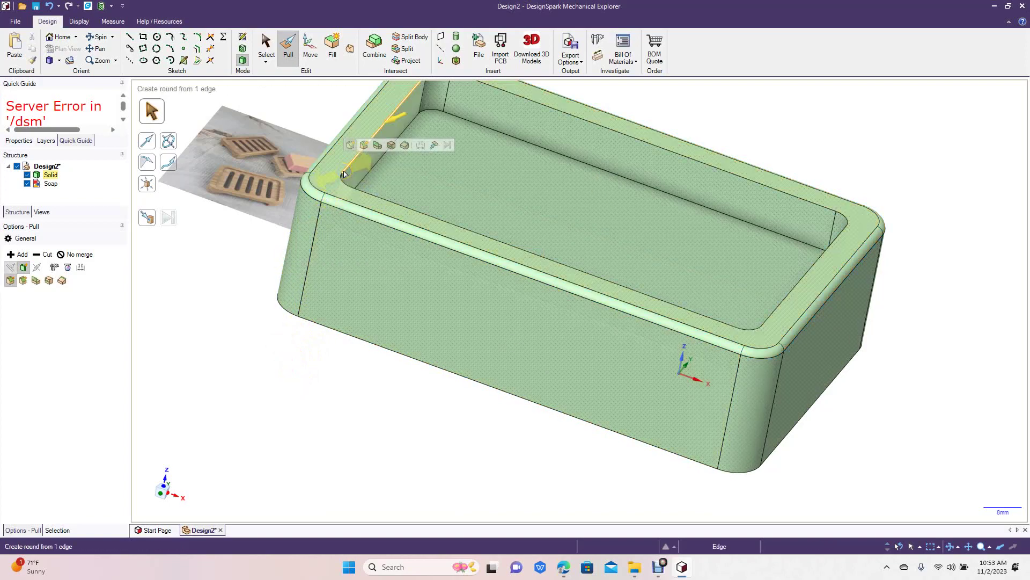
double_click(344, 173)
drag(344, 173, 328, 174)
text(1.5)
key(Return)
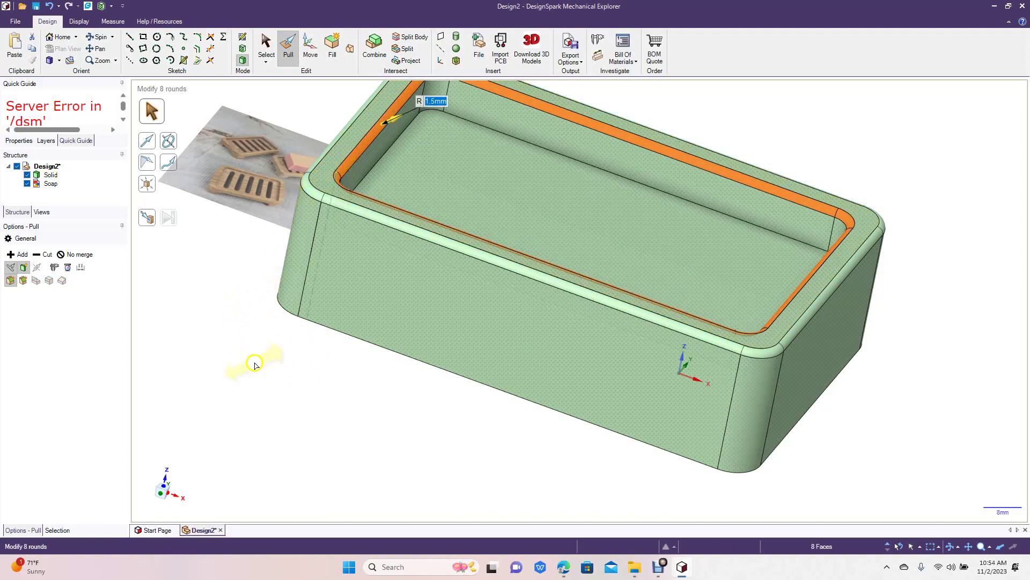
click(341, 333)
Step: Round the complete edge loop where the recess floor meets its walls with a 1.5 mm radius
click(369, 191)
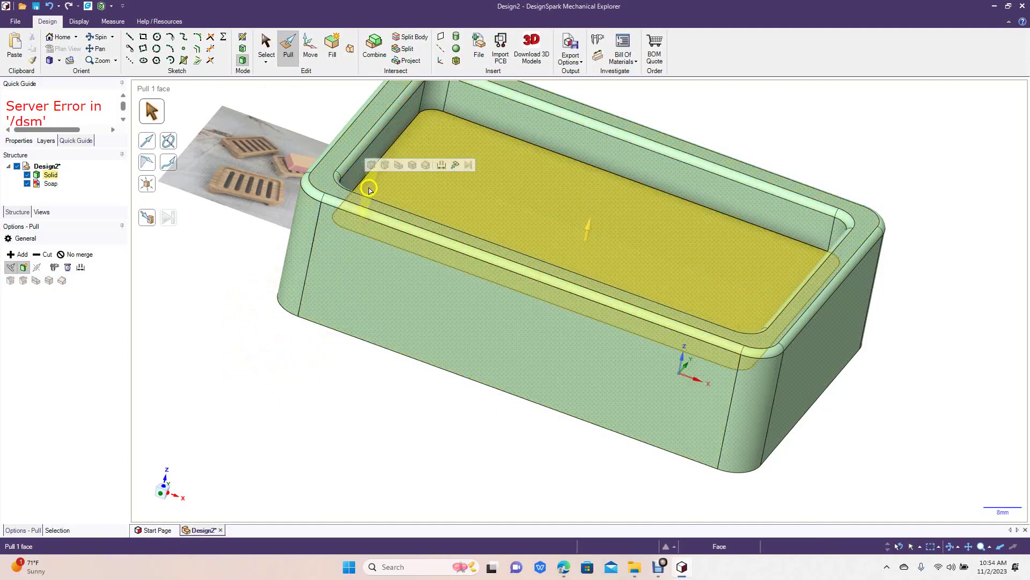
click(368, 177)
double_click(367, 175)
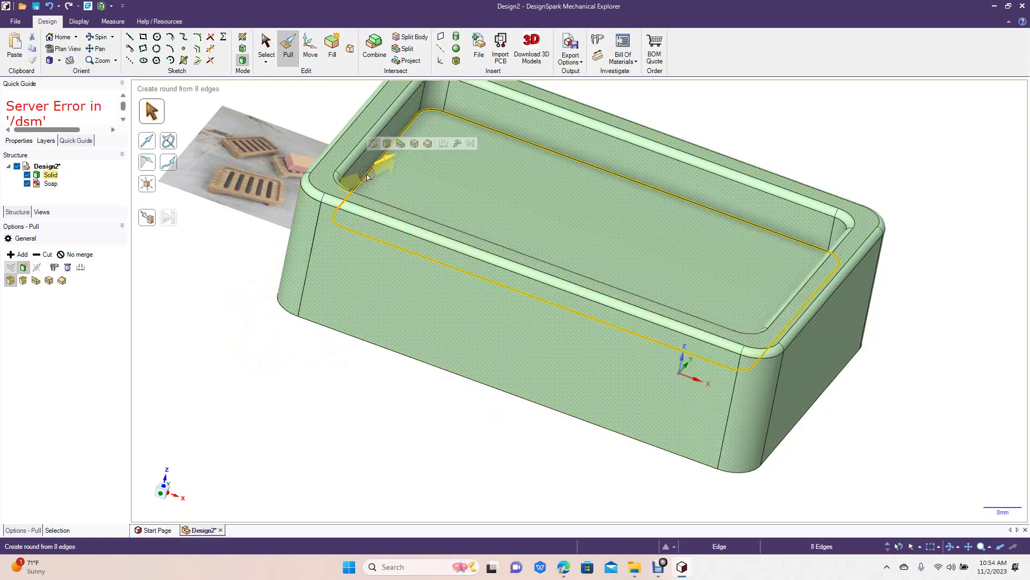
text(1)
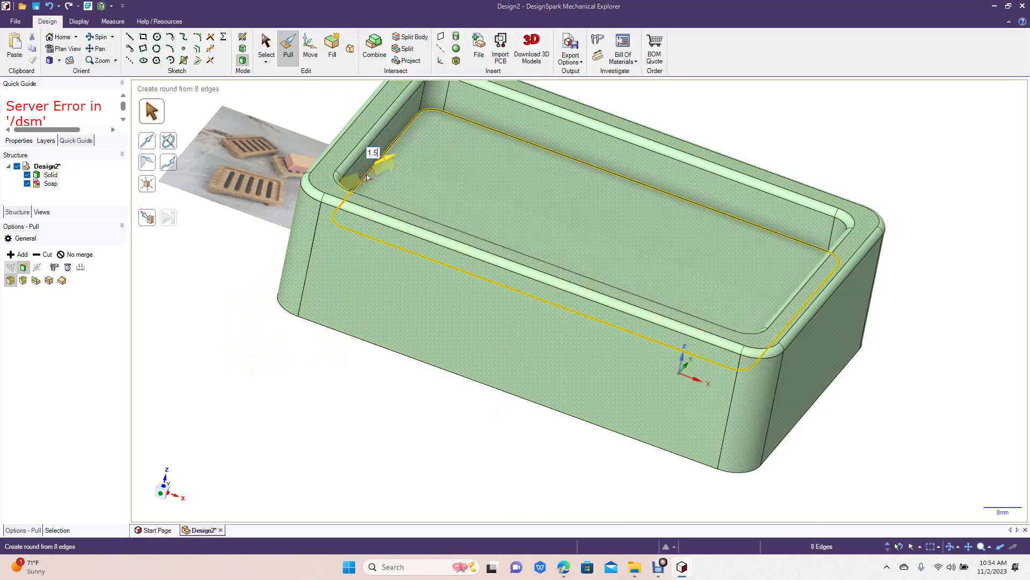
text(.5)
key(Return)
click(251, 338)
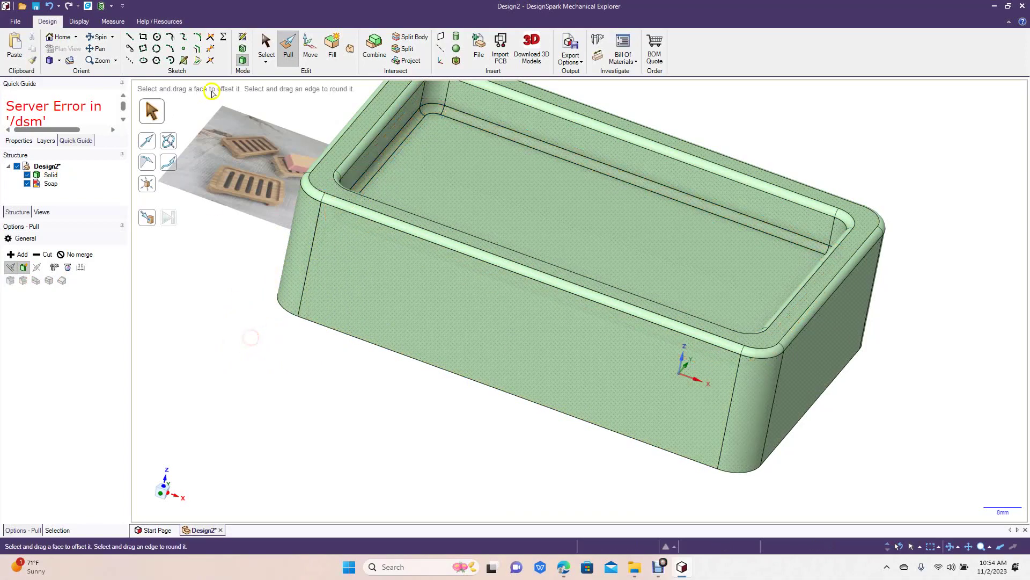
drag(230, 212, 247, 271)
click(98, 36)
drag(258, 232, 182, 131)
click(372, 184)
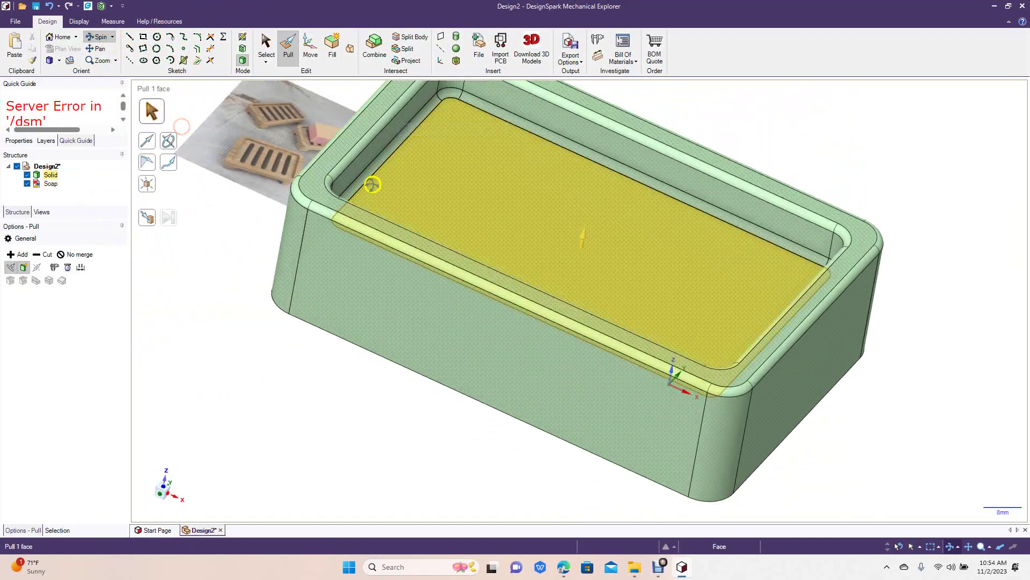
key(Escape)
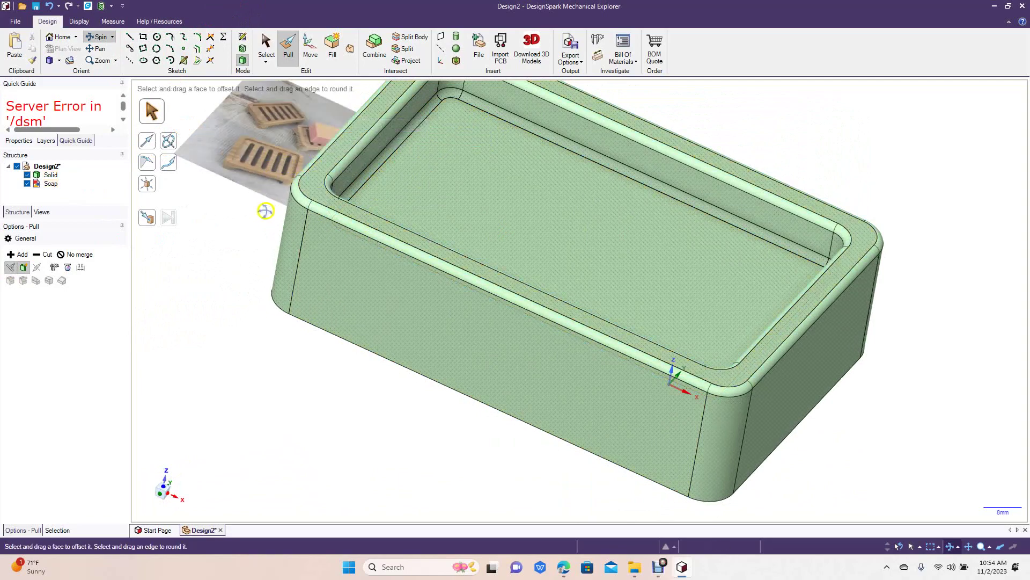
scroll(265, 211, down, 5)
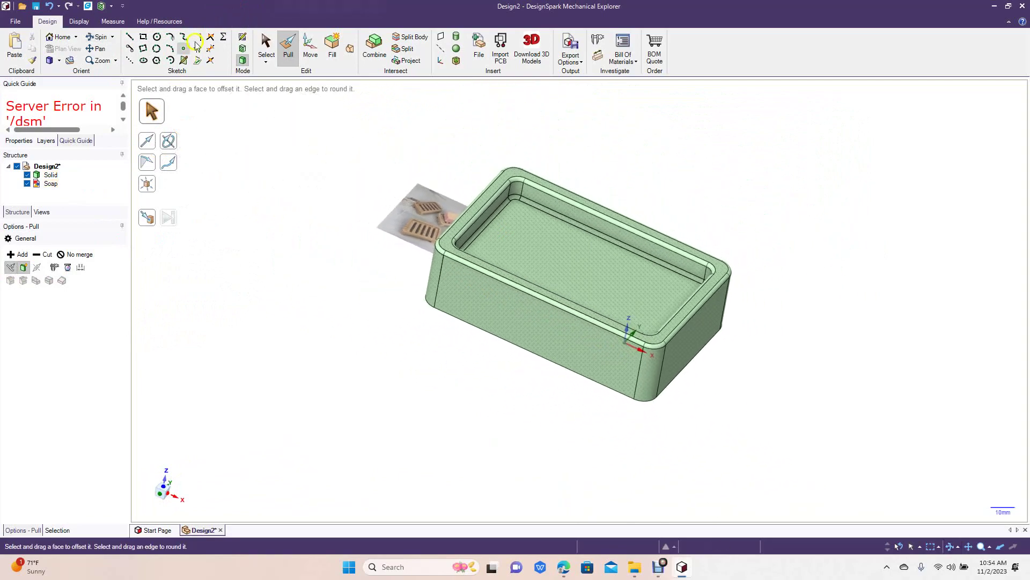
Step: Sketch a vertical 44 mm line on the recess floor in plan view, centred on the dish
click(267, 44)
click(511, 236)
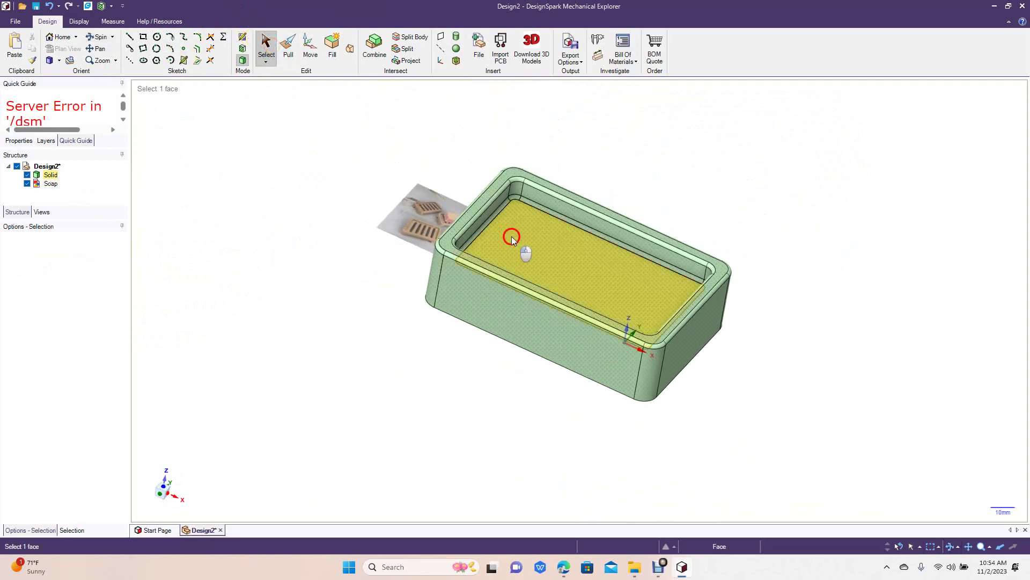
click(64, 48)
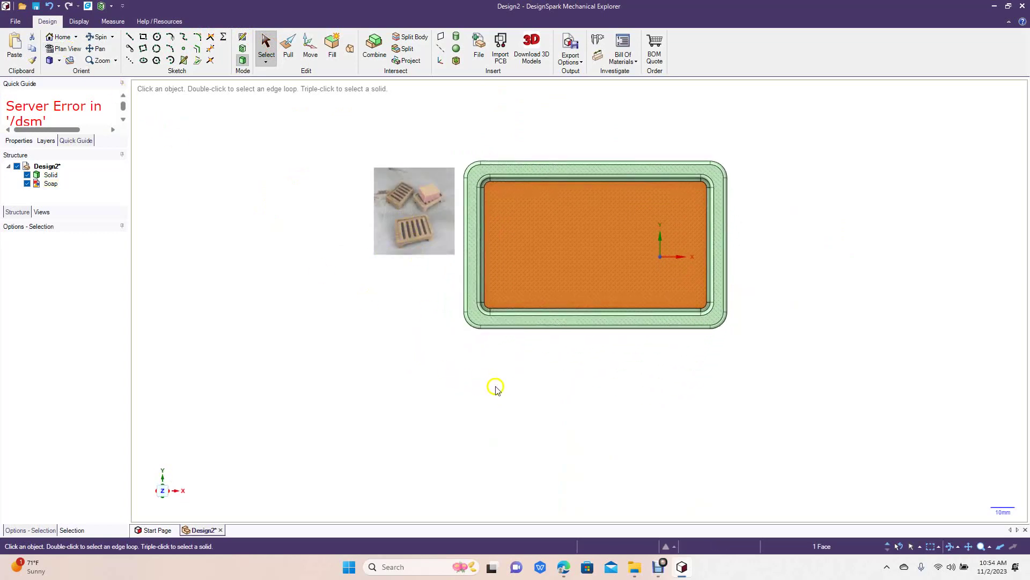
scroll(502, 390, up, 4)
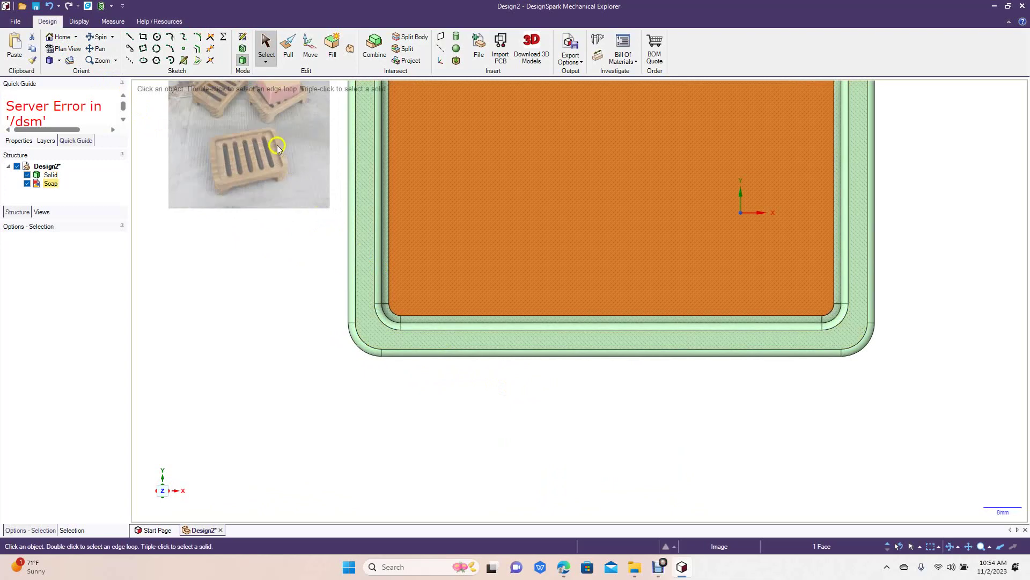
click(99, 48)
drag(274, 258, 229, 382)
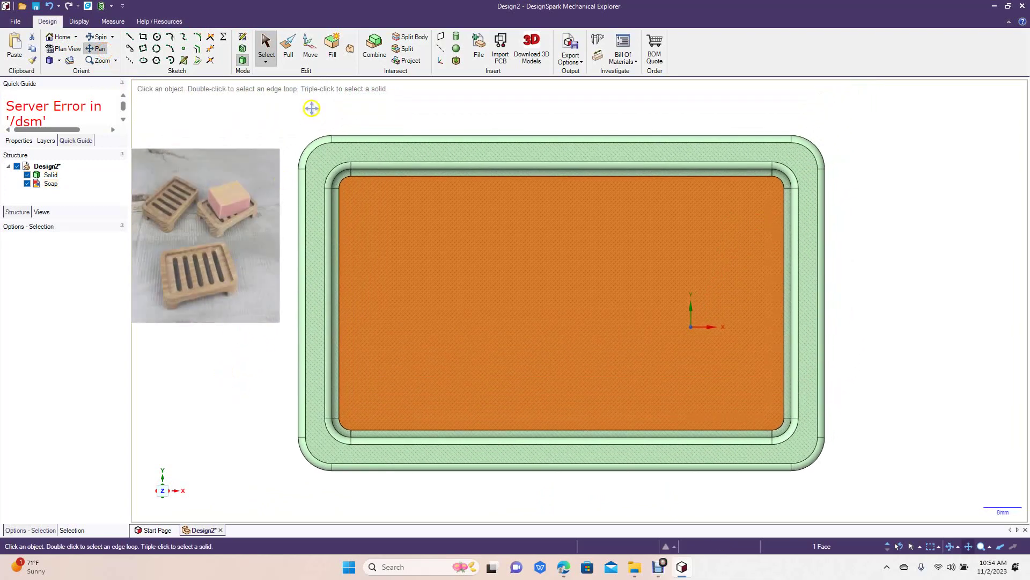
click(129, 36)
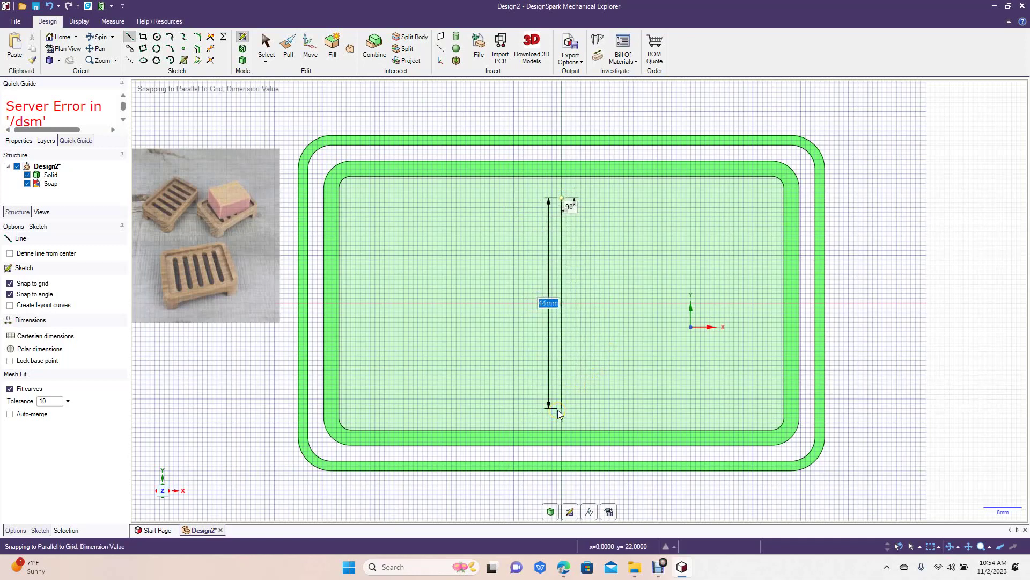
click(559, 410)
click(266, 44)
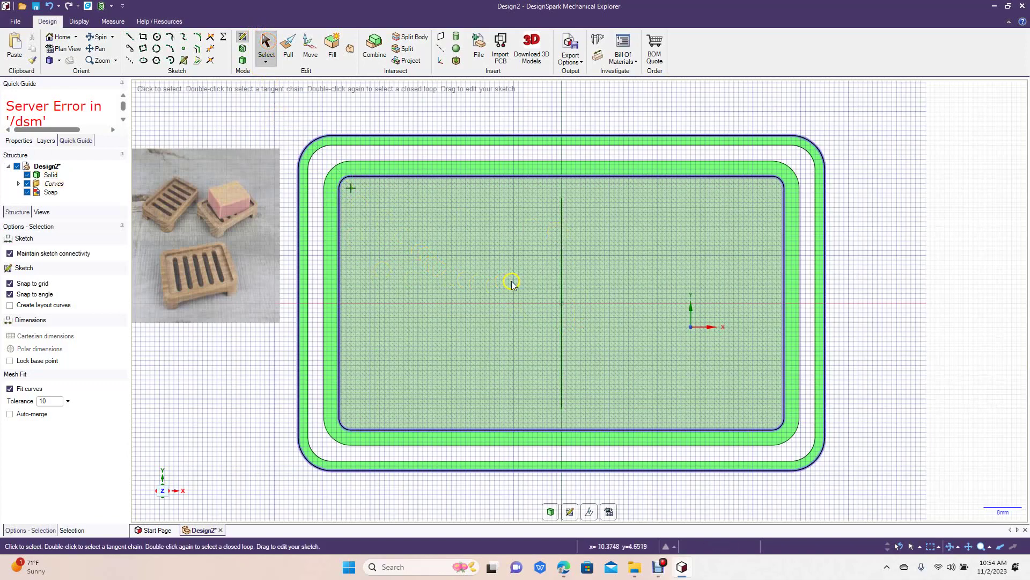
Step: Sketch a 5 mm diameter circle centred on the vertical line's midpoint and activate Move on it
click(157, 36)
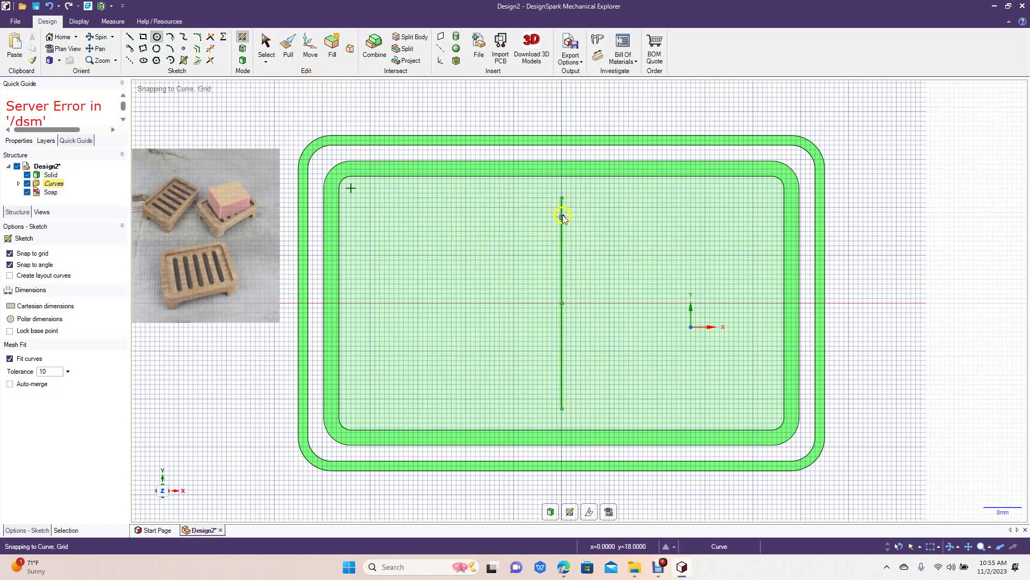
click(561, 303)
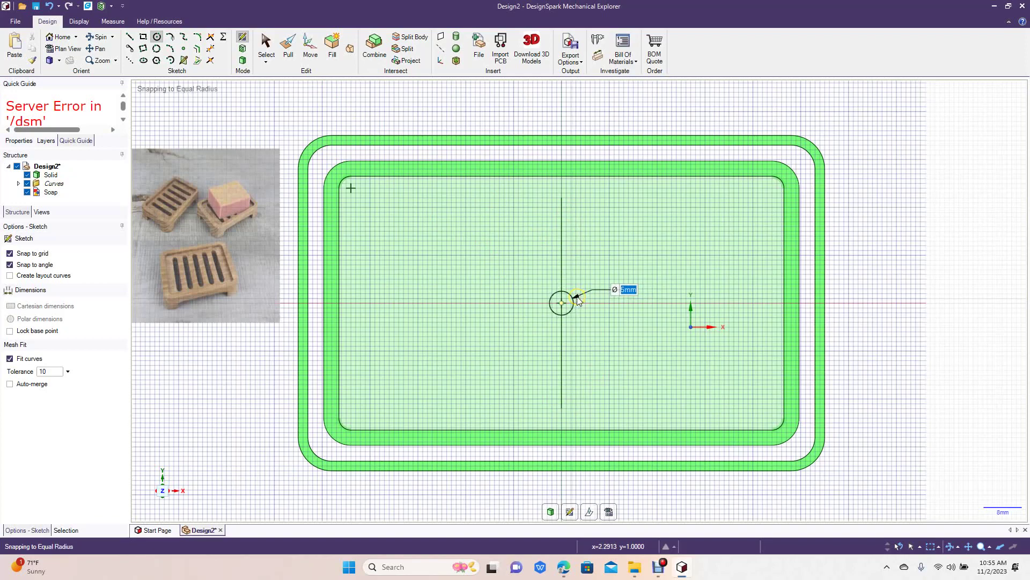
click(264, 45)
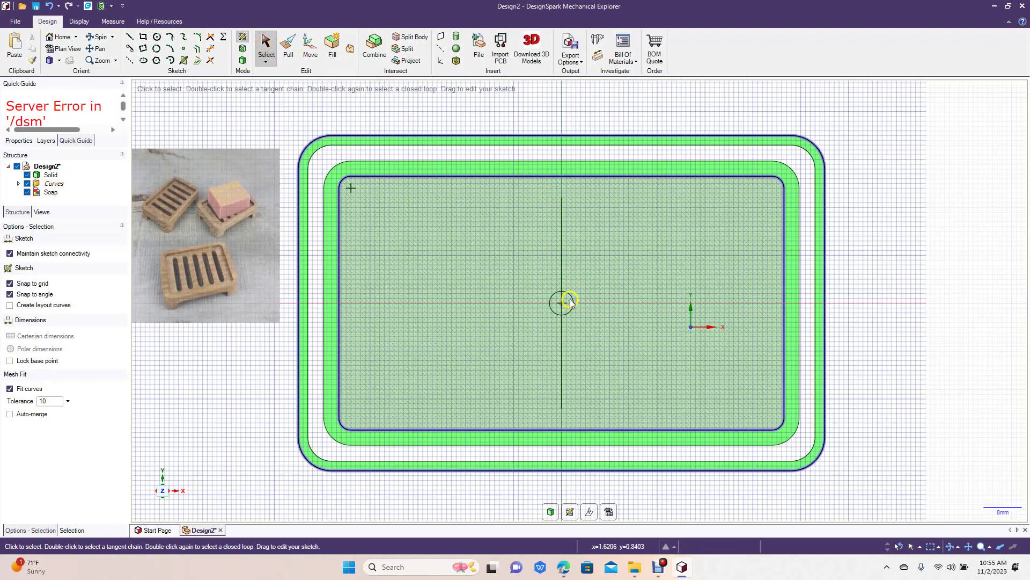
click(570, 300)
click(309, 47)
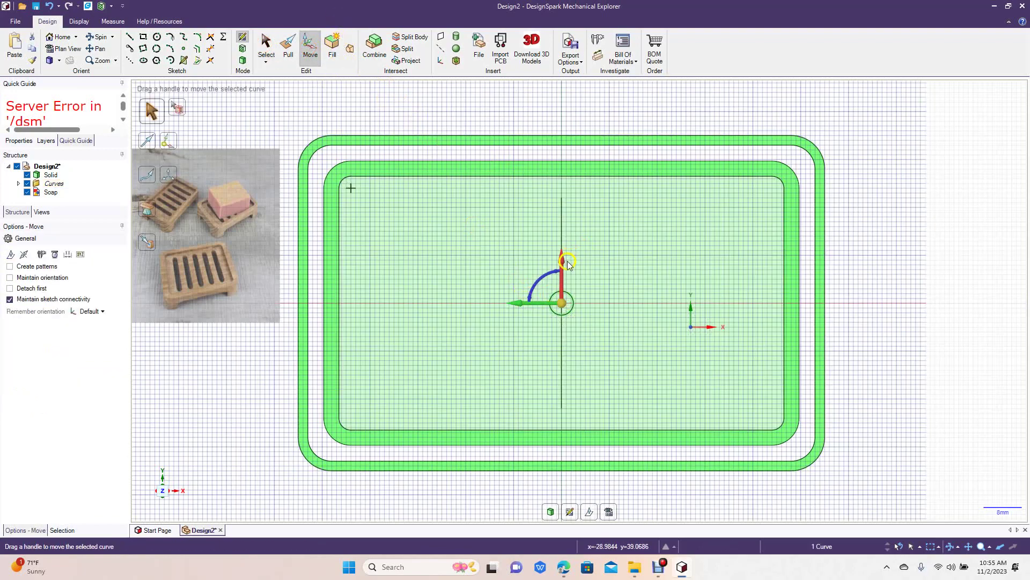
Step: Try to move the circle 19 mm up along the vertical line, and undo the move
drag(562, 261, 558, 216)
drag(559, 200, 562, 172)
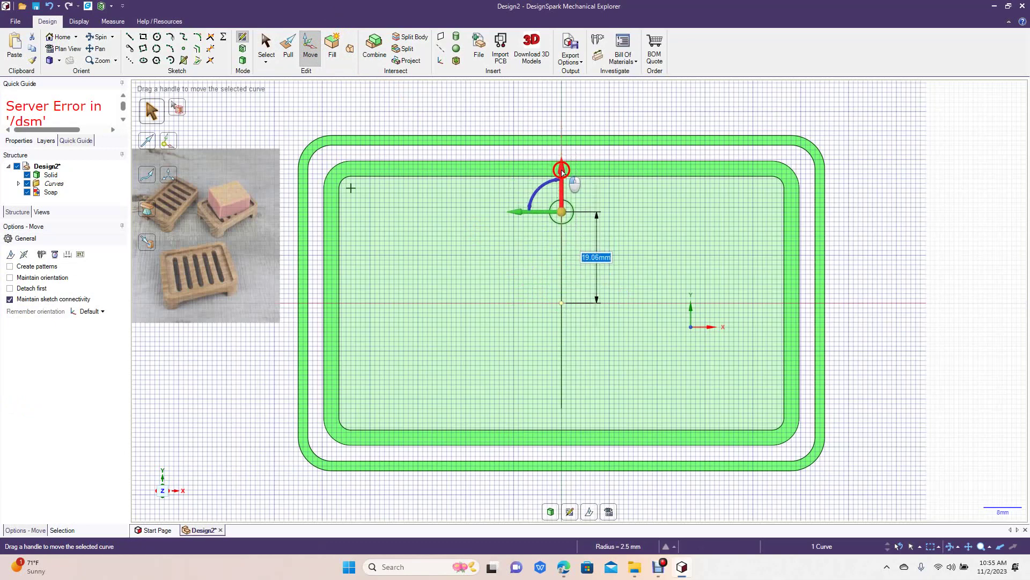
text(19)
key(Return)
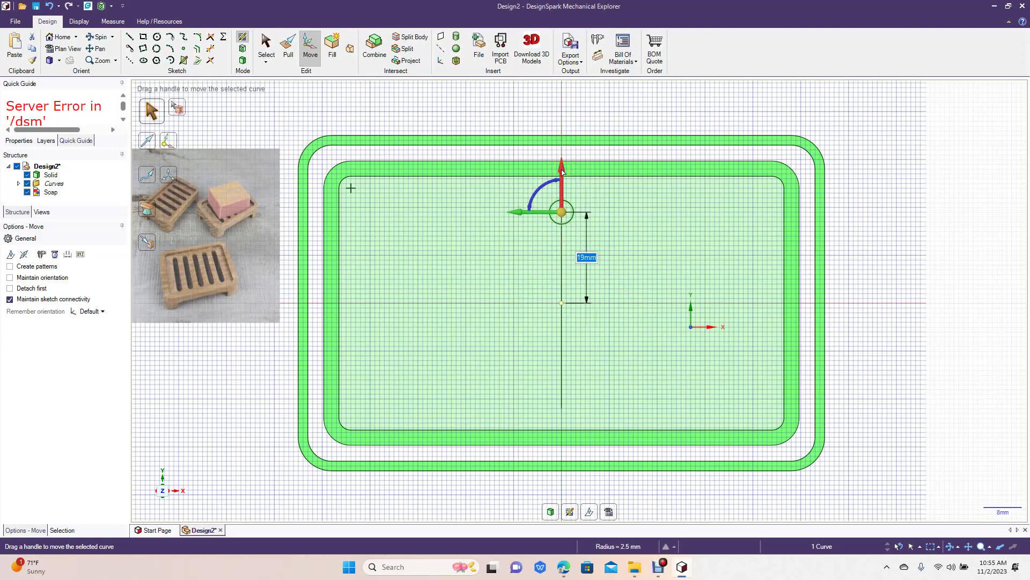
click(593, 115)
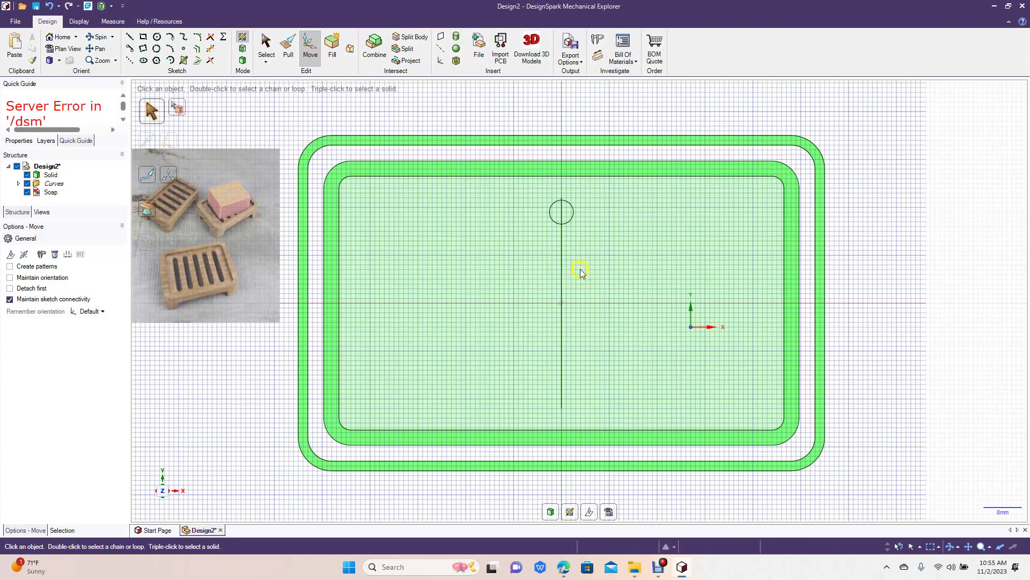
key(ctrl+z)
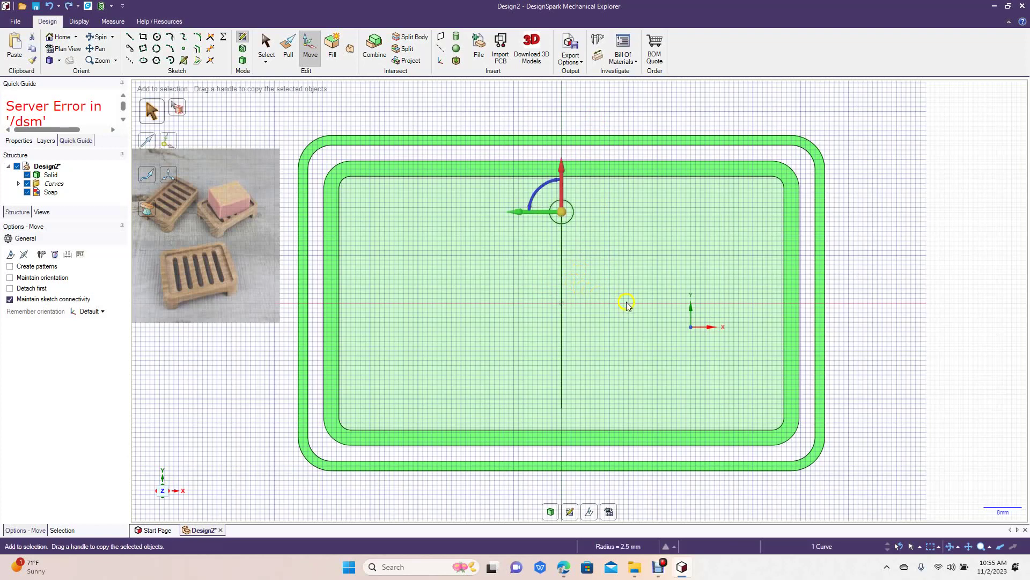
key(ctrl+z)
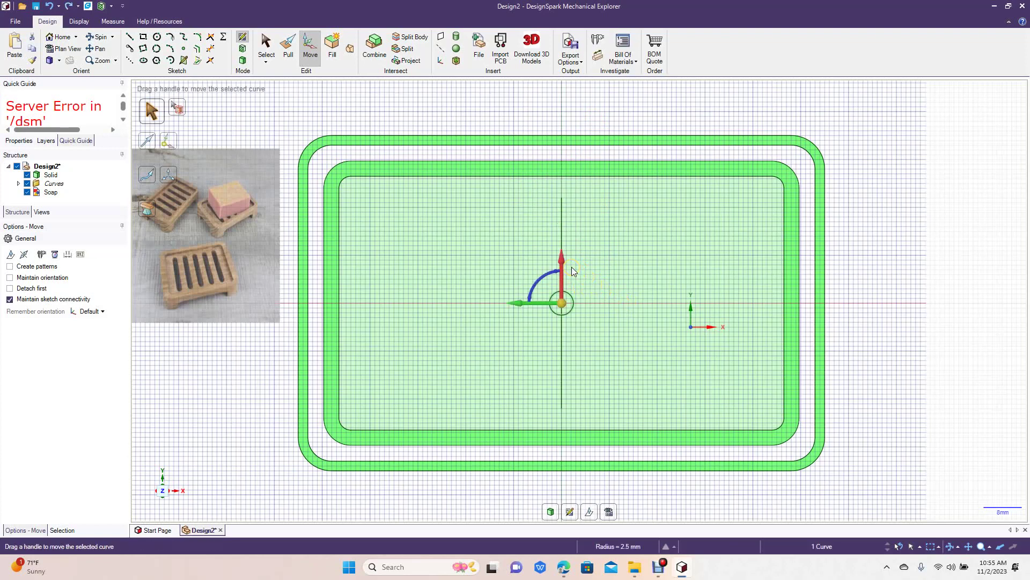
Step: Copy the centre circle 19 mm up and 19 mm down along the vertical line
ctrl+drag(562, 248, 562, 168)
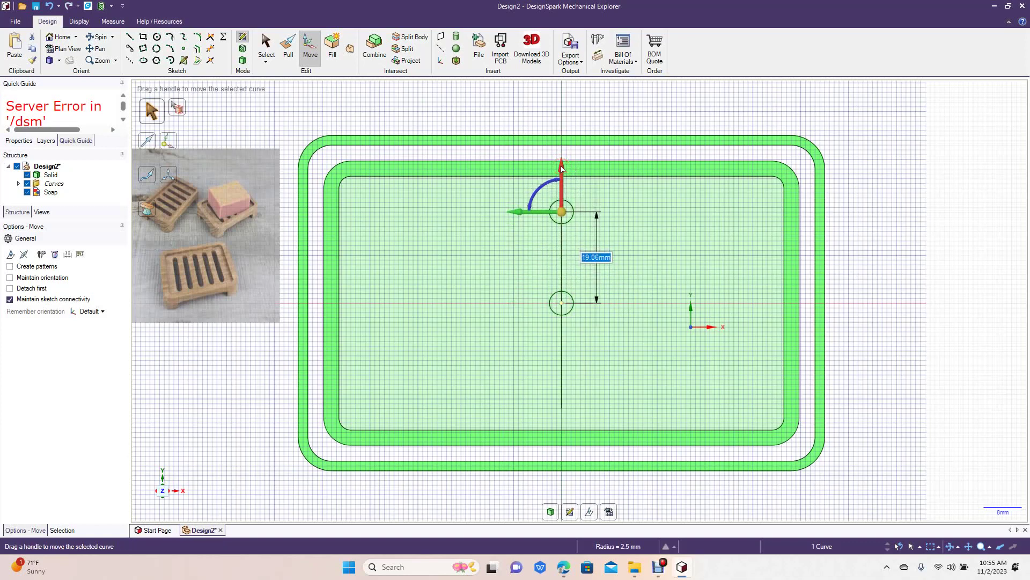
text(19)
key(Return)
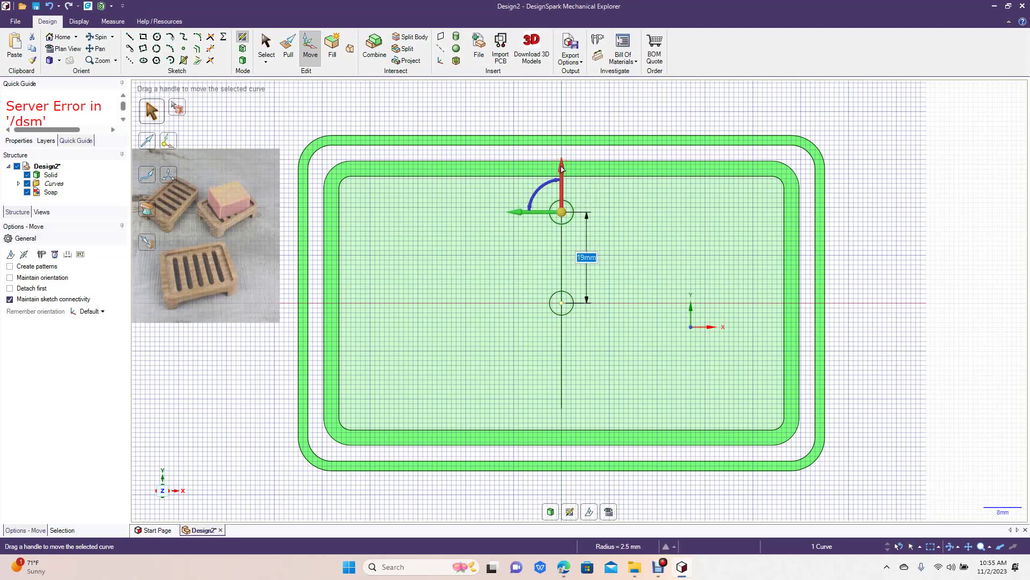
click(558, 316)
ctrl+drag(562, 266, 565, 356)
text(19)
key(Return)
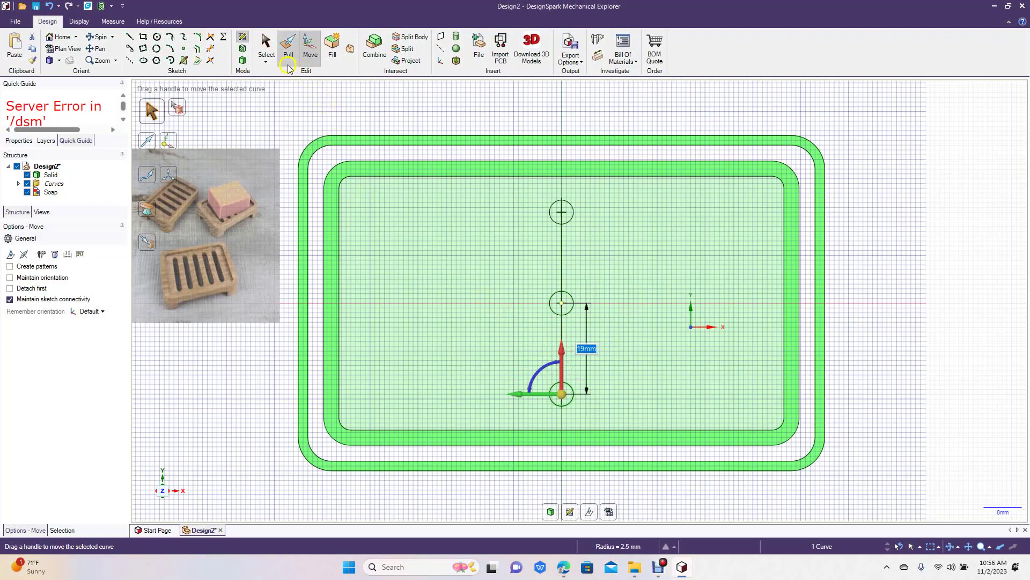
Step: Delete the middle circle at the centre of the vertical line
click(266, 44)
click(569, 310)
key(Delete)
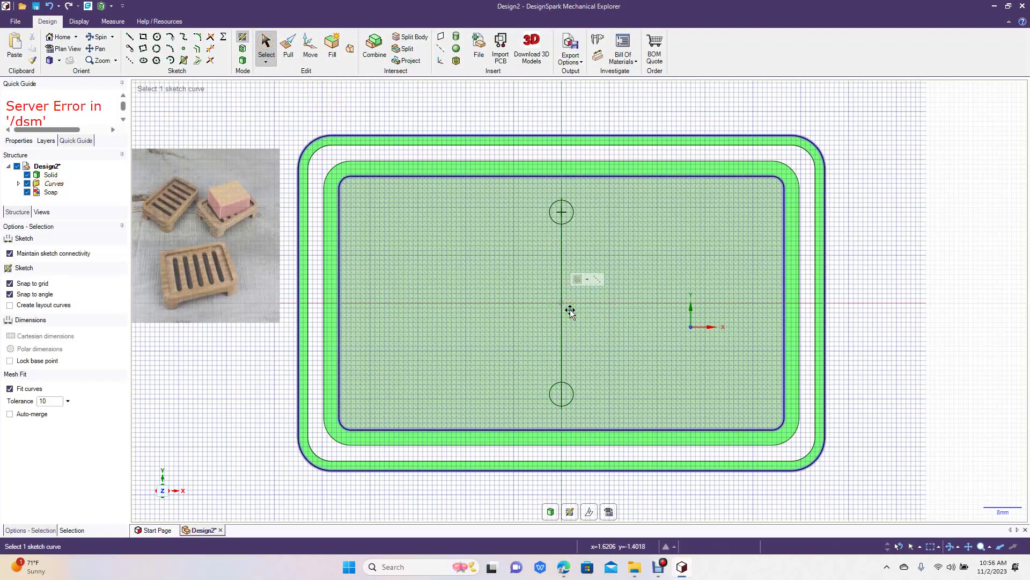
Step: Draw two vertical 38 mm lines tangent to both sides of the upper and lower circles
click(130, 38)
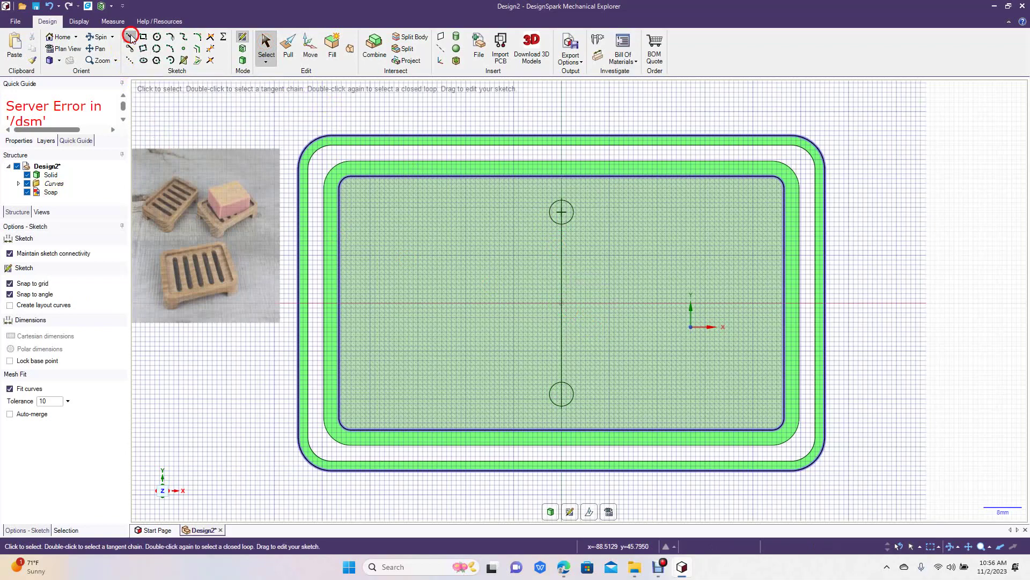
click(550, 212)
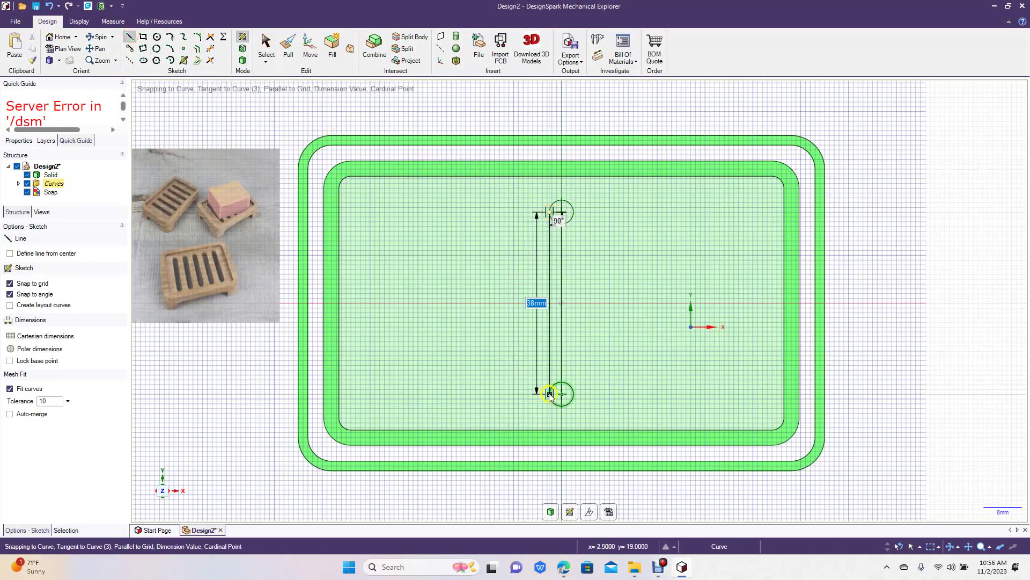
click(548, 393)
click(574, 212)
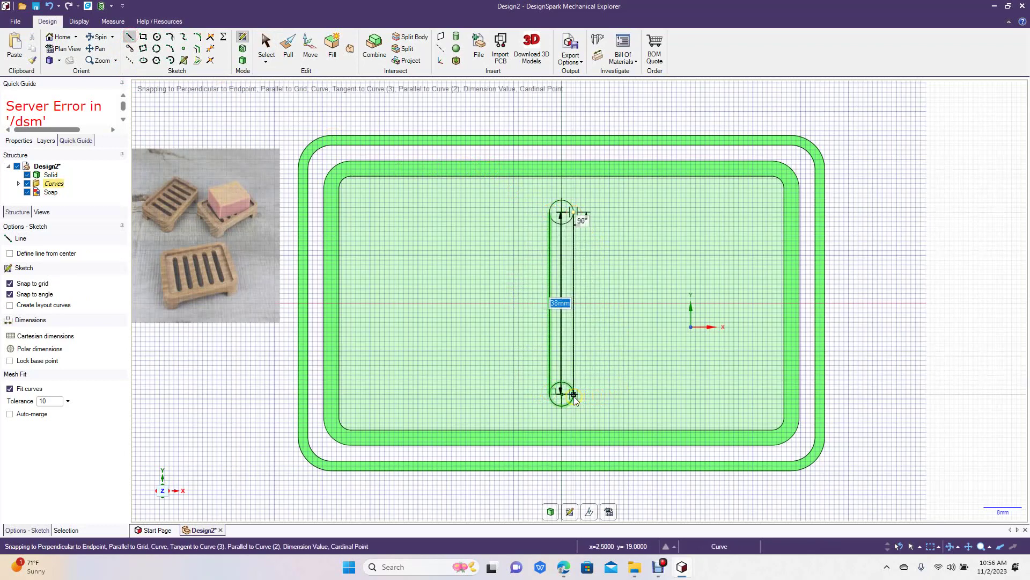
click(574, 395)
click(267, 49)
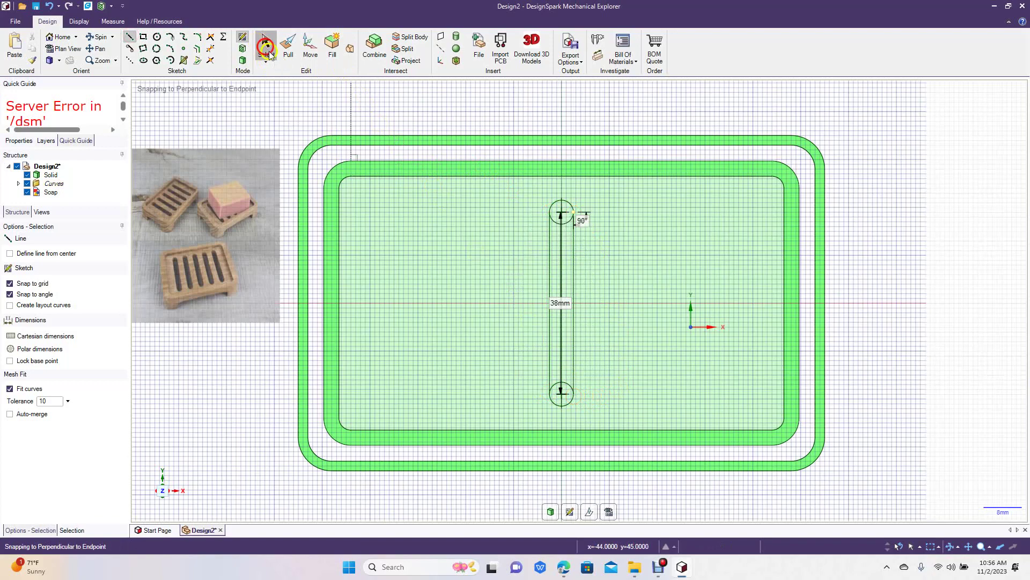
Step: Trim the inner arcs of both circles and the centre line, leaving one closed slot outline
click(211, 50)
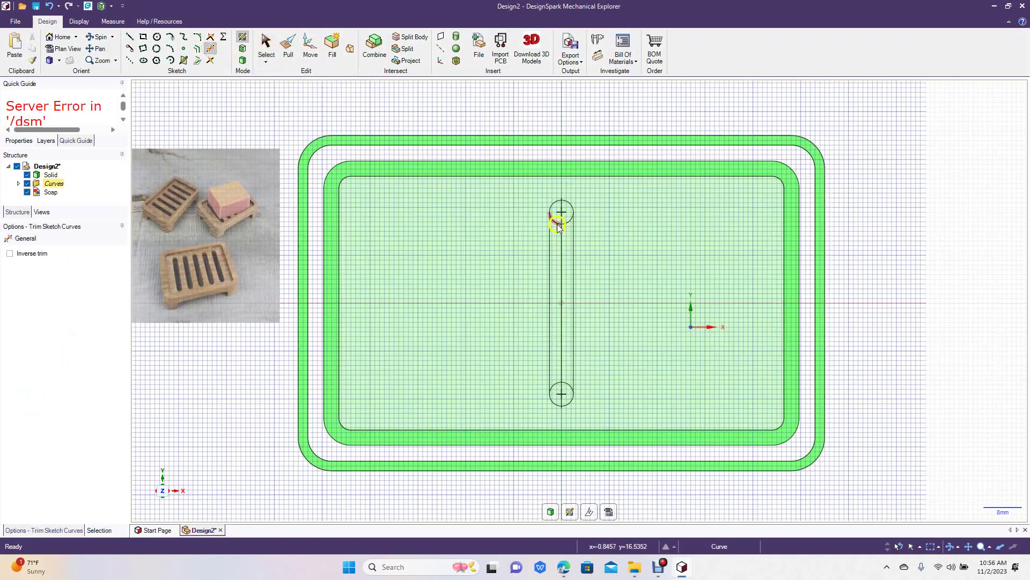
click(561, 237)
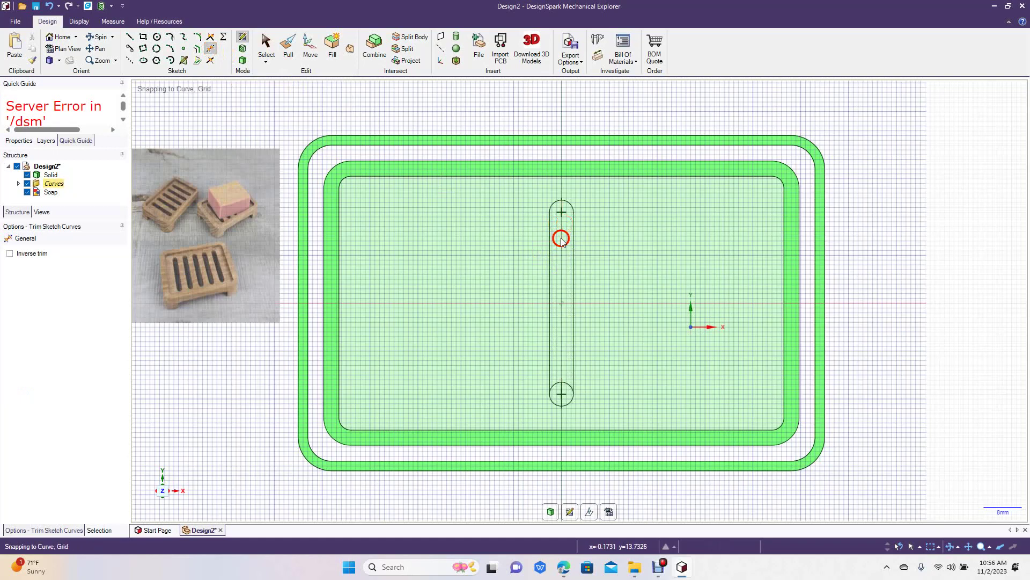
click(560, 390)
click(558, 389)
click(560, 390)
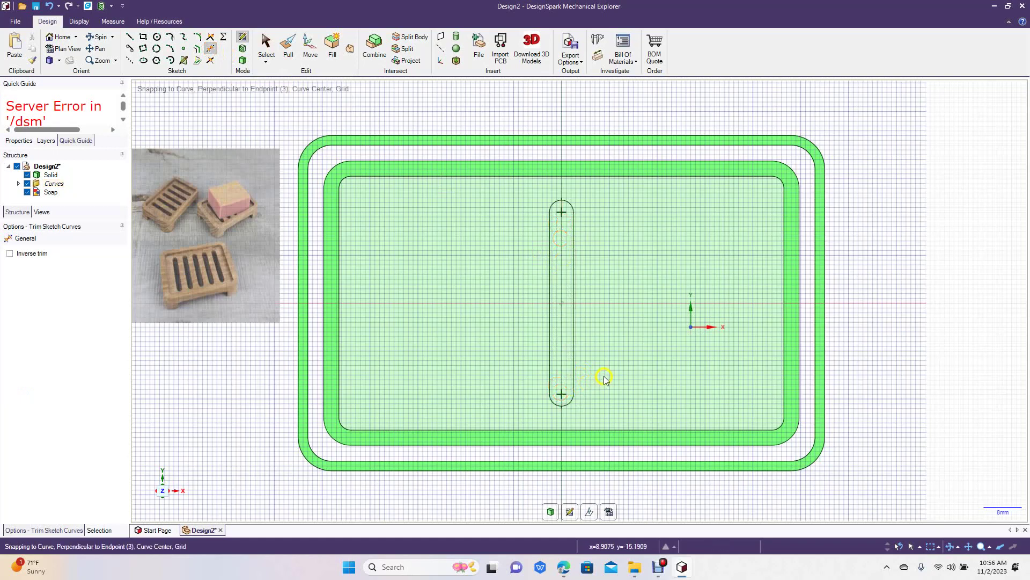
Step: Select the whole slot outline and switch to 3D mode so it becomes a separate face on the dish floor
click(266, 48)
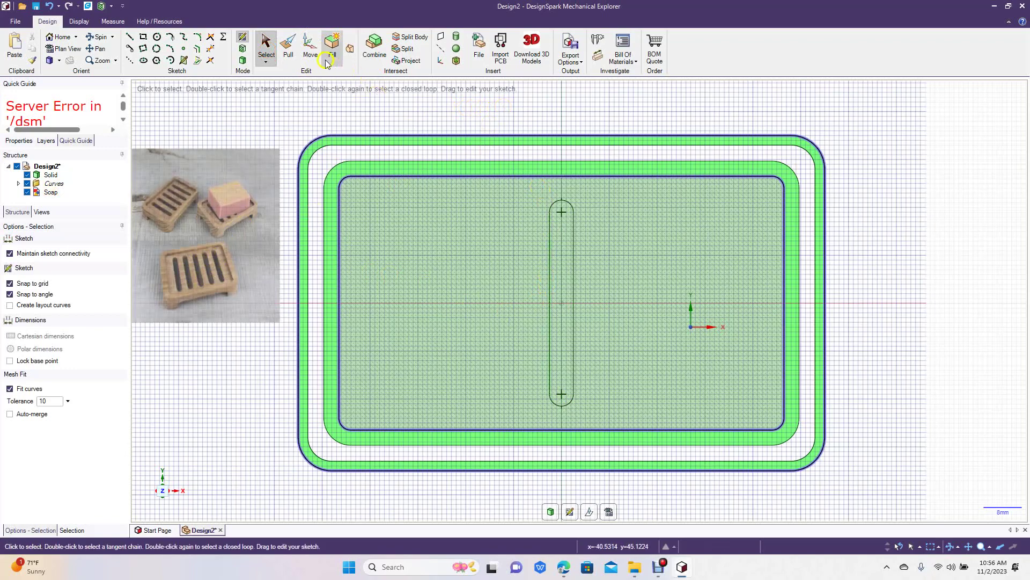
drag(533, 116, 594, 415)
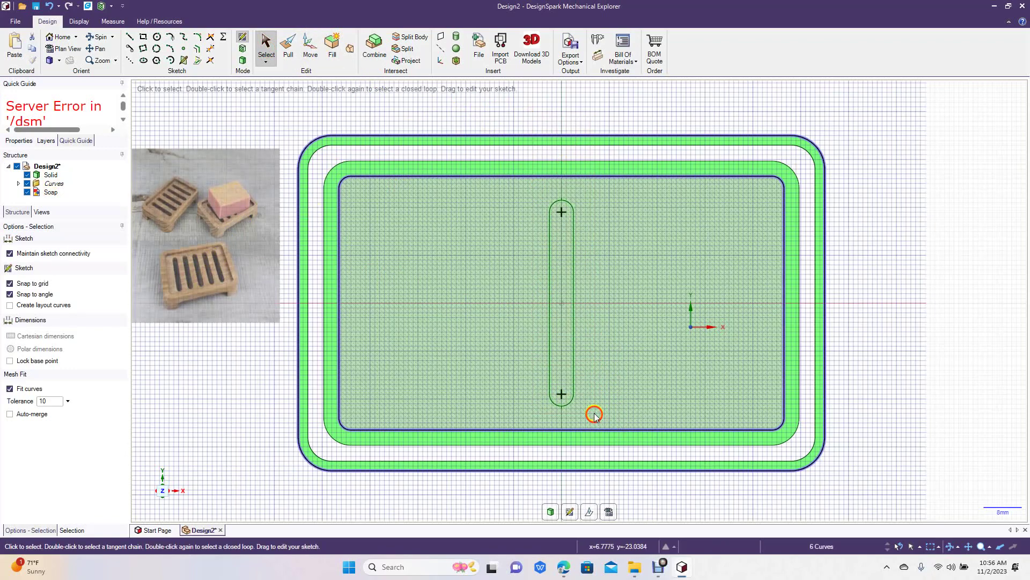
click(242, 60)
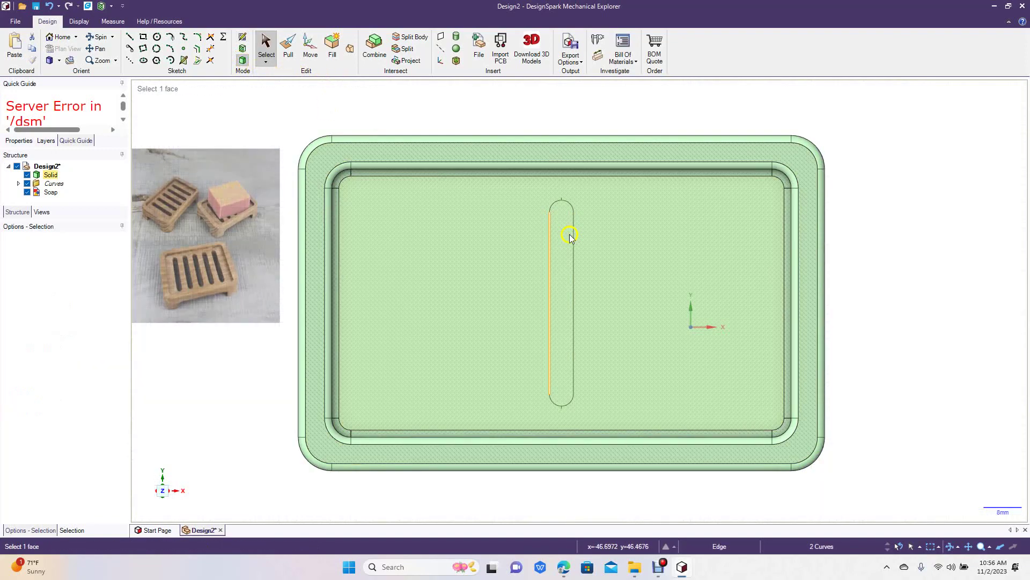
Step: Create a linear pattern of the centre slot face toward the dish's left end, with a pattern length of 39 mm
click(555, 249)
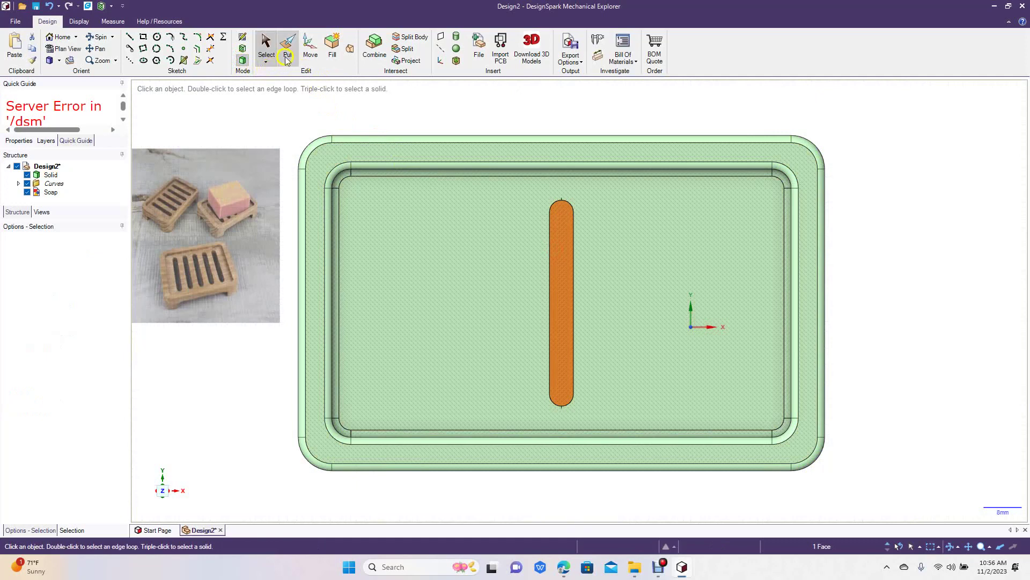
click(309, 47)
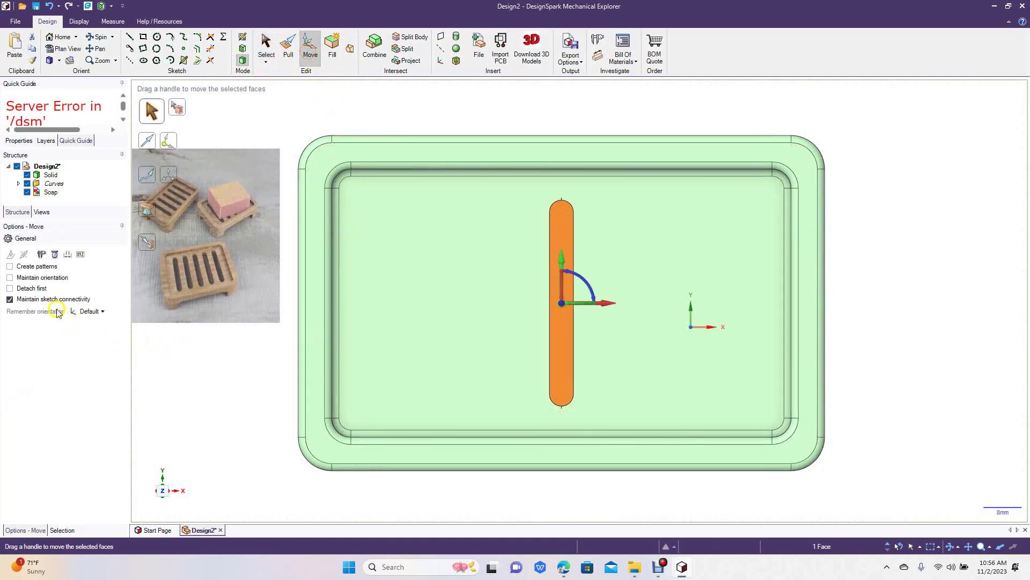
click(20, 268)
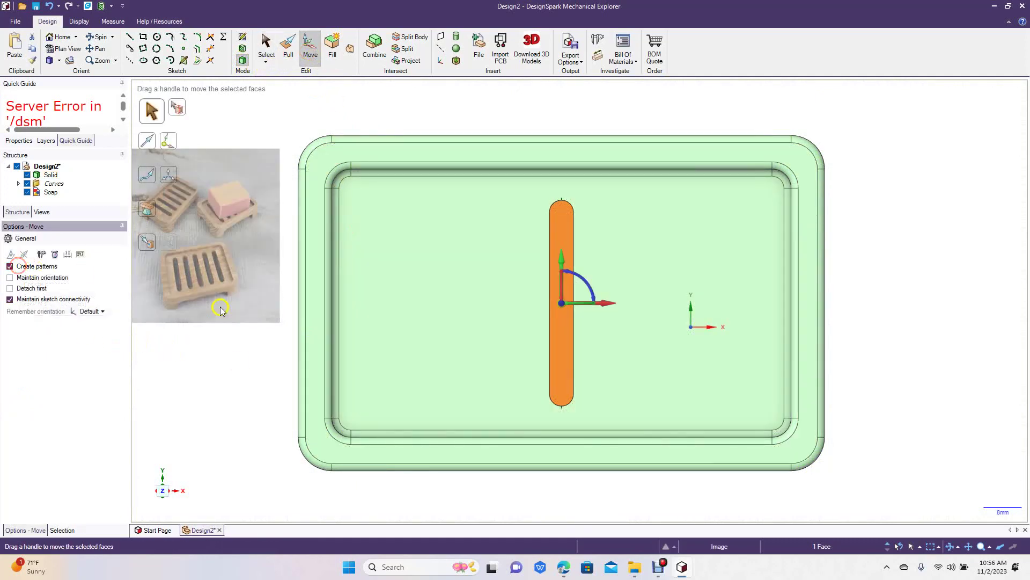
ctrl+drag(620, 314, 423, 321)
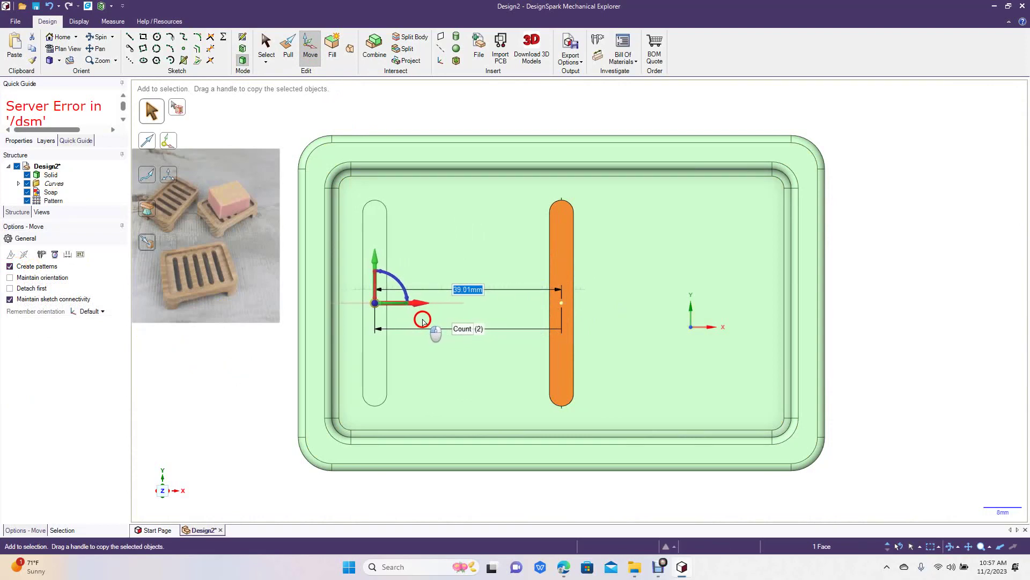
ctrl+drag(423, 321, 423, 322)
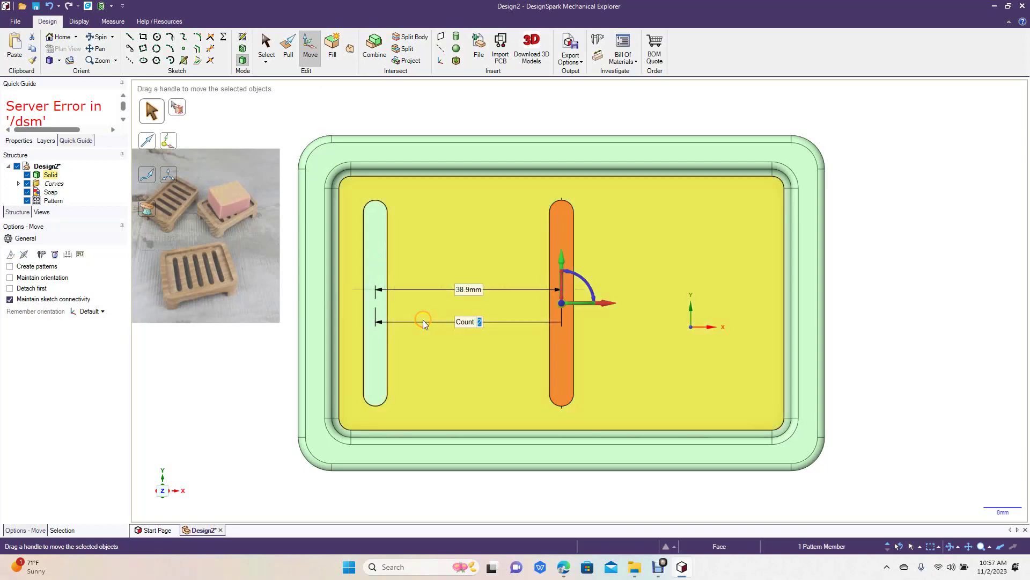
key(Tab)
text(39)
key(Return)
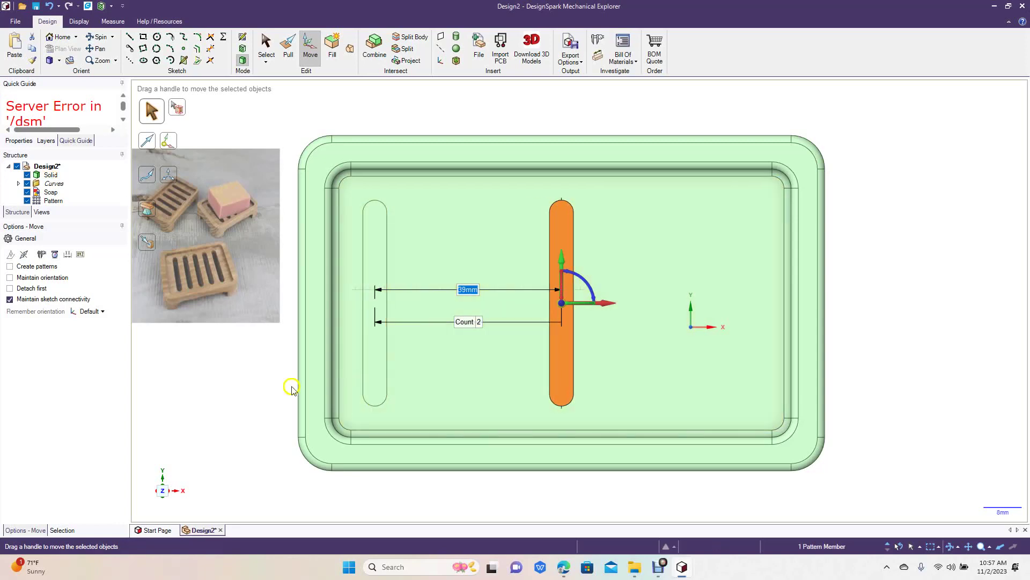
Step: Set the count of the 39 mm slot pattern to 3, and raise it to 4
click(261, 386)
click(559, 278)
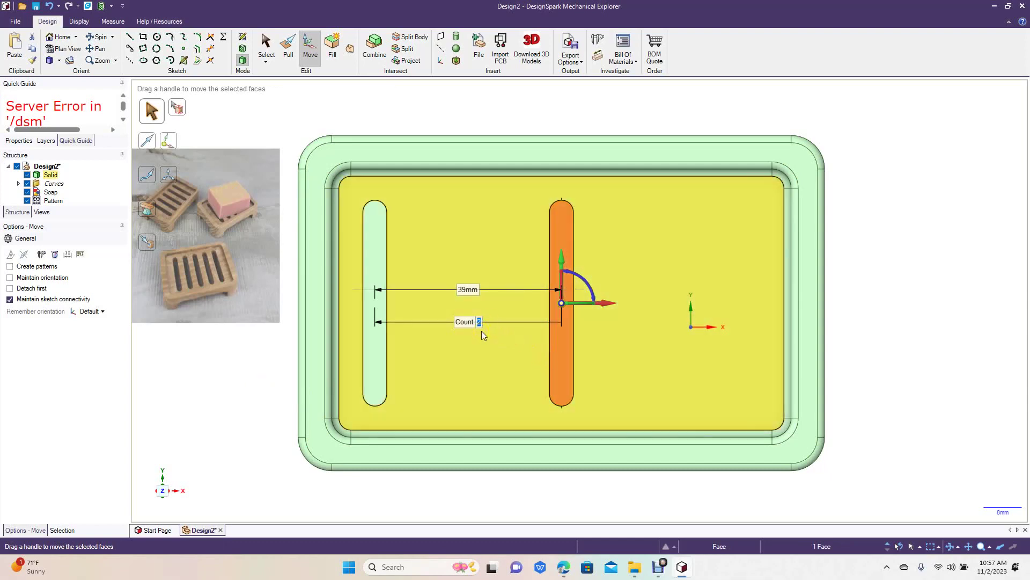
text(3)
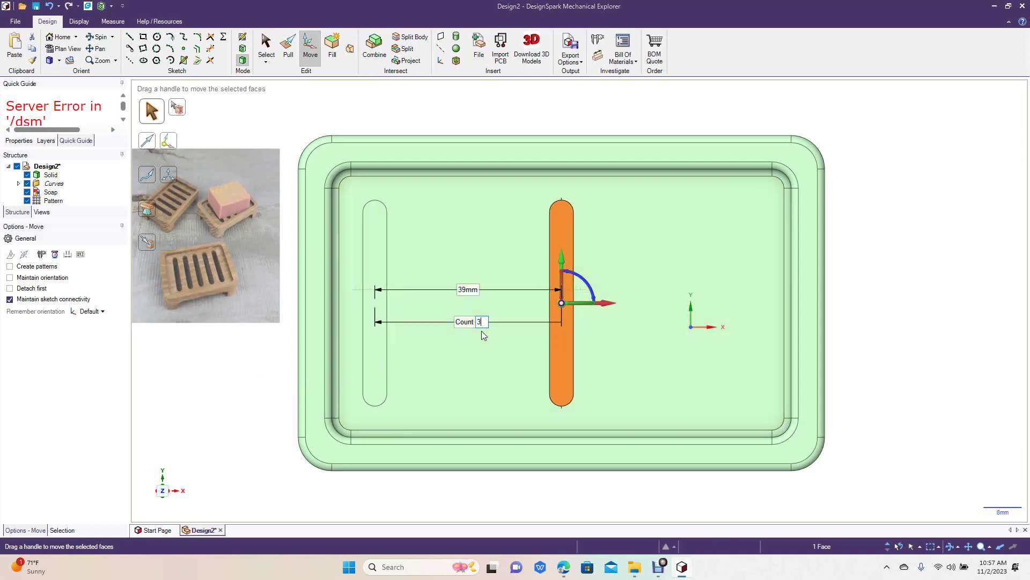
click(259, 405)
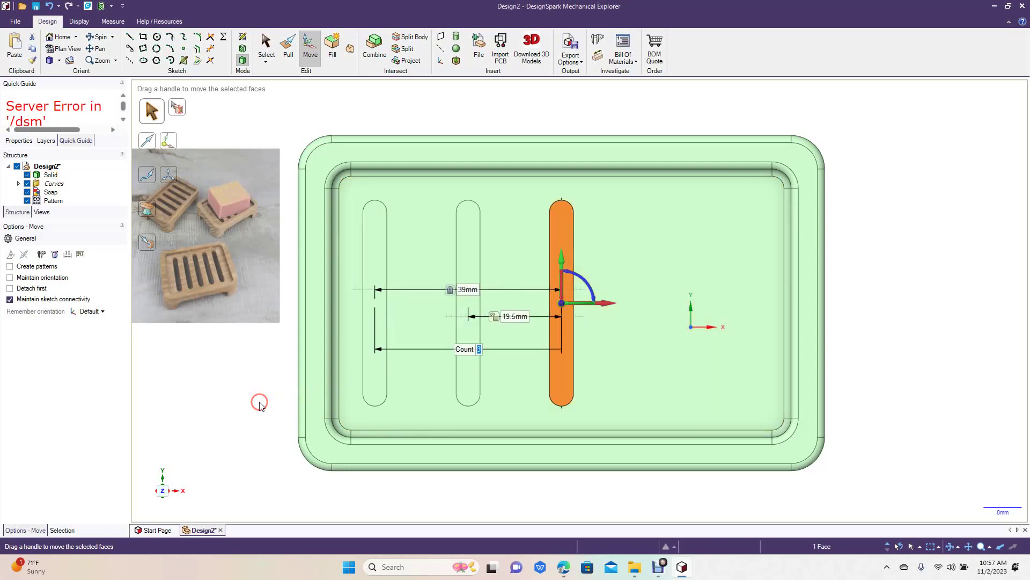
text(4)
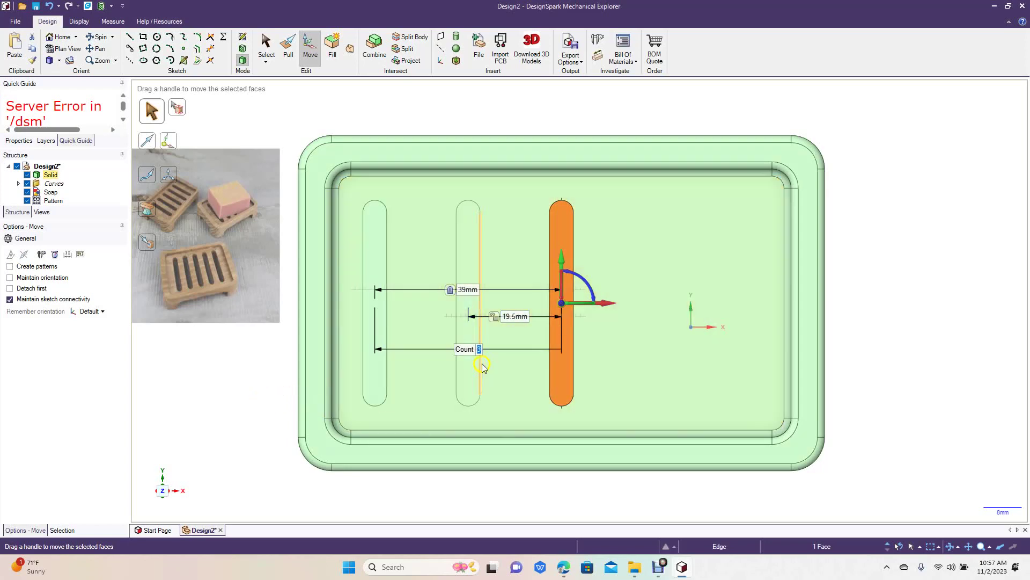
click(270, 399)
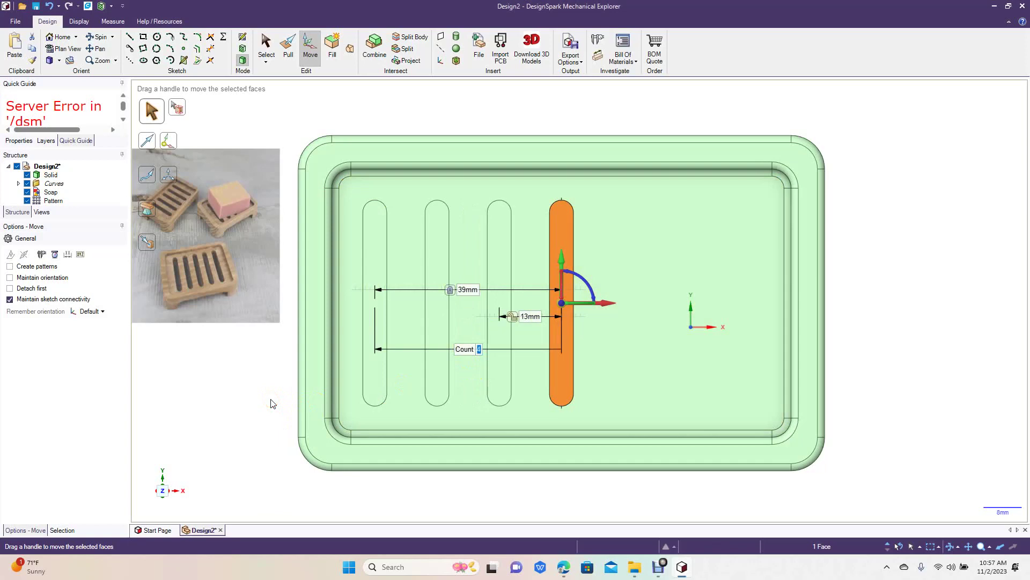
Step: Unpattern the centre slot member to release it from the left-hand slot pattern
click(568, 337)
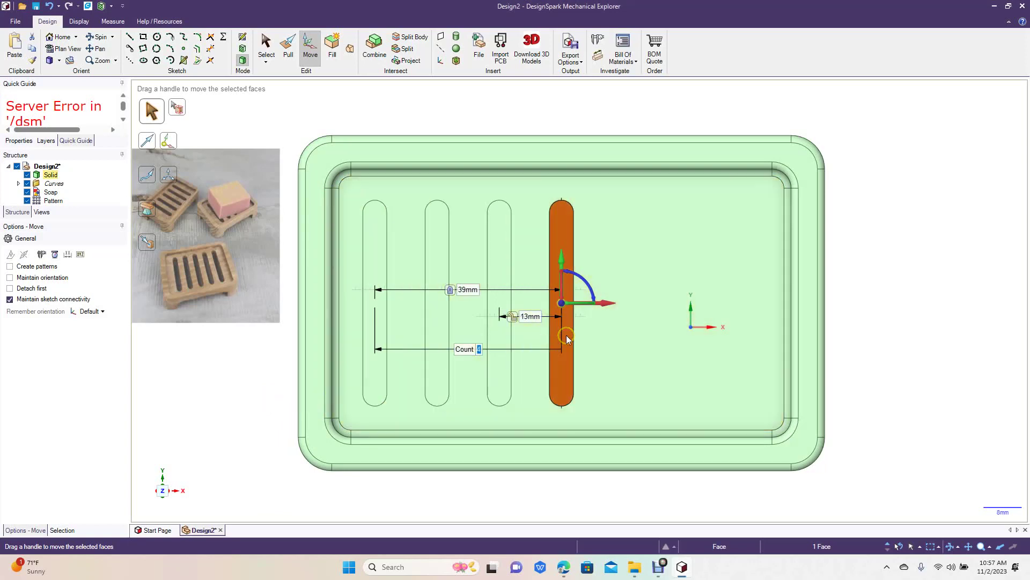
click(591, 336)
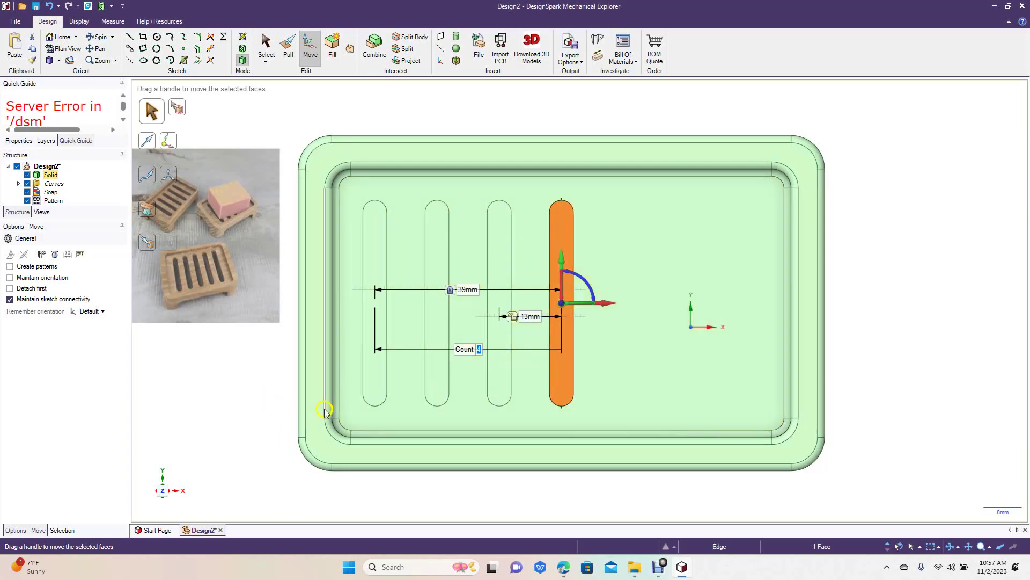
click(245, 406)
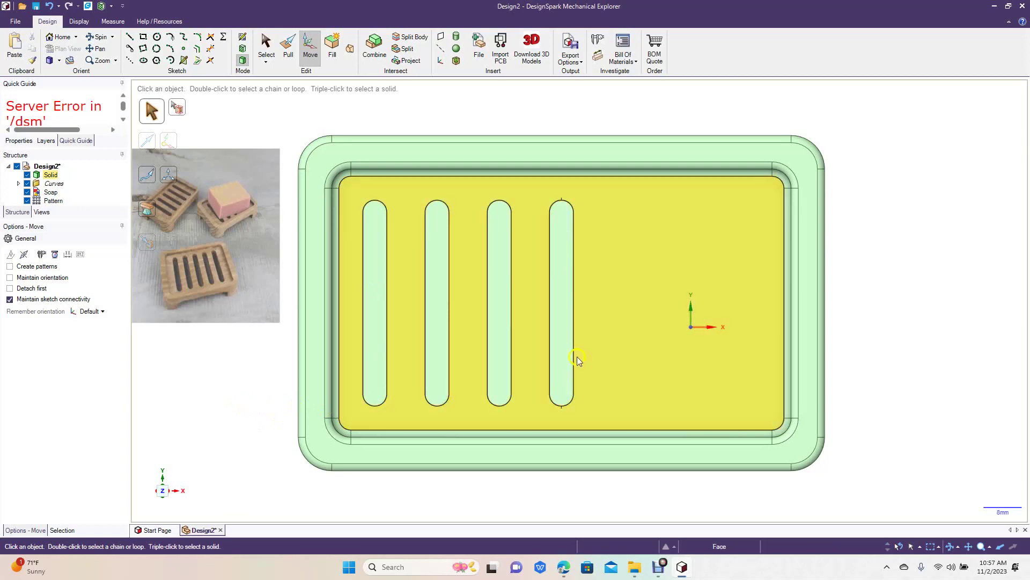
click(565, 343)
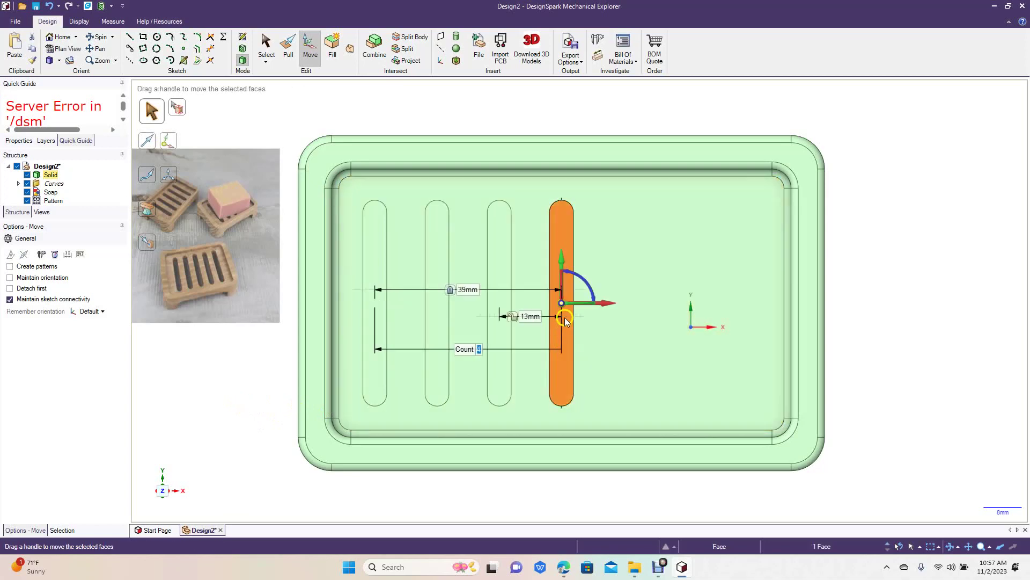
right_click(569, 333)
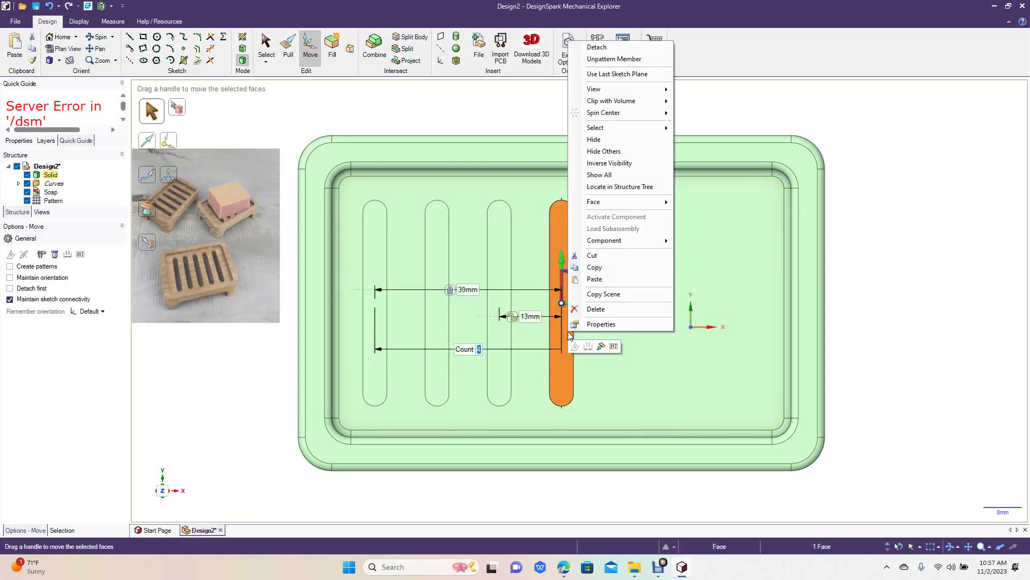
mouse_move(620, 133)
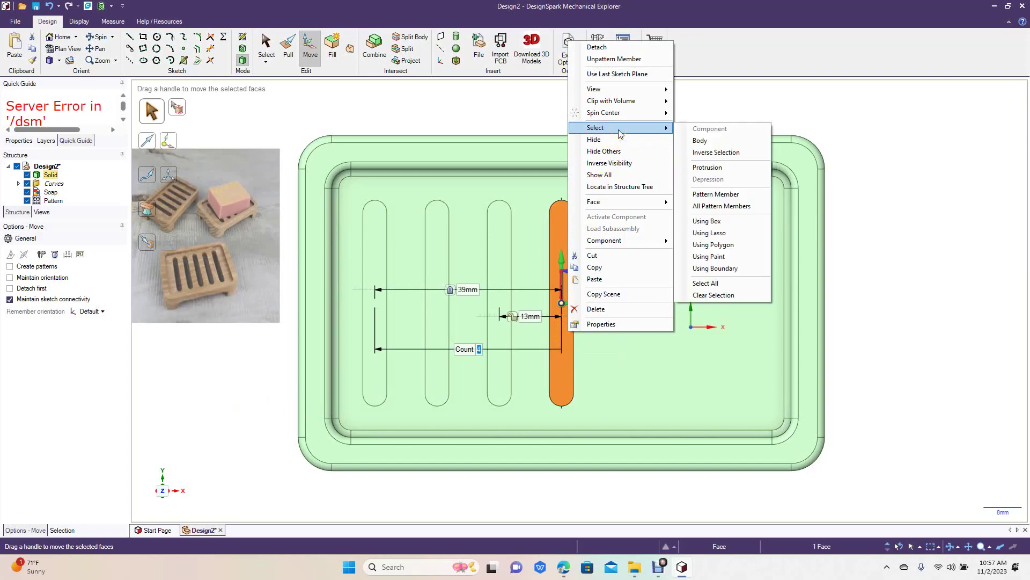
click(617, 59)
click(281, 395)
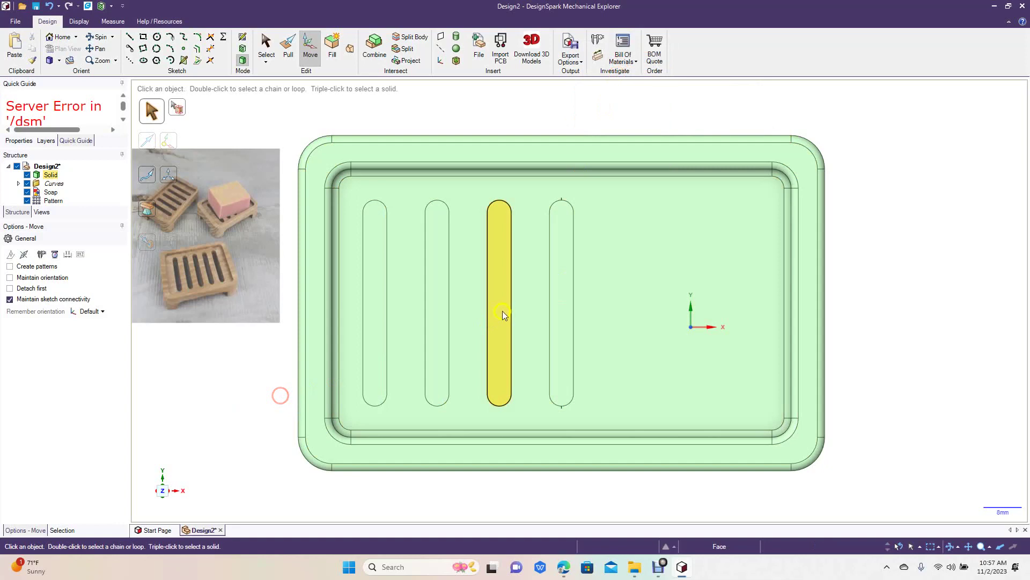
Step: Try copying the centre slot face 38 mm toward the dish's right end, and undo the copy
click(561, 322)
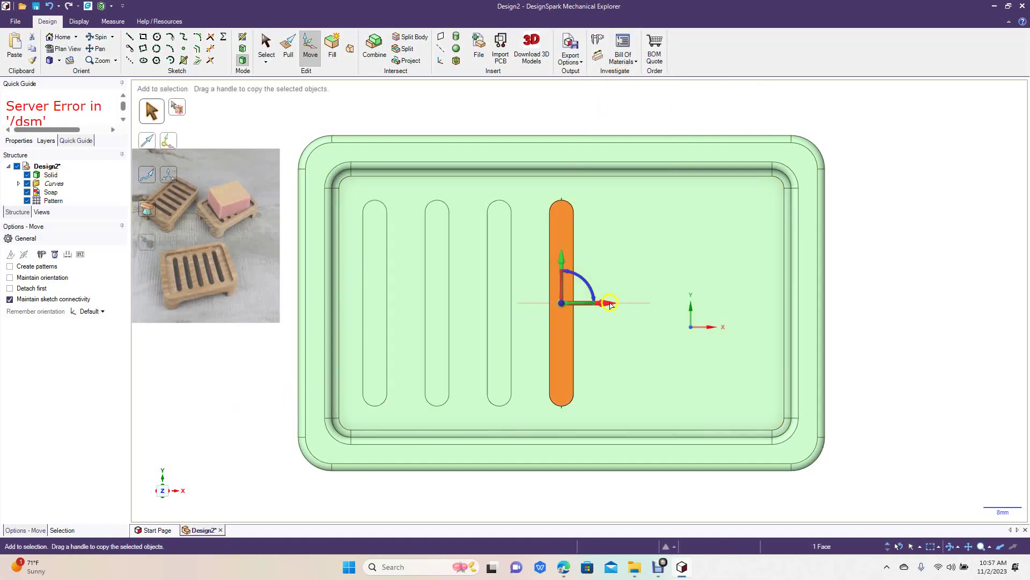
ctrl+drag(610, 303, 803, 317)
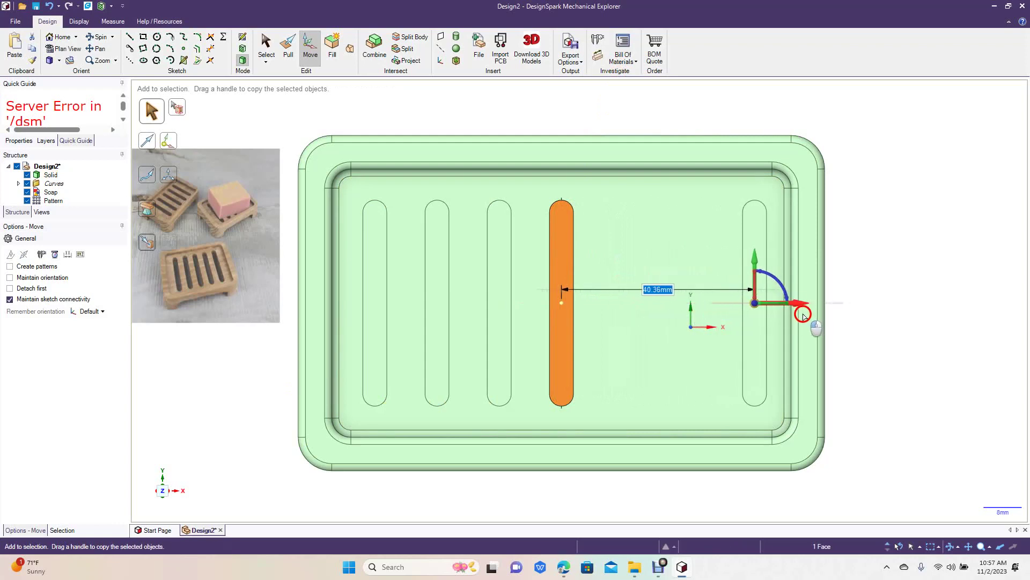
text(38)
key(Return)
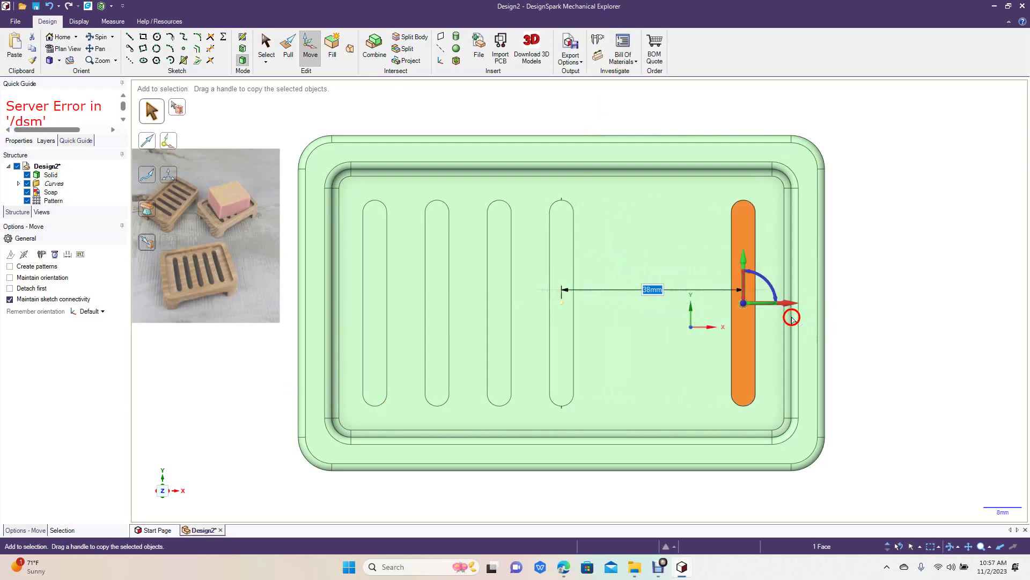
drag(838, 351, 859, 359)
click(738, 325)
key(ctrl+z)
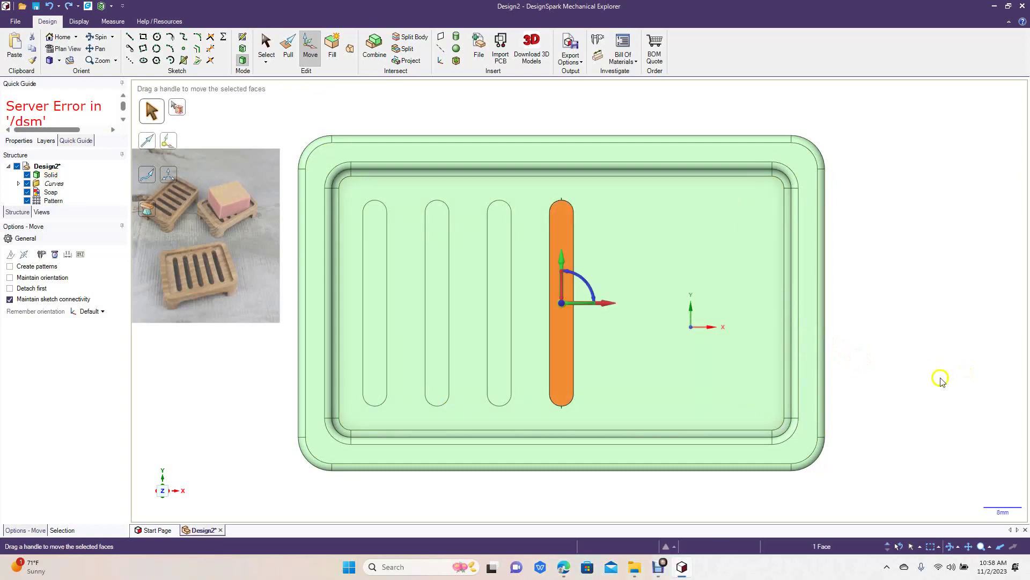
Step: Try copying the centre slot face 39 mm toward the dish's right end, and undo the copies
ctrl+drag(604, 304, 792, 304)
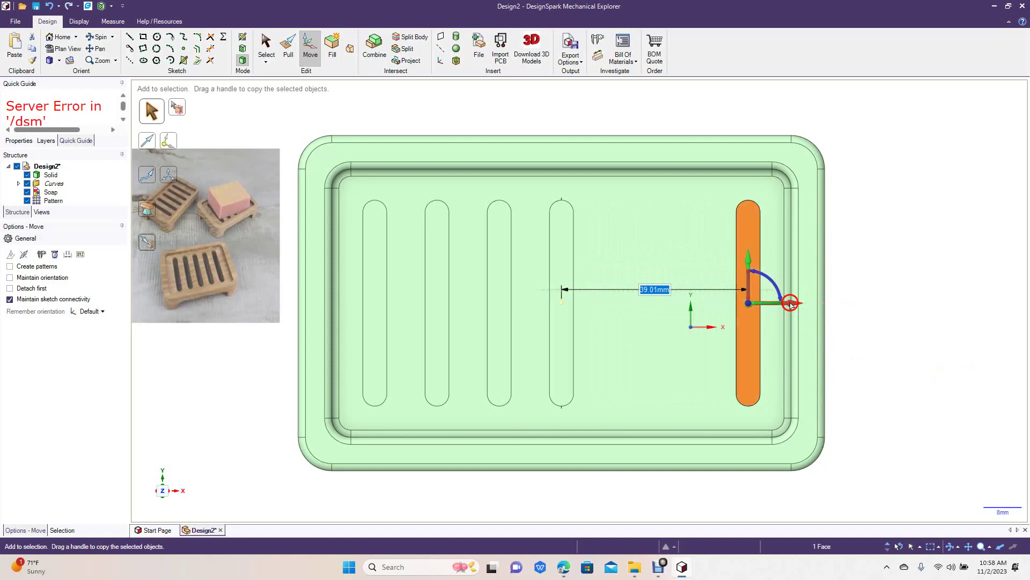
text(39)
key(Return)
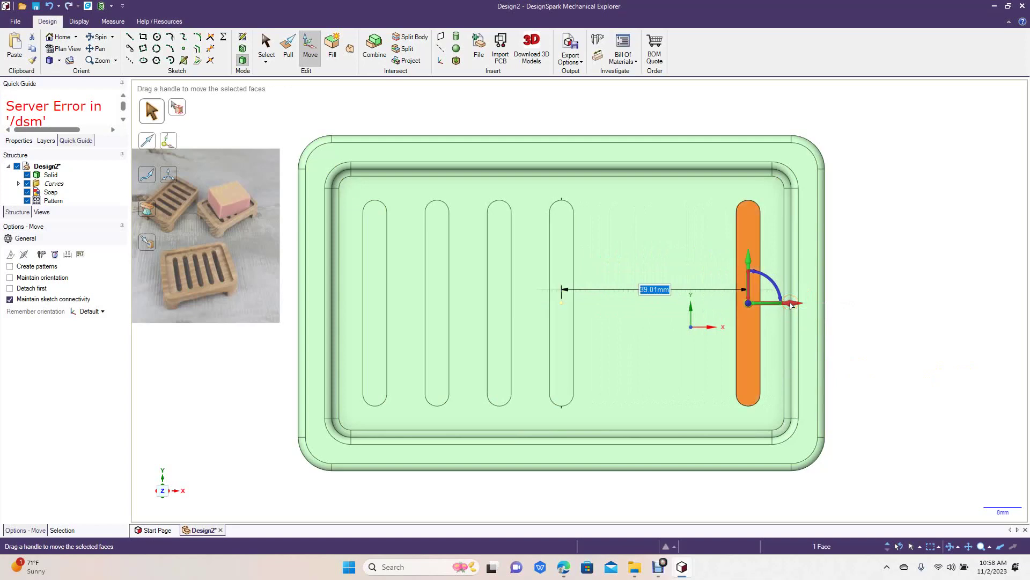
click(864, 307)
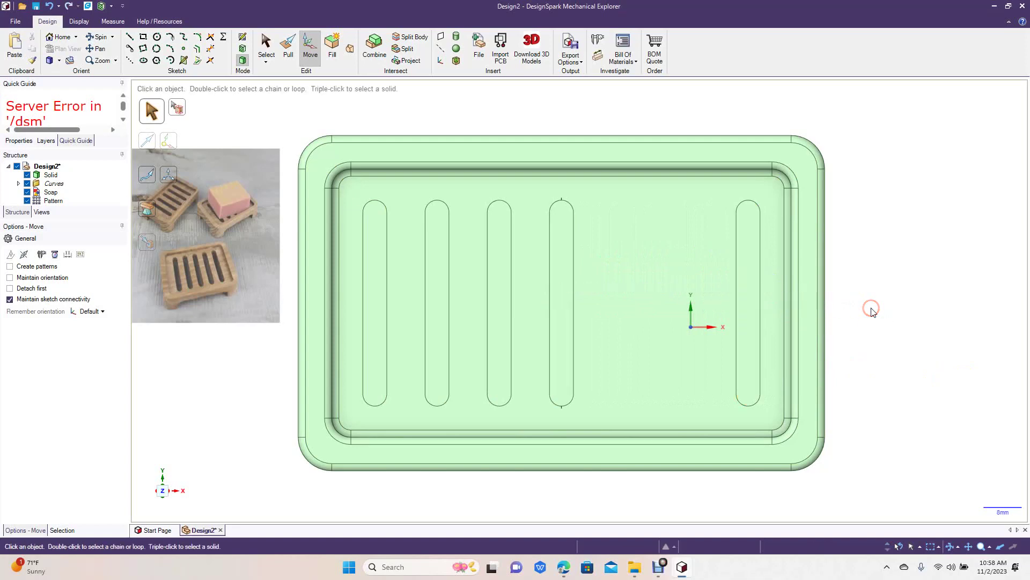
key(ctrl+z)
key(ctrl+z)
key(ctrl+z)
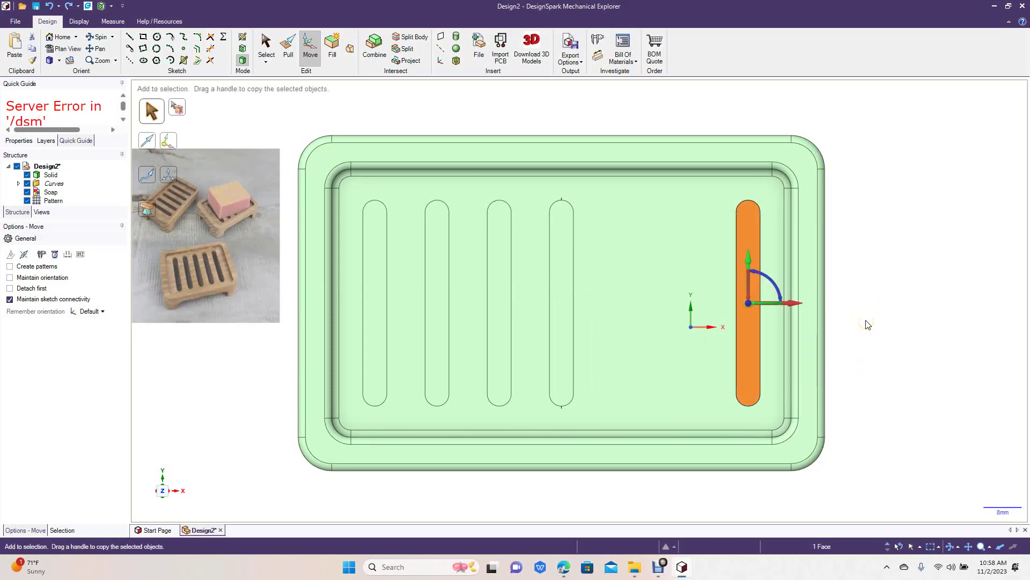
drag(608, 308, 794, 287)
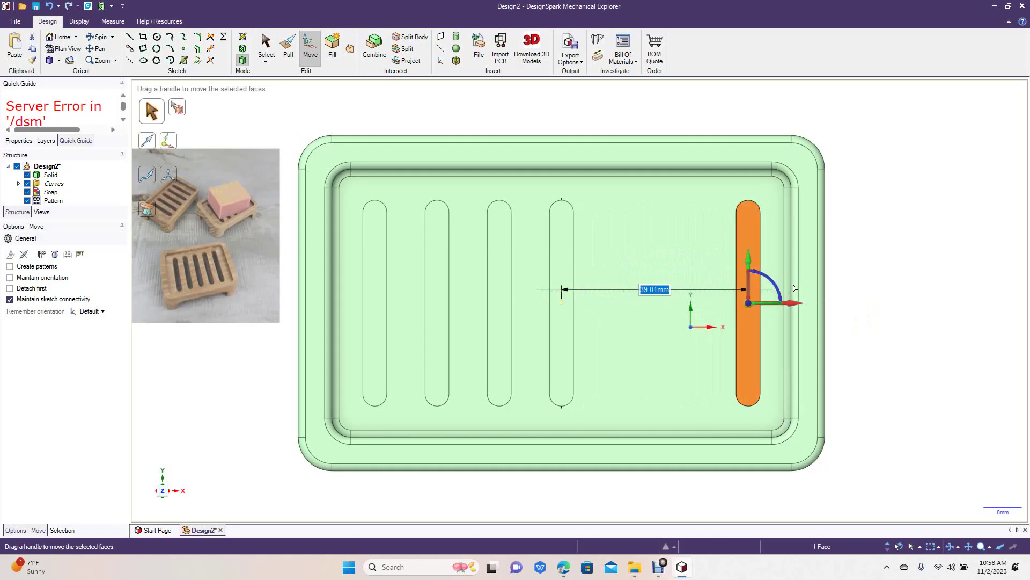
key(ctrl+z)
click(929, 315)
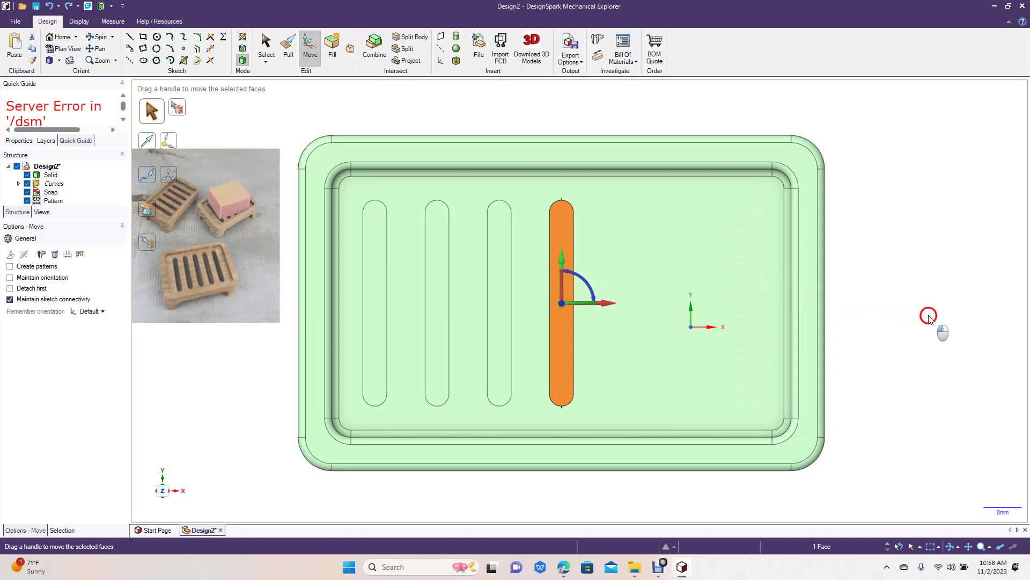
Step: Pattern the centre slot face 39 mm toward the dish's right end with a count of 4
click(561, 332)
click(10, 266)
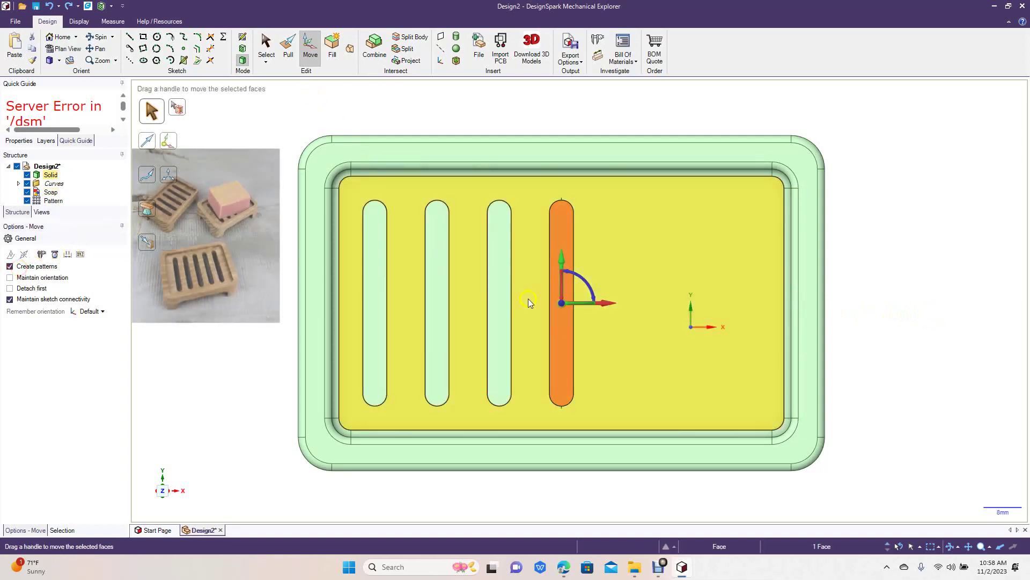
drag(609, 306, 798, 301)
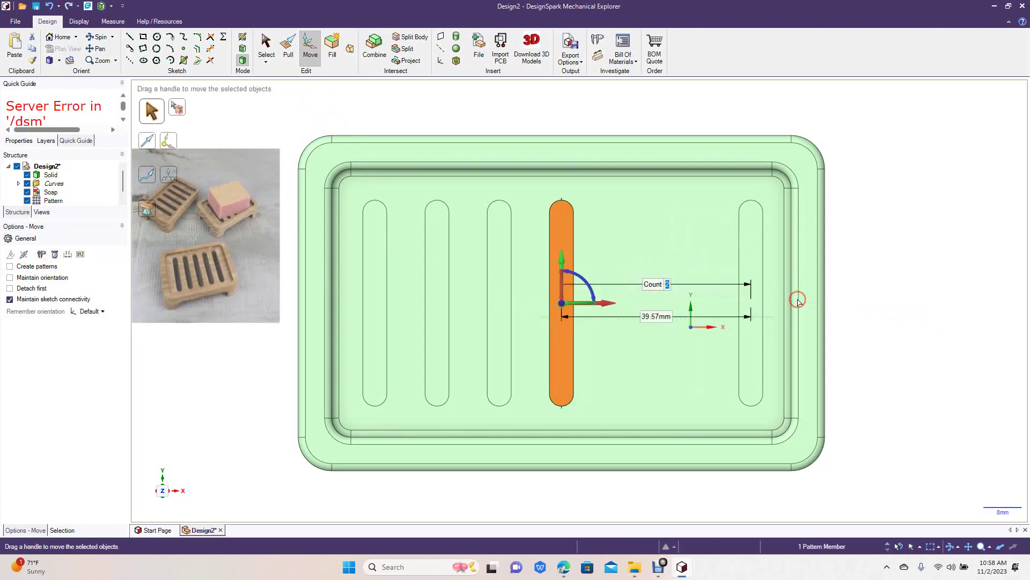
key(Tab)
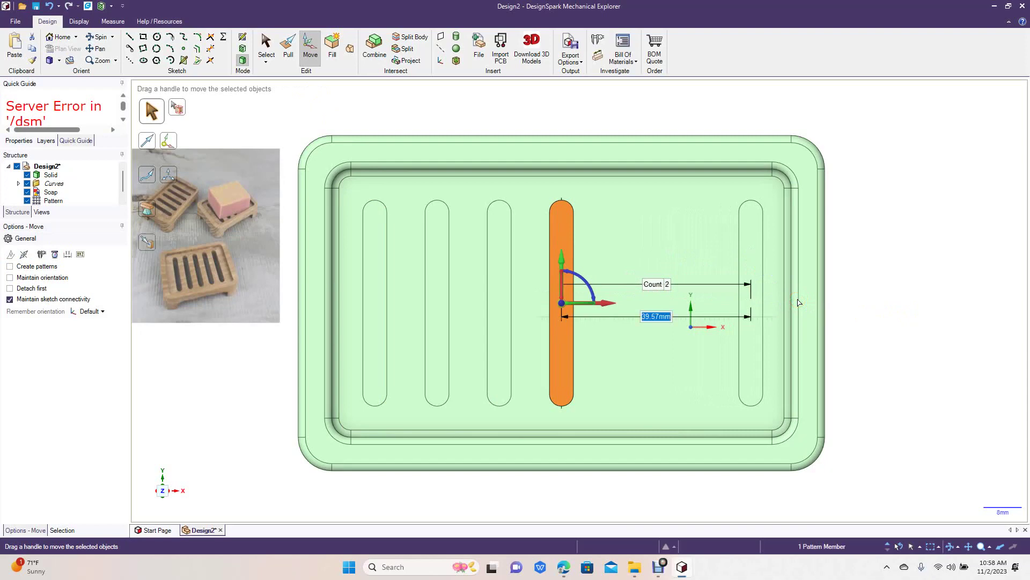
text(39)
key(Tab)
text(4)
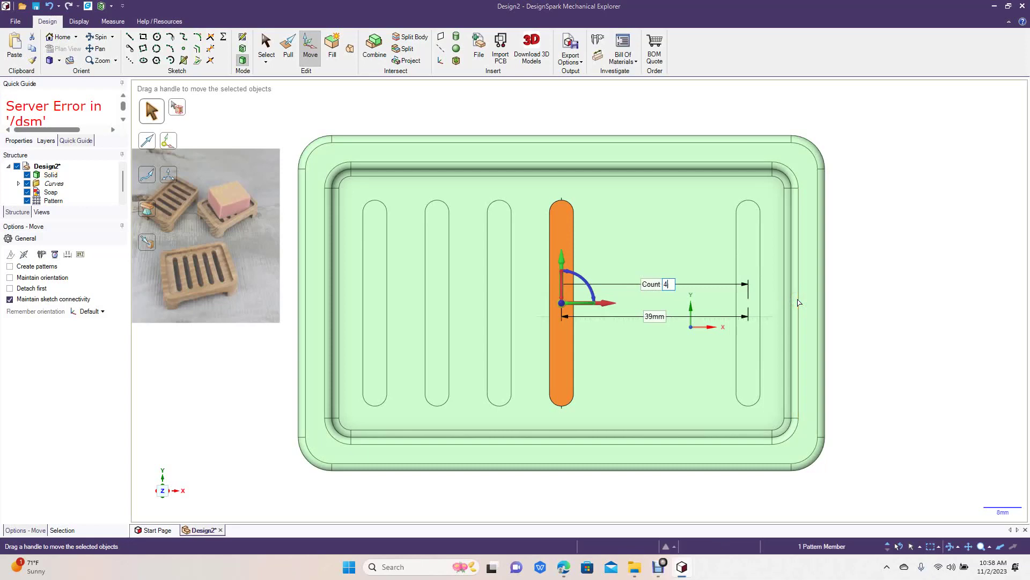
key(Return)
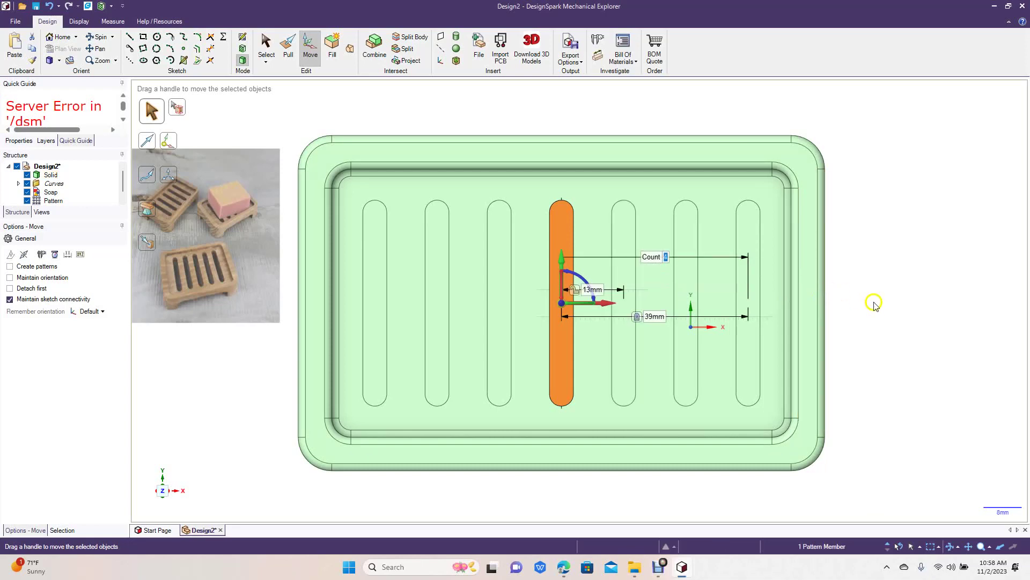
click(916, 321)
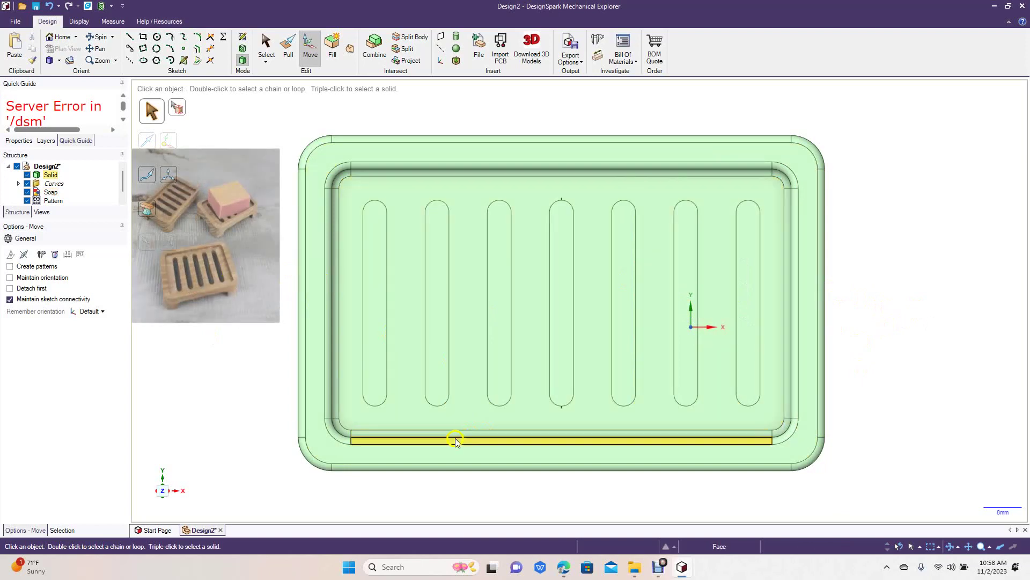
Step: Delete the soap dish reference image from the design
click(235, 266)
key(Delete)
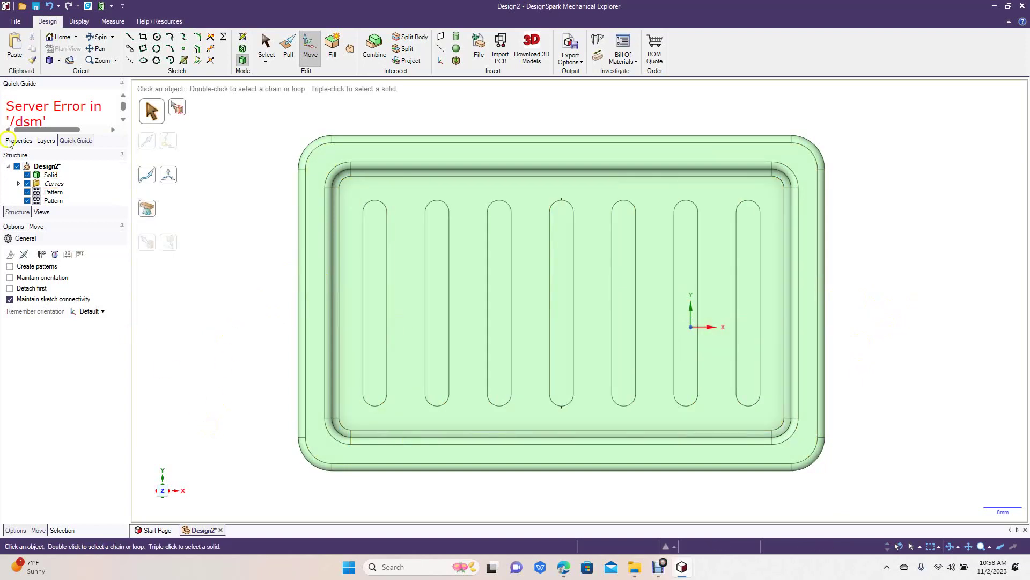
Step: Pull all seven slot faces downward with the Cut option to cut the drainage slots through the dish floor
click(92, 38)
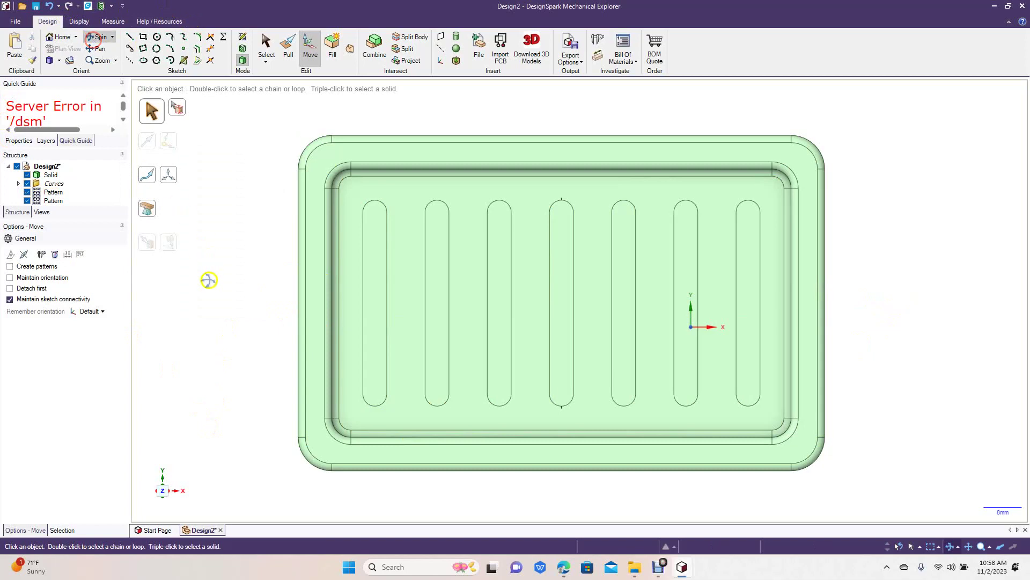
drag(206, 269, 198, 188)
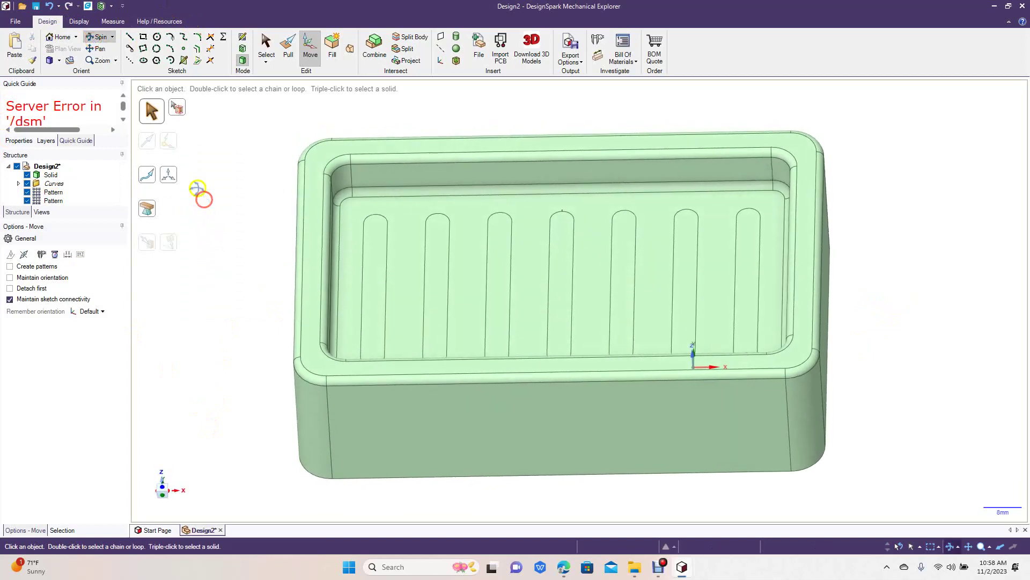
click(289, 51)
click(378, 279)
ctrl+click(432, 304)
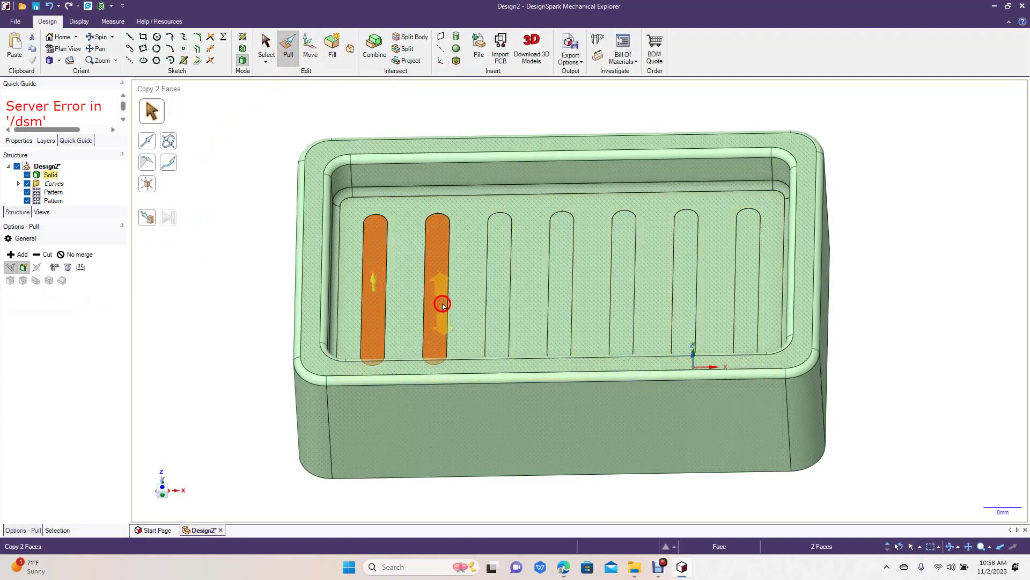
ctrl+click(503, 300)
ctrl+click(557, 296)
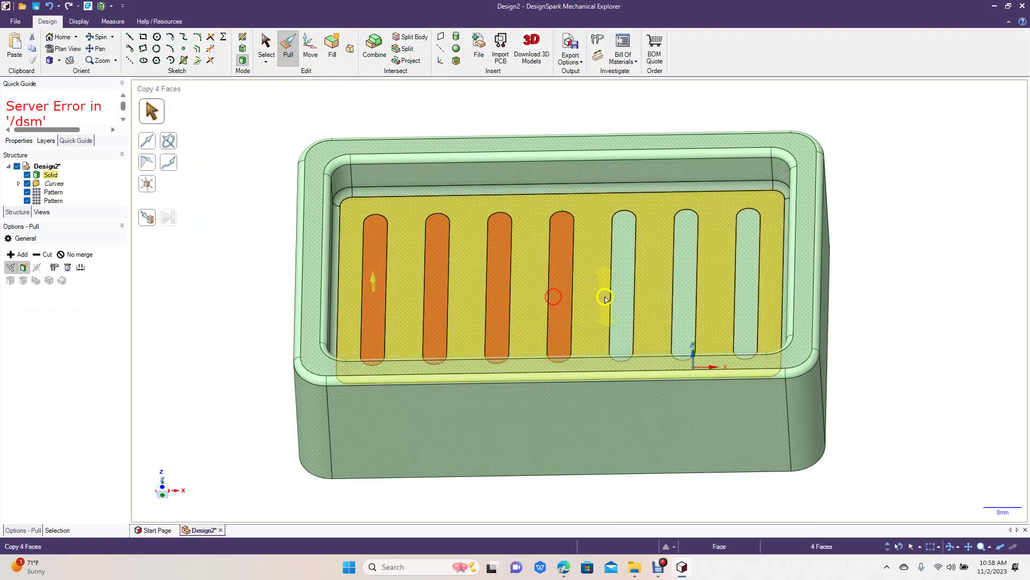
ctrl+click(618, 299)
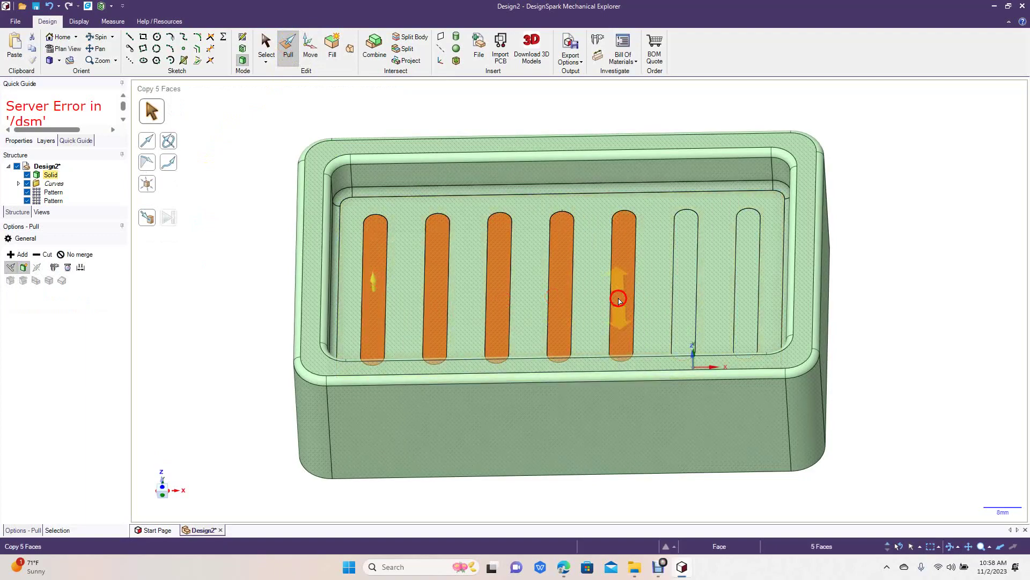
ctrl+click(685, 304)
ctrl+click(750, 314)
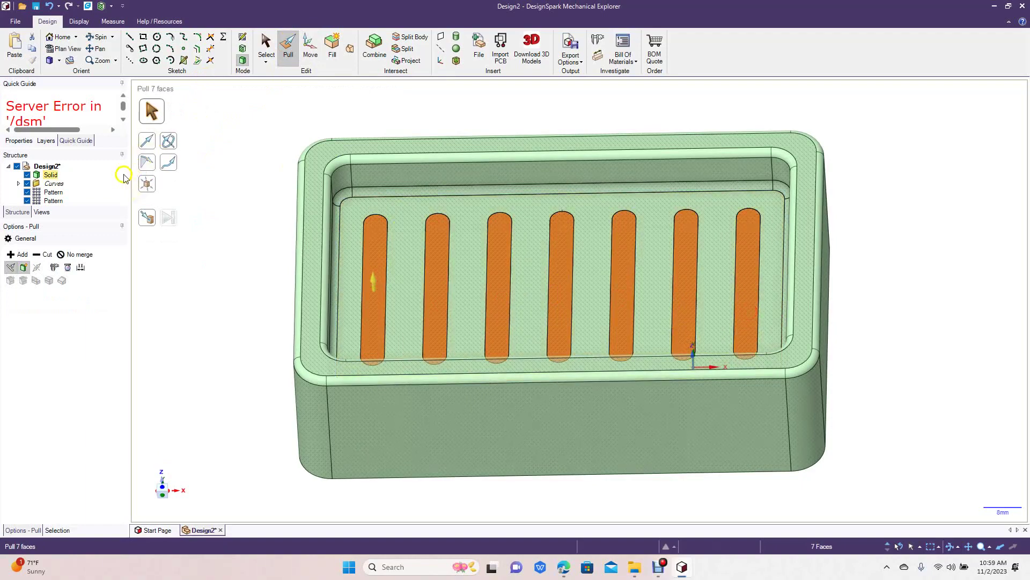
click(46, 256)
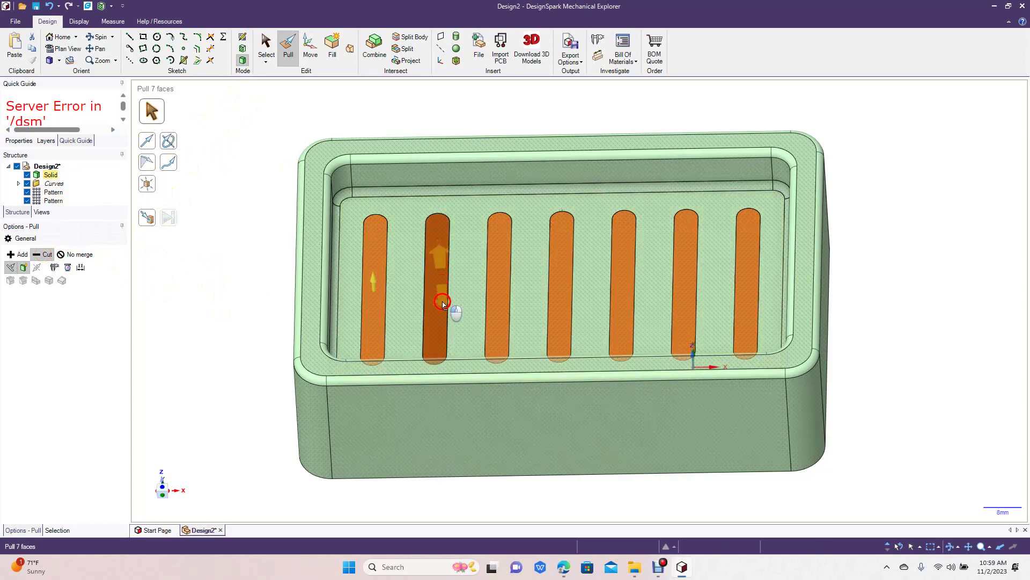
drag(443, 299, 444, 311)
click(237, 269)
Step: Round the edge loop on the underside where the outer wall meets the rim with a 0.8 mm radius
click(98, 36)
drag(207, 259, 226, 35)
drag(252, 276, 260, 257)
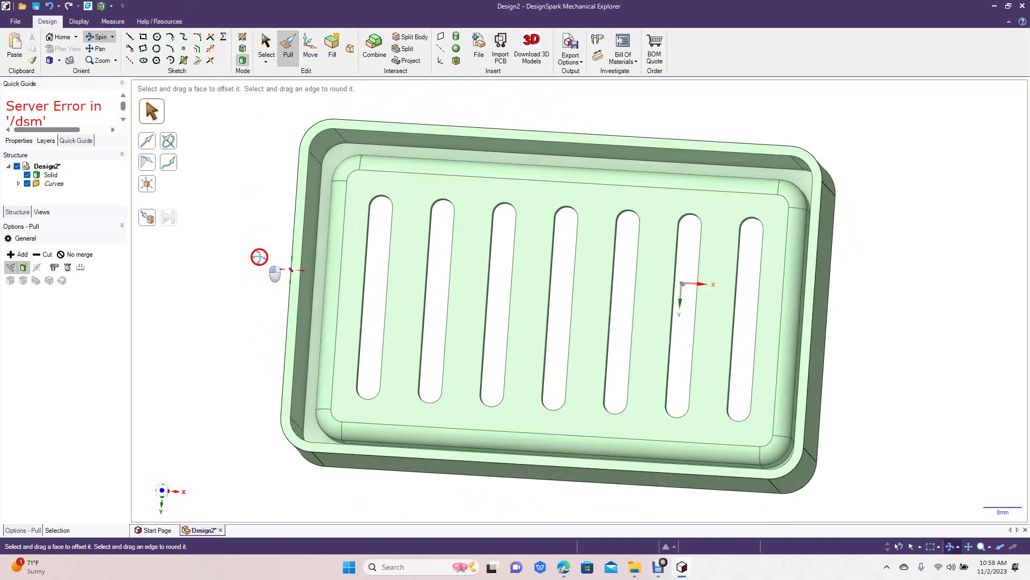
double_click(322, 179)
drag(322, 178, 329, 184)
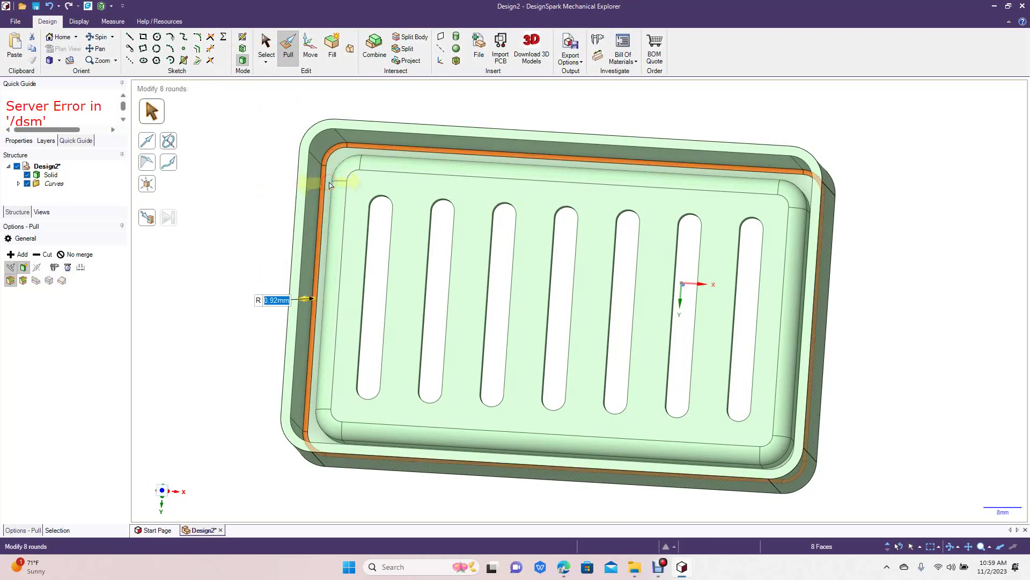
text(0)
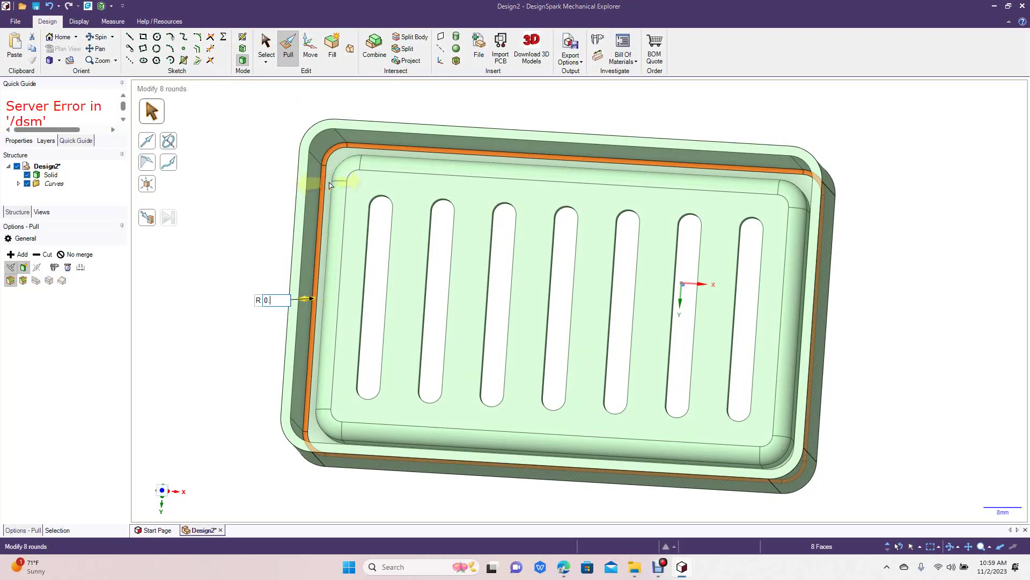
text(.8)
key(Return)
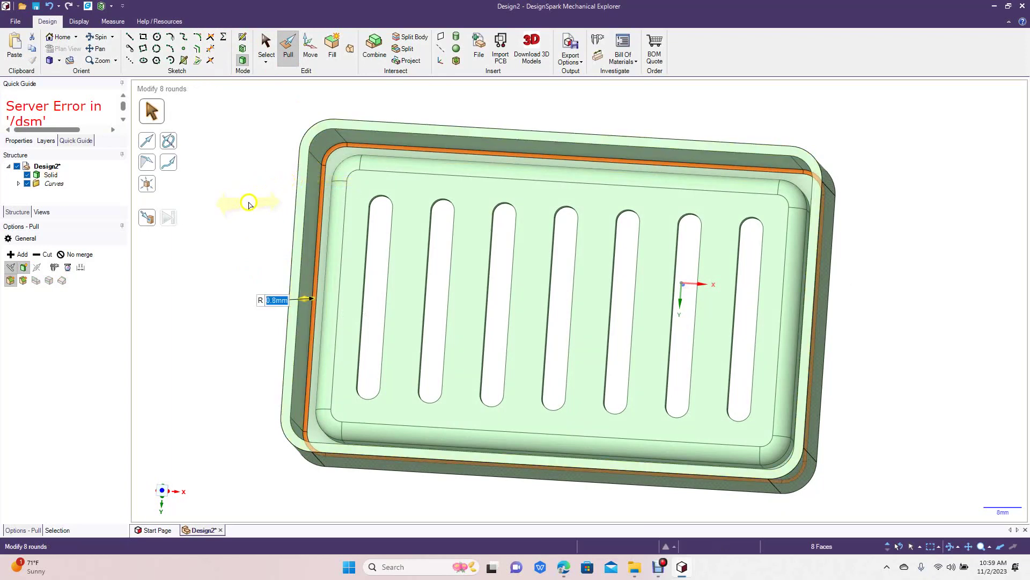
click(247, 204)
Step: Round the underside edge loop where the recessed tray's wall meets the rim with a 0.8 mm radius
click(101, 38)
mouse_move(185, 199)
mouse_down()
mouse_move(195, 212)
mouse_move(210, 202)
mouse_up()
click(283, 52)
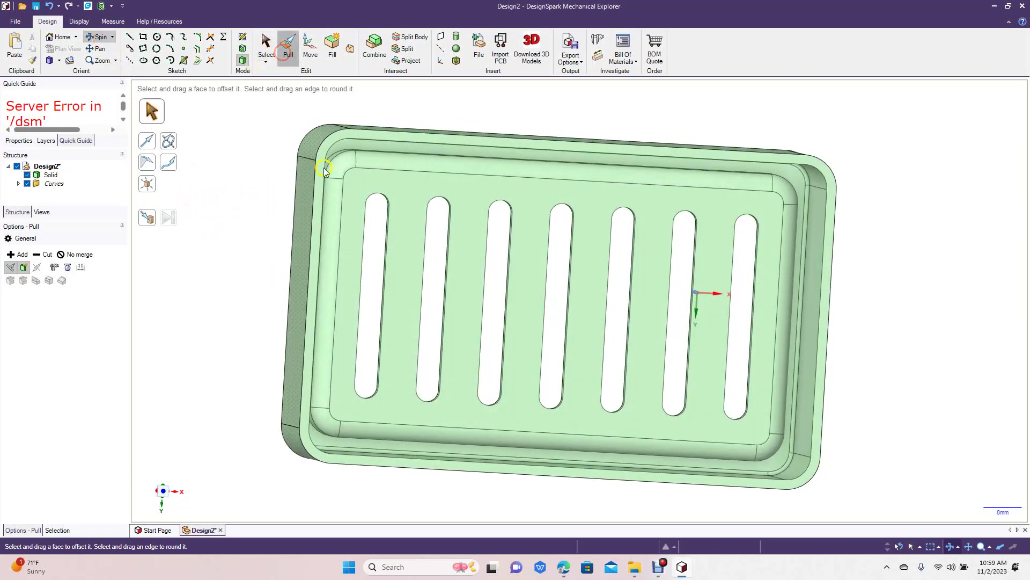
click(330, 161)
click(330, 162)
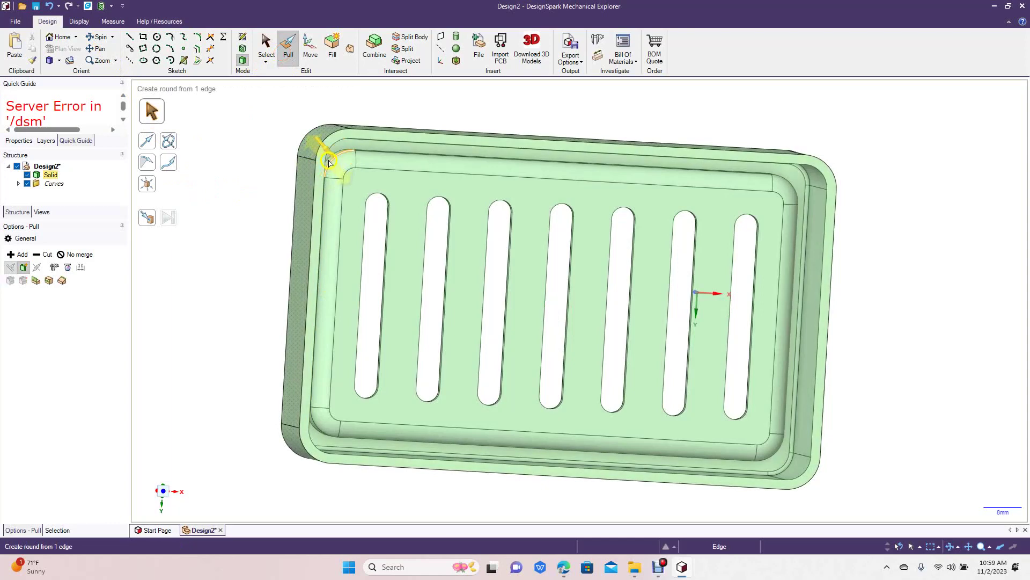
double_click(329, 162)
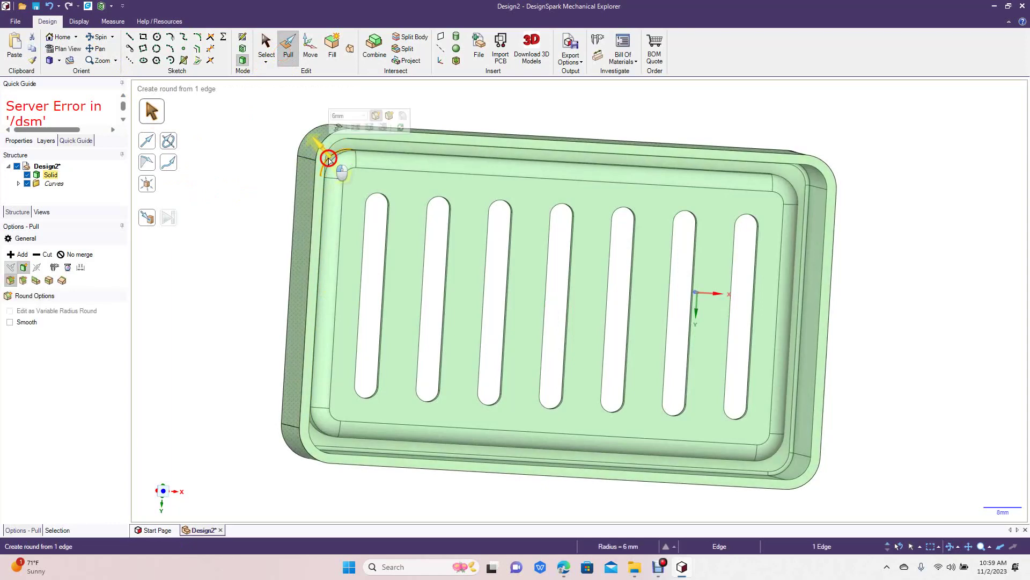
key(space)
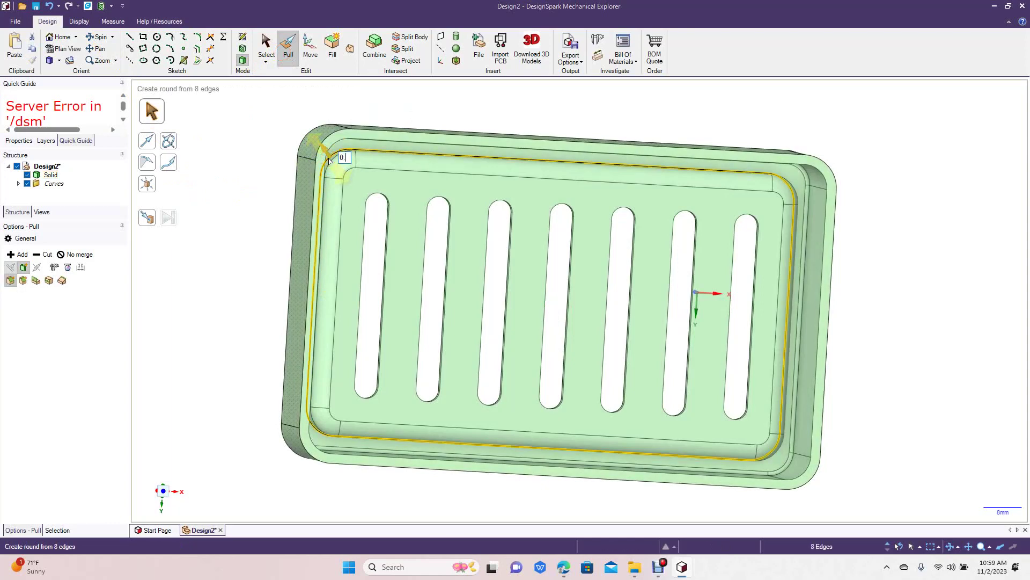
text(.8)
key(Return)
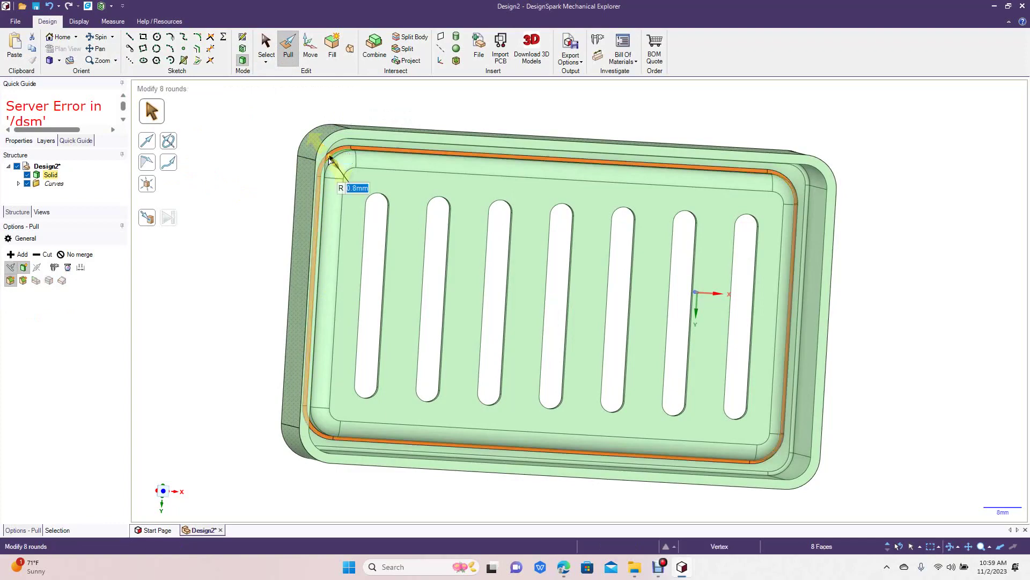
click(268, 165)
Step: Examine the slotted dish from above and from its front side
click(95, 38)
drag(214, 202, 215, 401)
key(z)
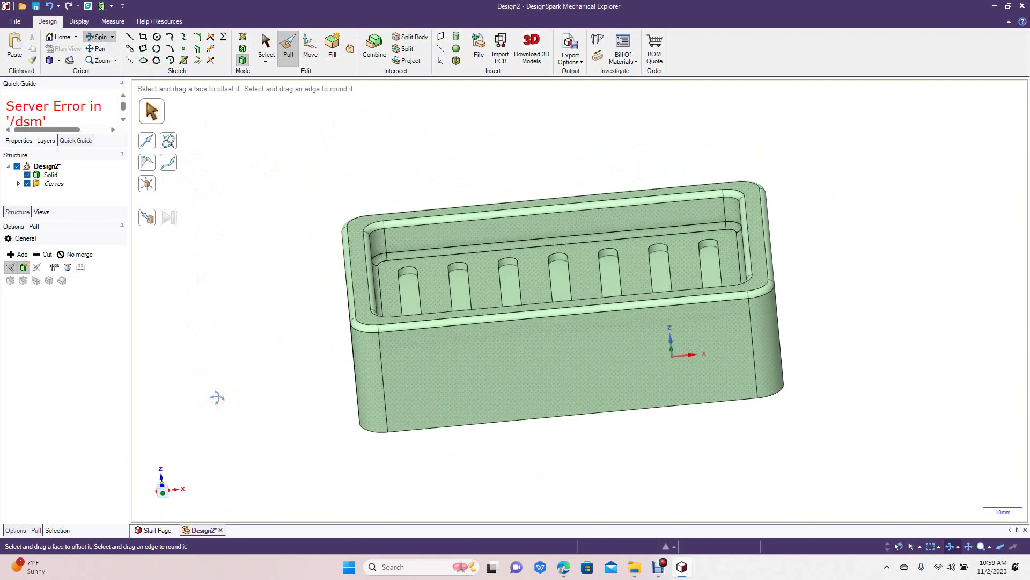
click(101, 37)
mouse_move(288, 162)
mouse_down()
mouse_move(375, 168)
mouse_move(246, 145)
mouse_move(352, 191)
mouse_move(191, 168)
mouse_move(296, 142)
mouse_move(326, 185)
mouse_move(292, 129)
mouse_move(265, 120)
mouse_move(248, 131)
mouse_move(295, 164)
mouse_up()
click(569, 289)
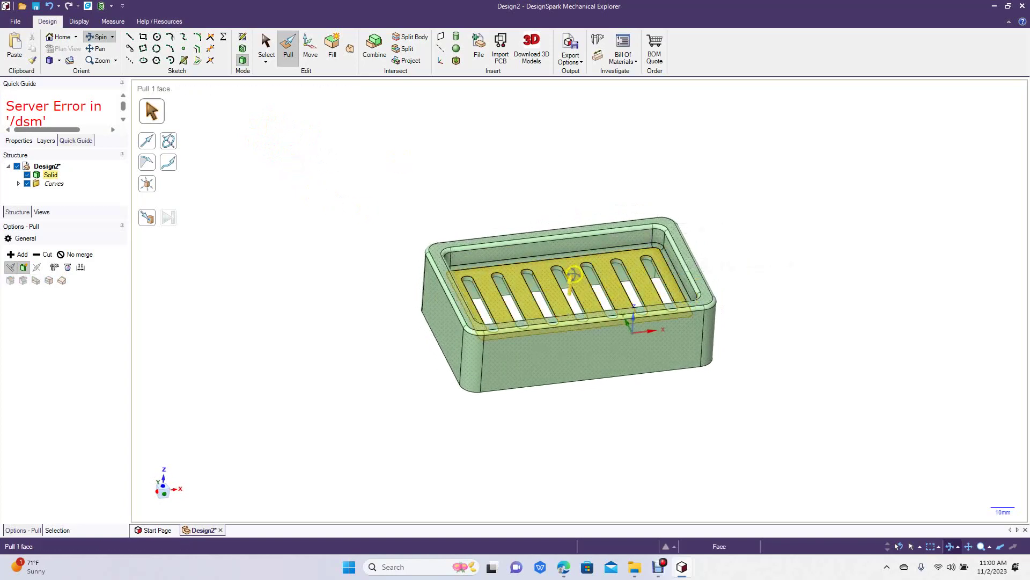
click(651, 350)
click(688, 403)
middle_drag(689, 404, 676, 399)
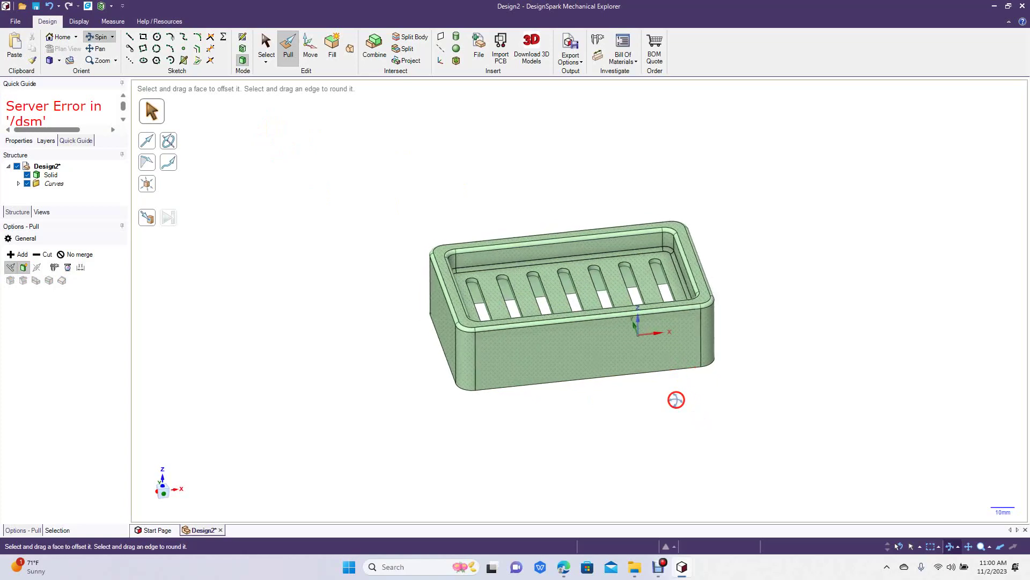
scroll(675, 400, up, 3)
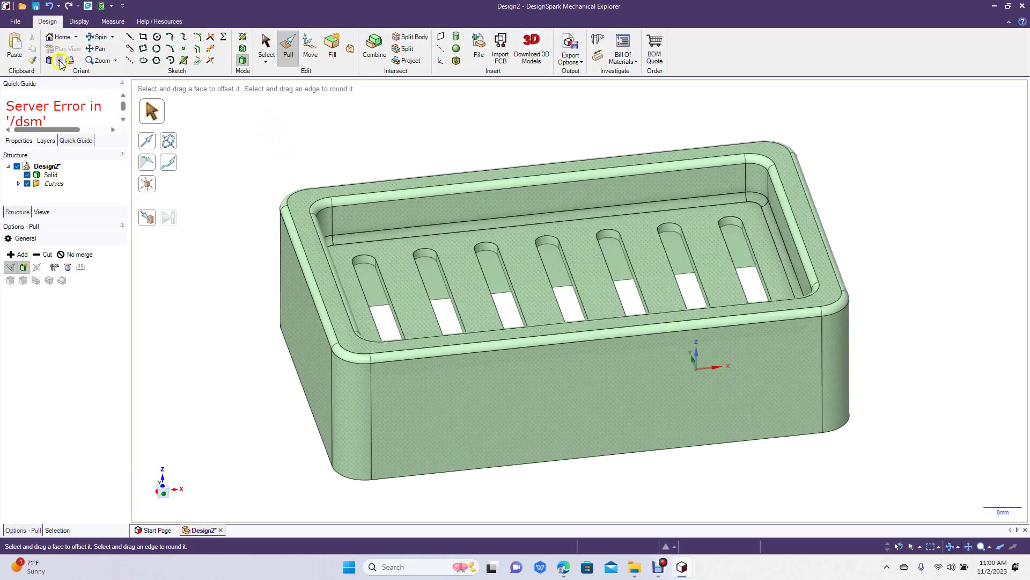
Step: In an isometric view, round the upper edge loop of the leftmost drainage slot with a 0.4 mm radius
click(60, 60)
click(68, 86)
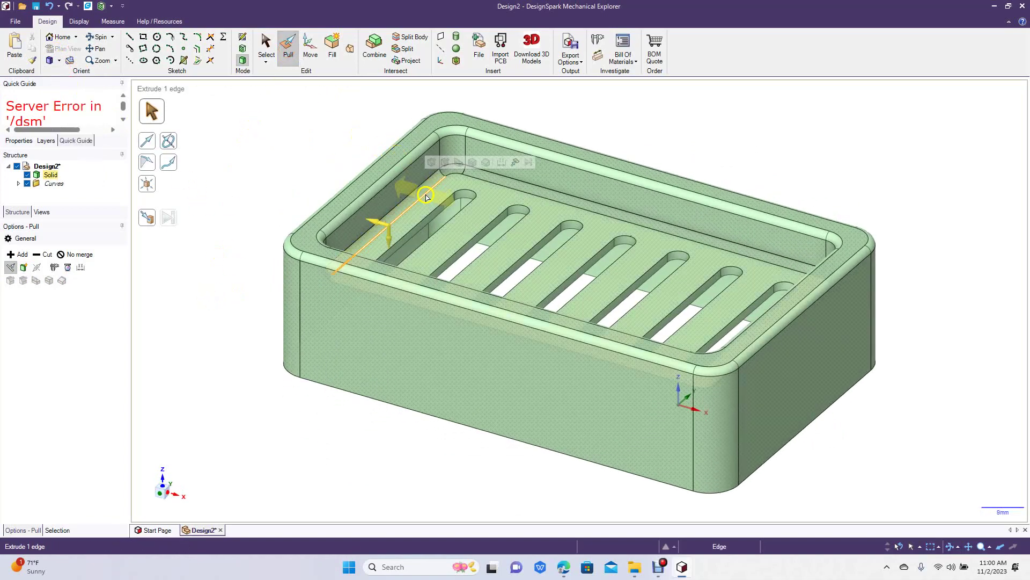
click(435, 209)
double_click(434, 211)
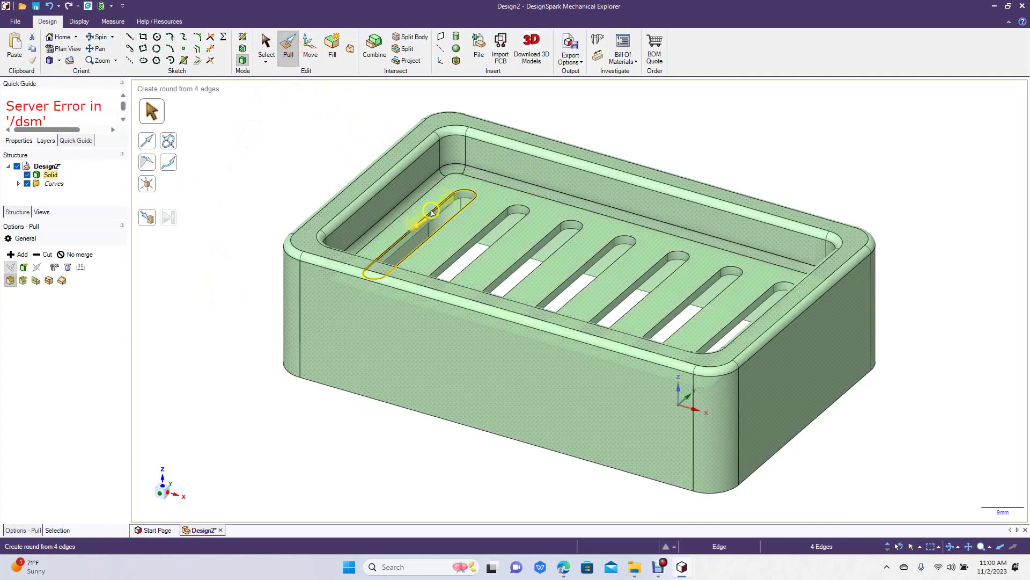
drag(430, 212, 427, 213)
text(0)
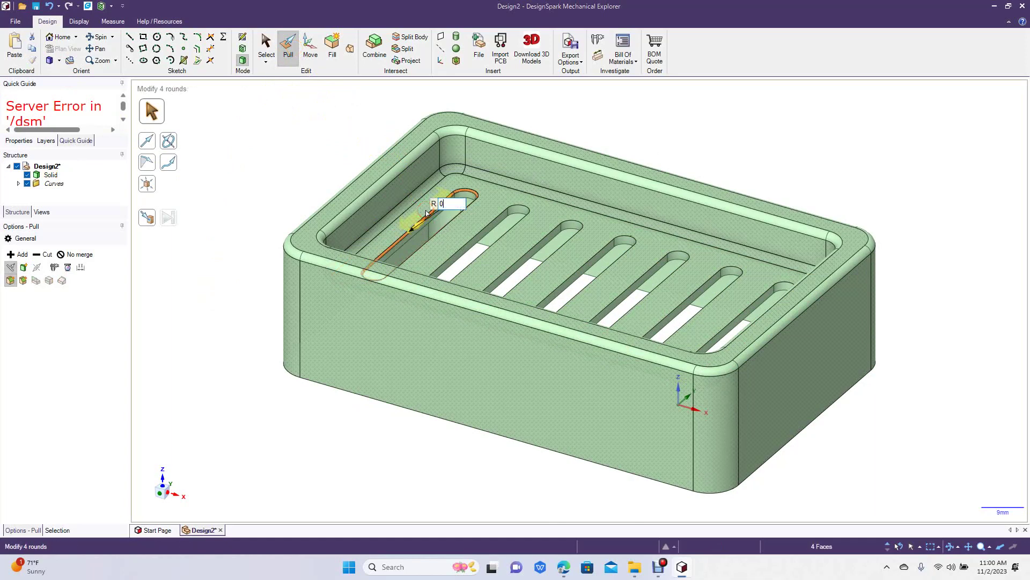
text(.4)
key(Return)
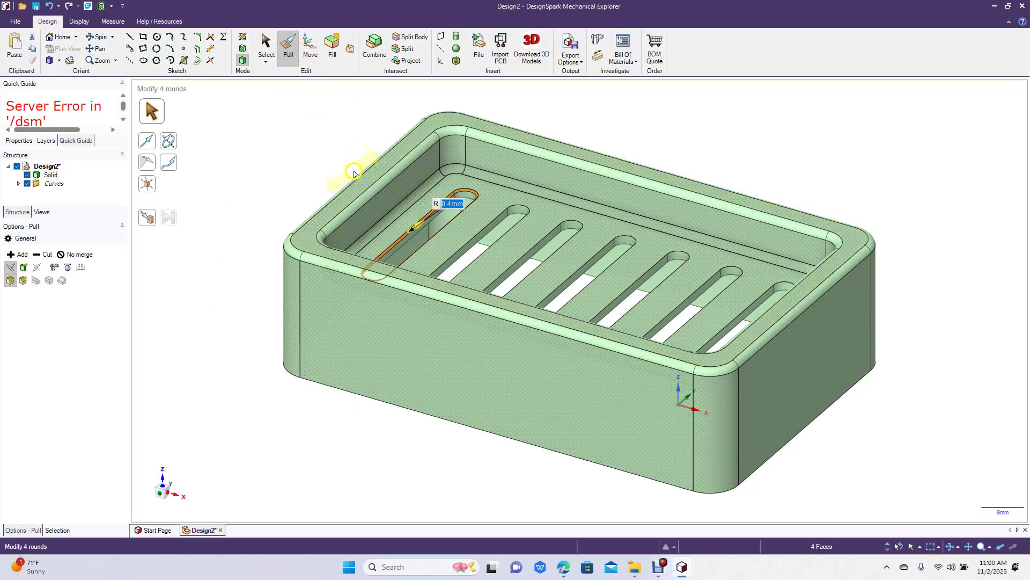
click(348, 171)
Step: Round the upper edge loop of the second drainage slot from the left with a 0.4 mm radius
click(470, 239)
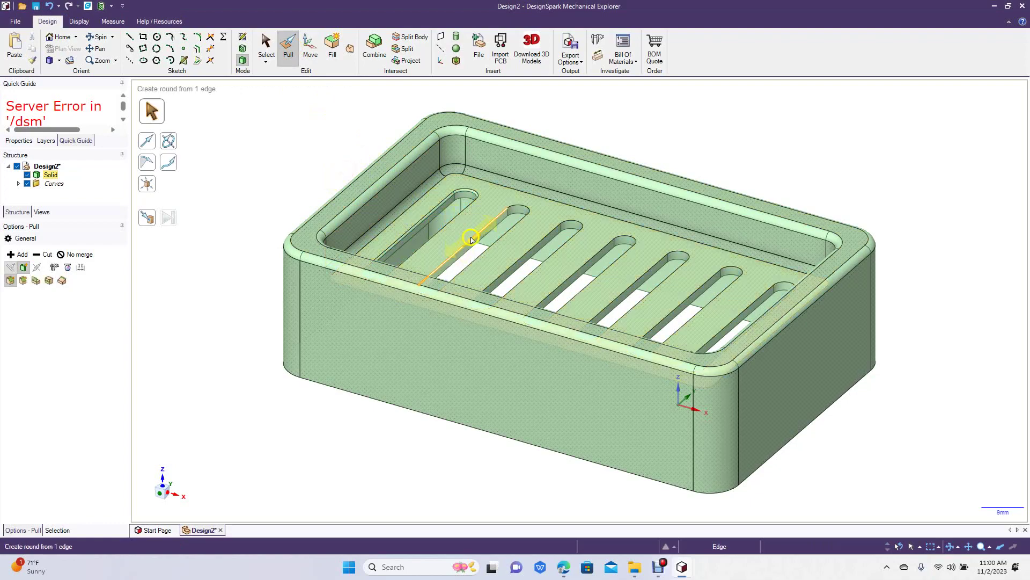
double_click(472, 240)
text(0)
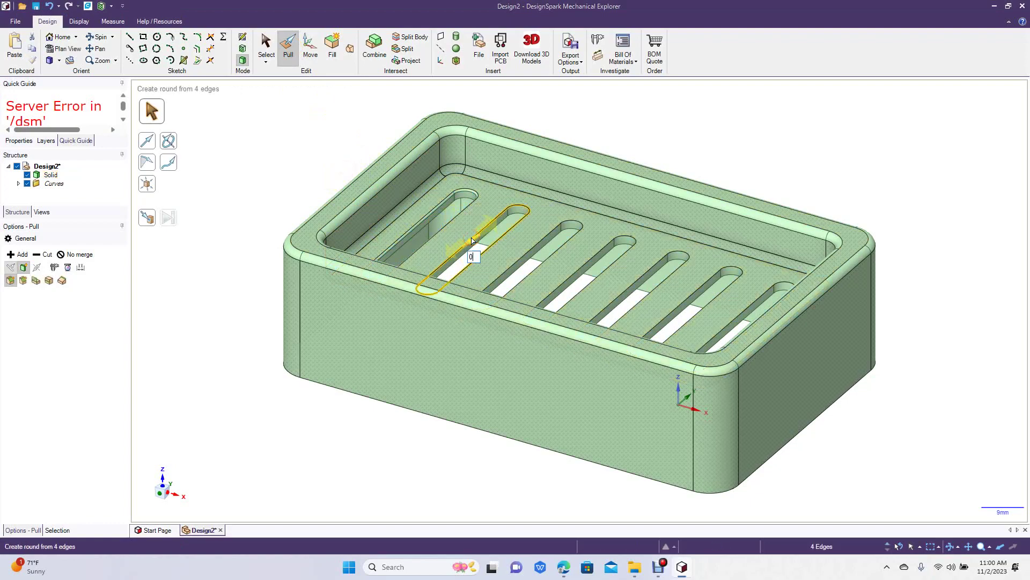
text(.4)
key(Return)
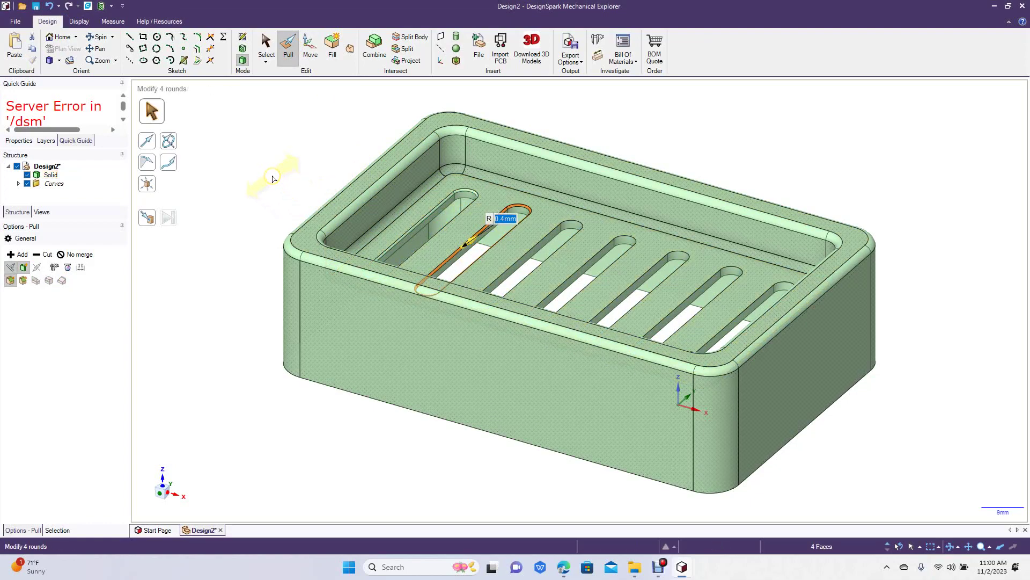
Step: Round the upper edge loops of the third and fourth drainage slots from the left with a 0.4 mm radius
click(501, 278)
double_click(501, 278)
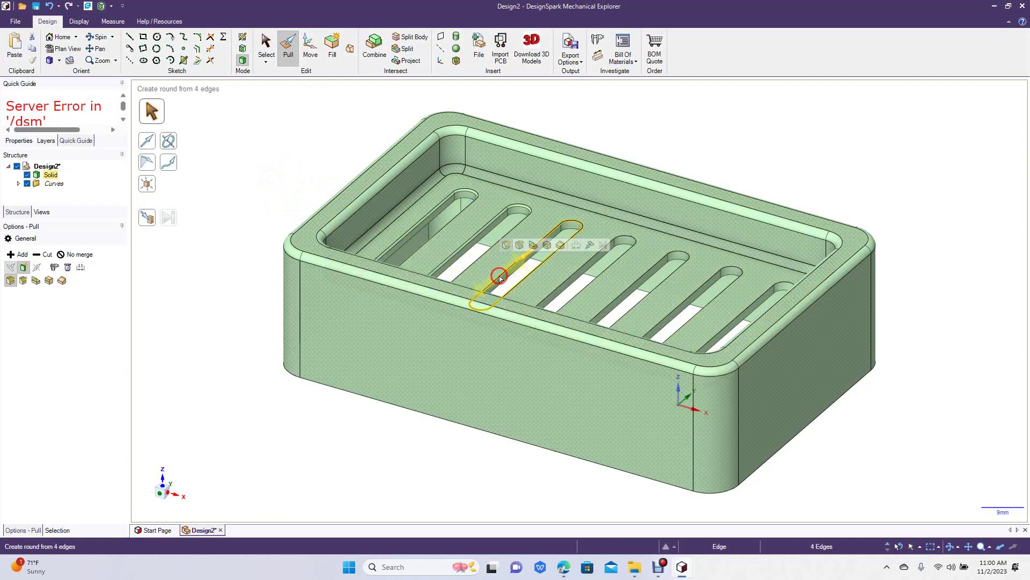
text(0.4)
key(Return)
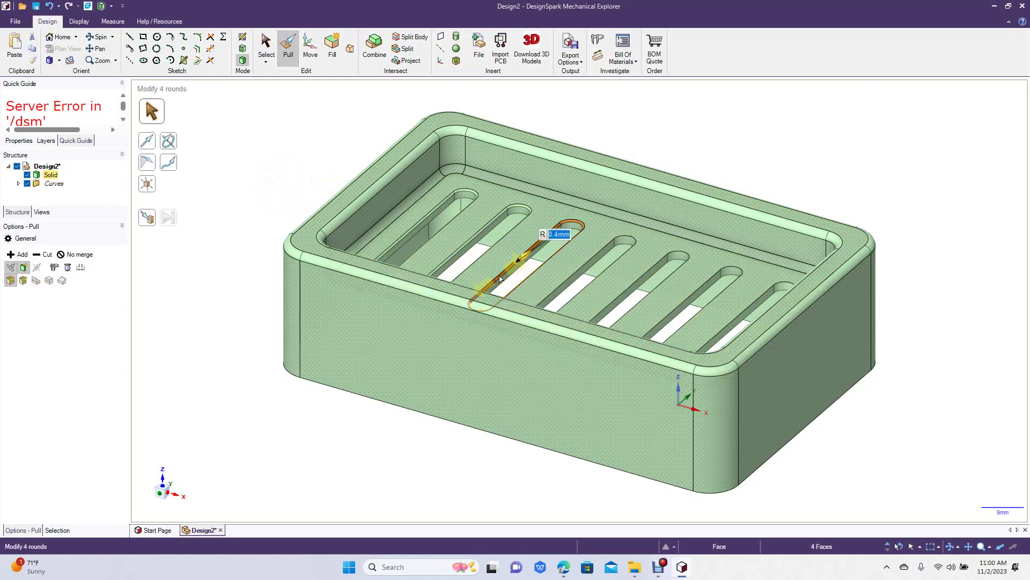
double_click(572, 276)
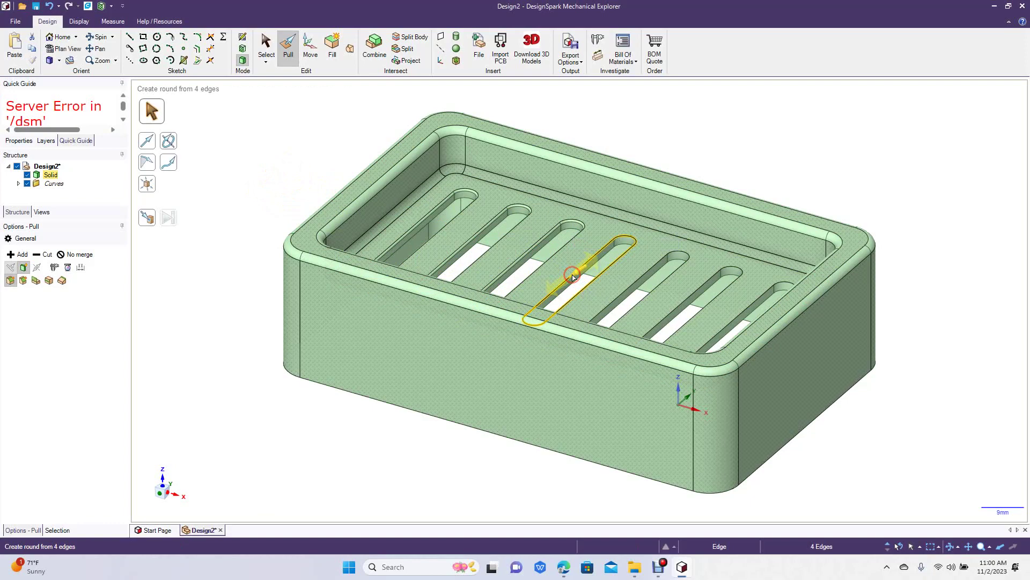
text(0)
key(Return)
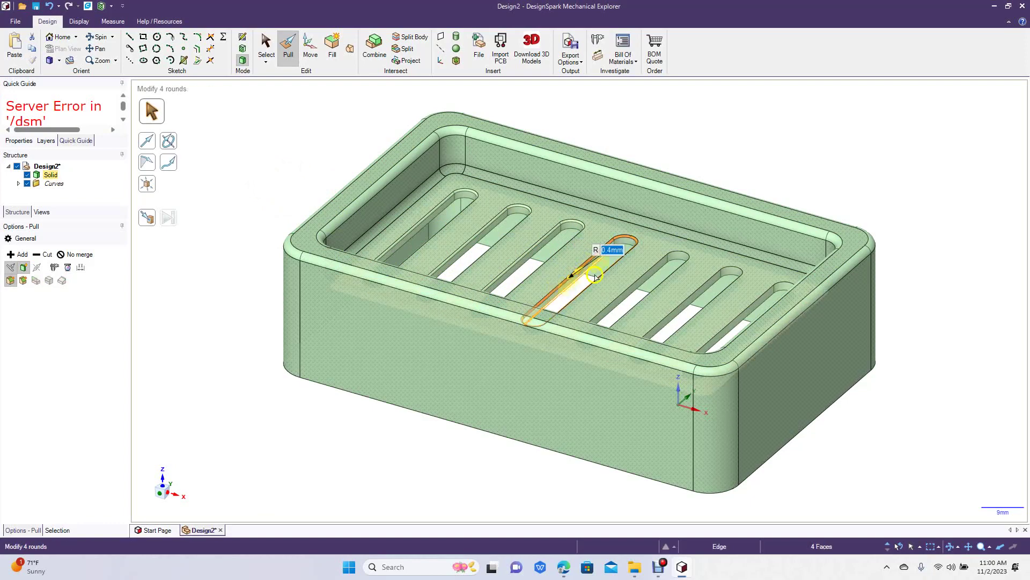
Step: Round the upper edge loops of the fifth and sixth drainage slots from the left with a 0.4 mm radius
click(633, 288)
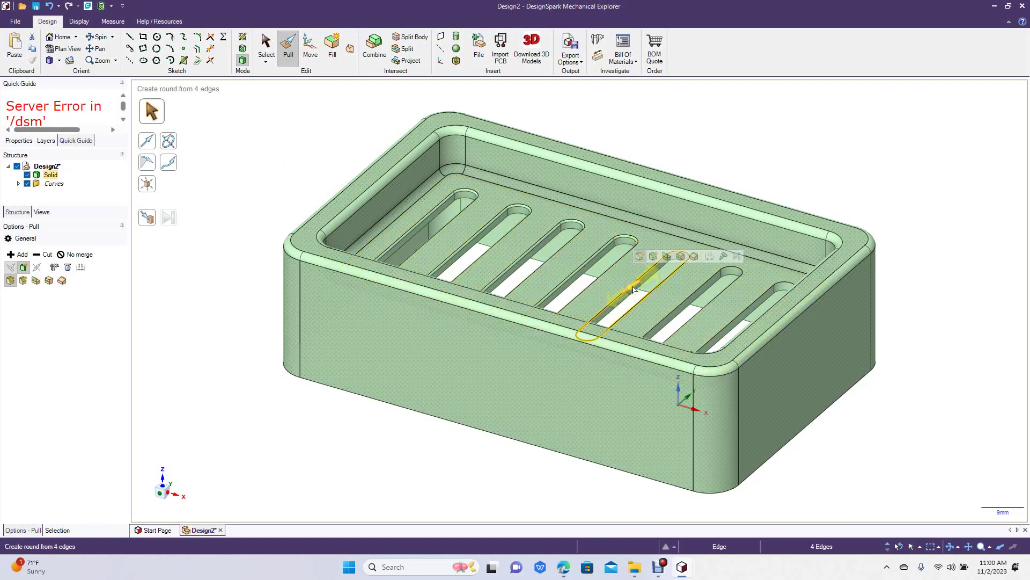
double_click(632, 290)
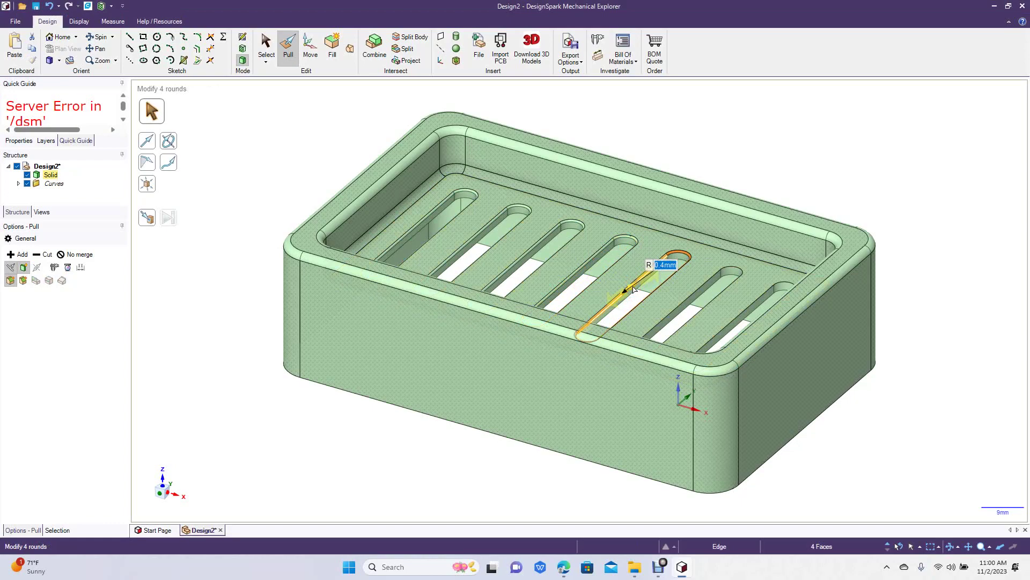
click(687, 299)
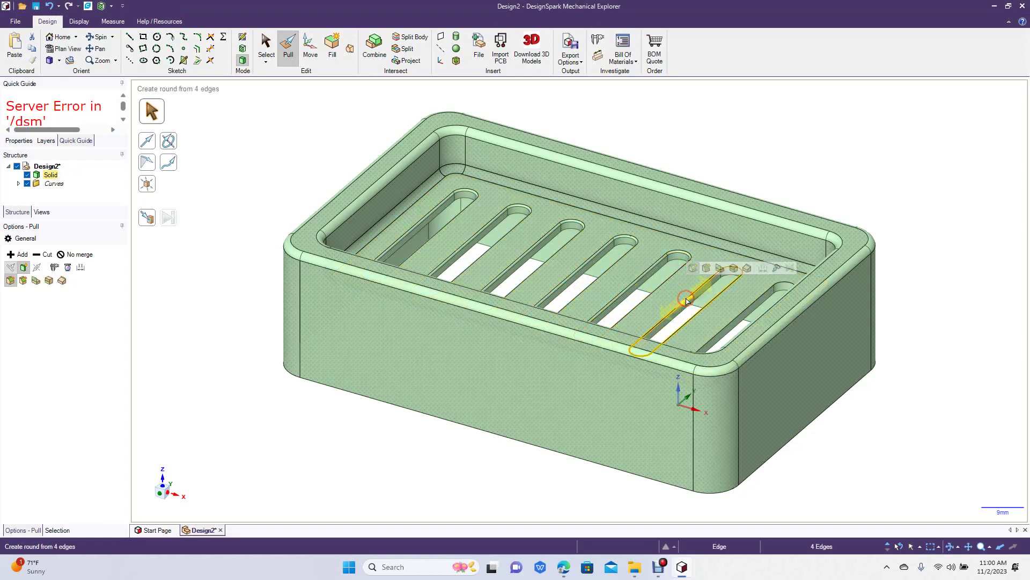
double_click(688, 314)
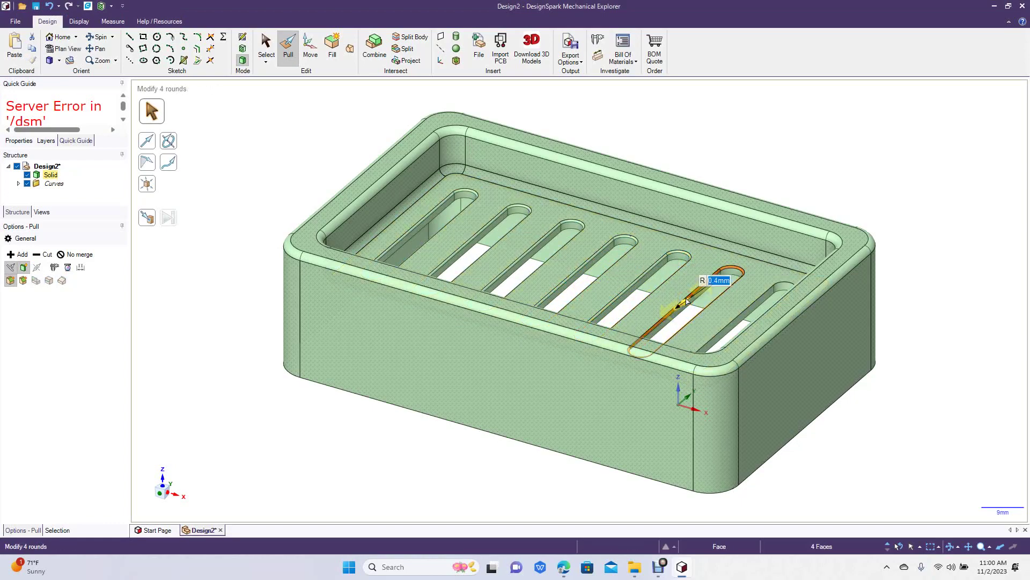
Step: Round the upper edge loop of the rightmost drainage slot with a 0.4 mm radius and clear the selection
click(733, 324)
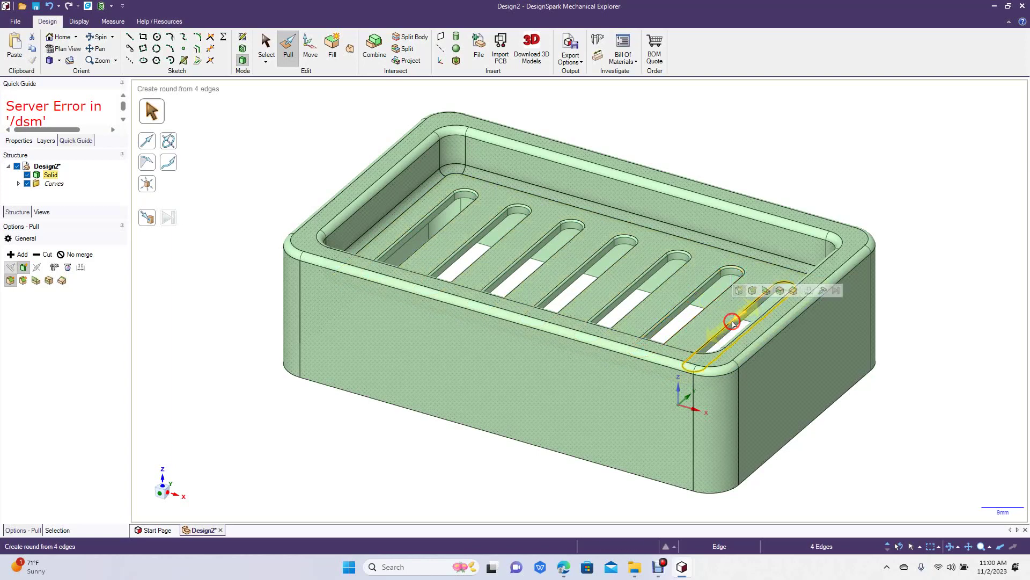
drag(733, 323, 733, 324)
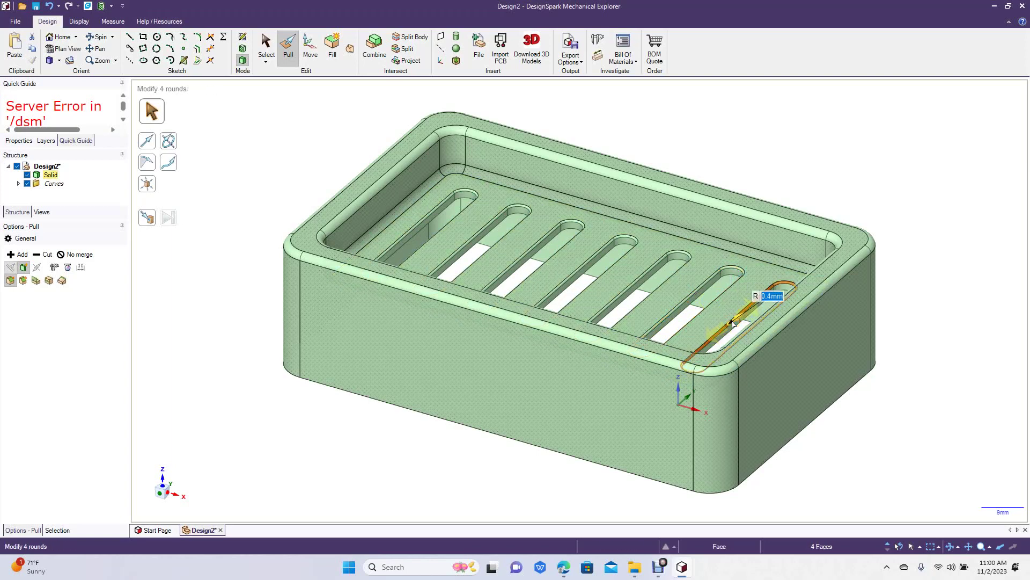
click(241, 175)
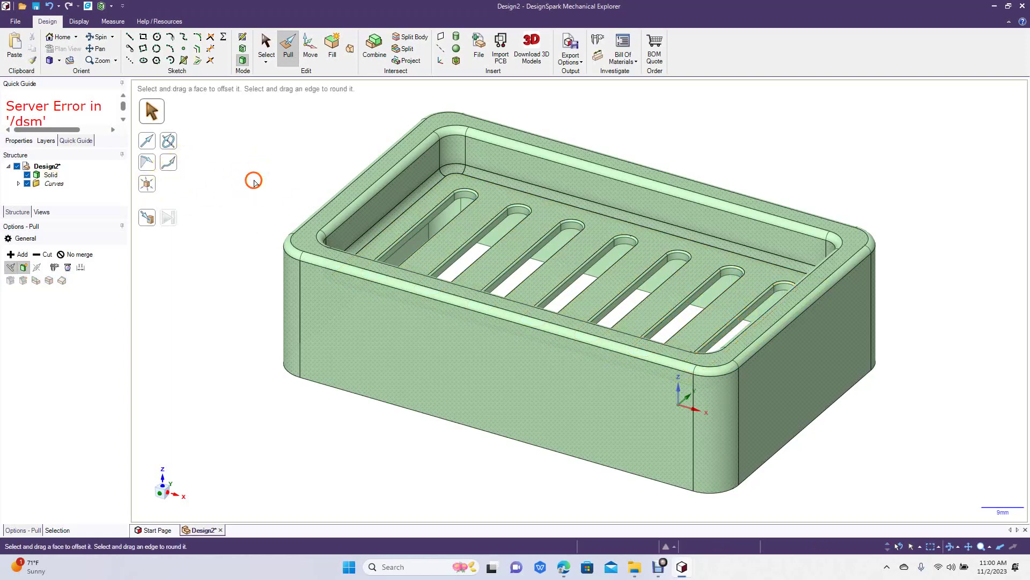
Step: Spin the model to examine the rounded drainage slots and the dish from other angles
click(101, 40)
drag(198, 165, 216, 344)
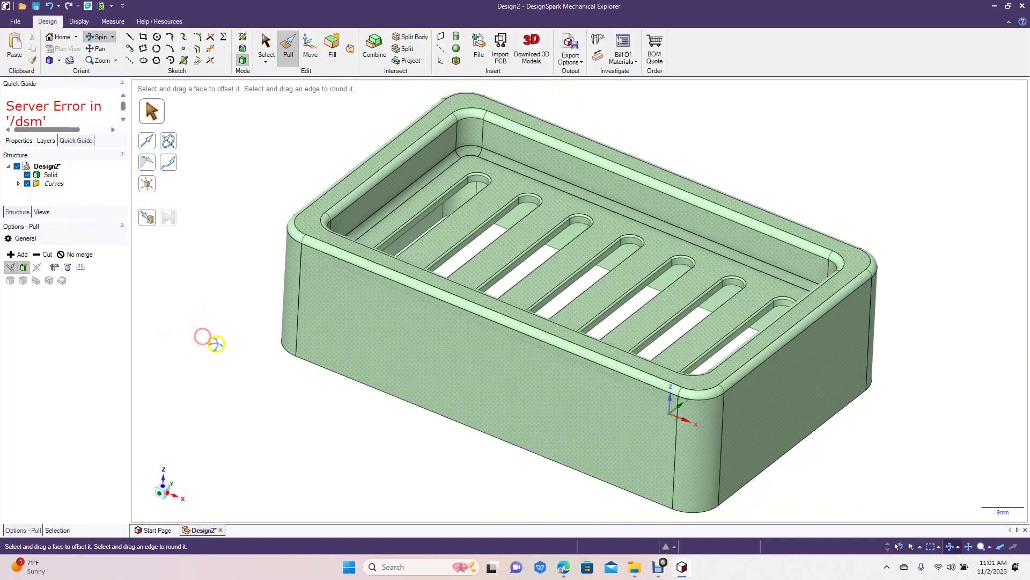